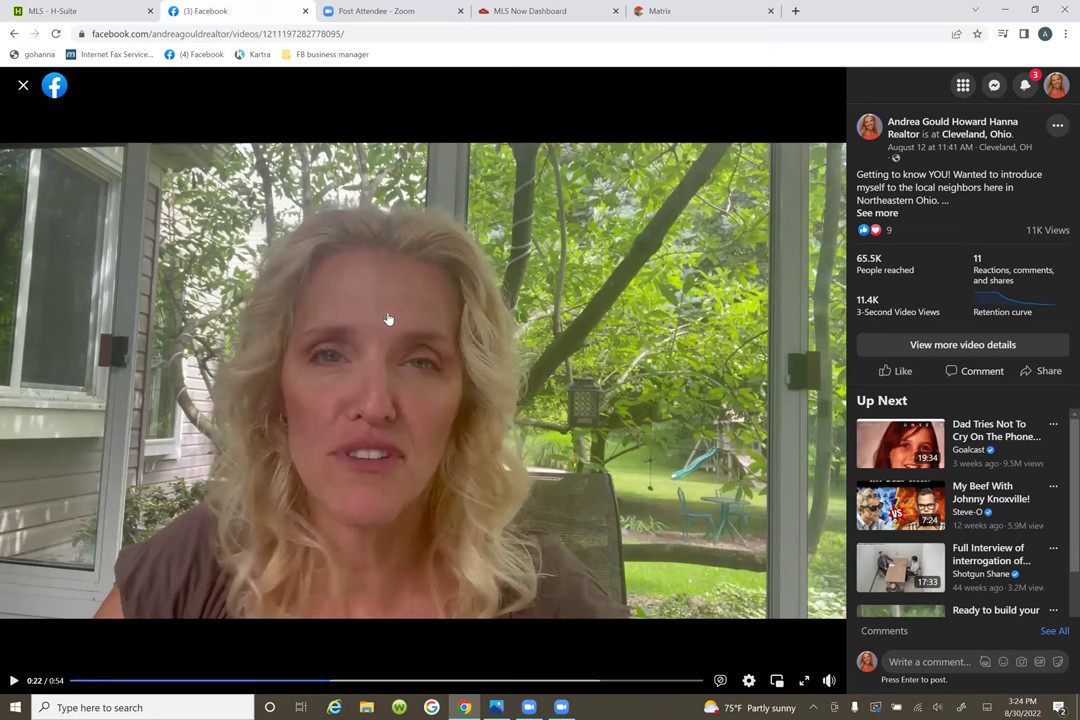
Step: In a new Chrome tab, go to Custom Audiences from the FB business manager bookmarks
left_click(333, 56)
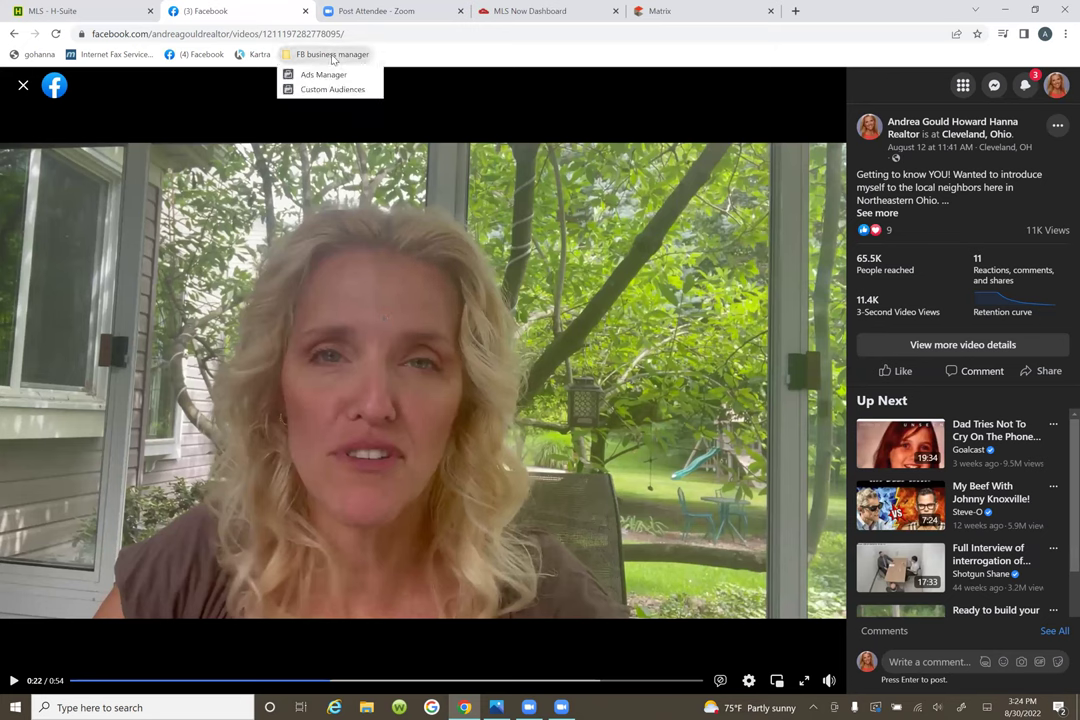
left_click(795, 11)
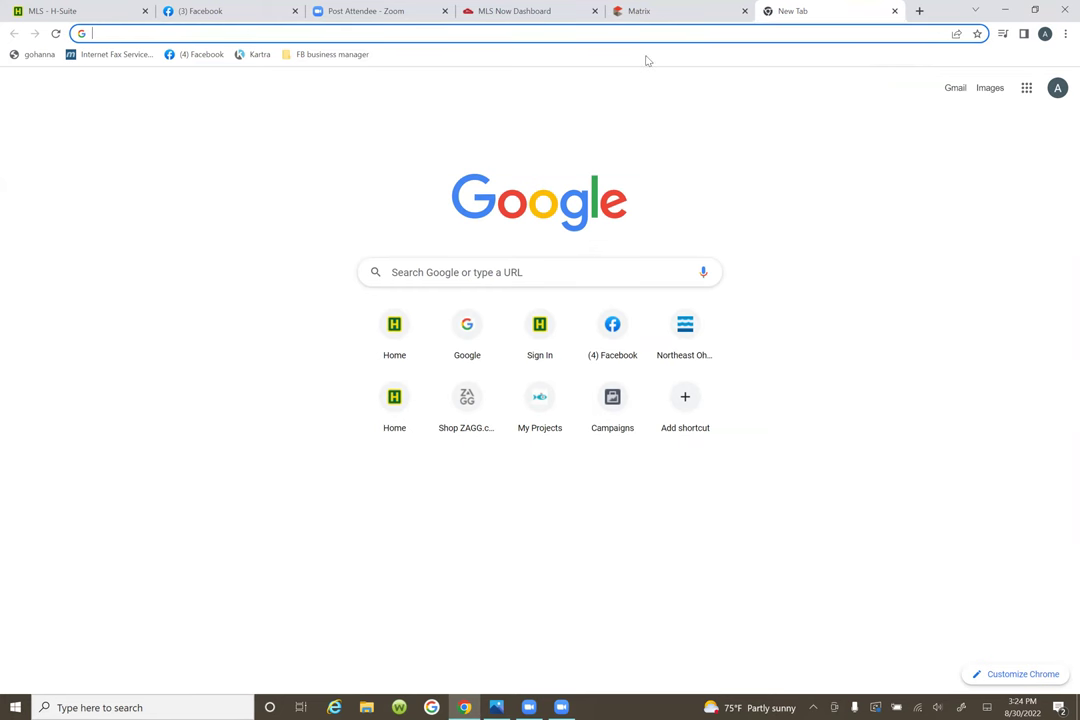
left_click(322, 56)
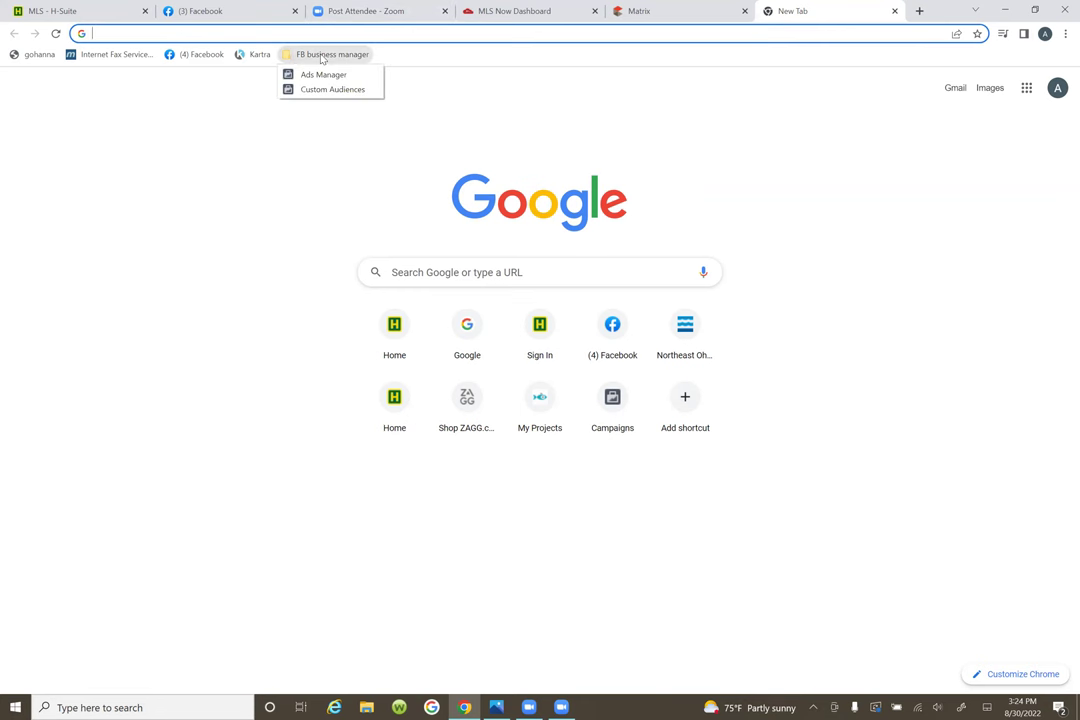
left_click(332, 89)
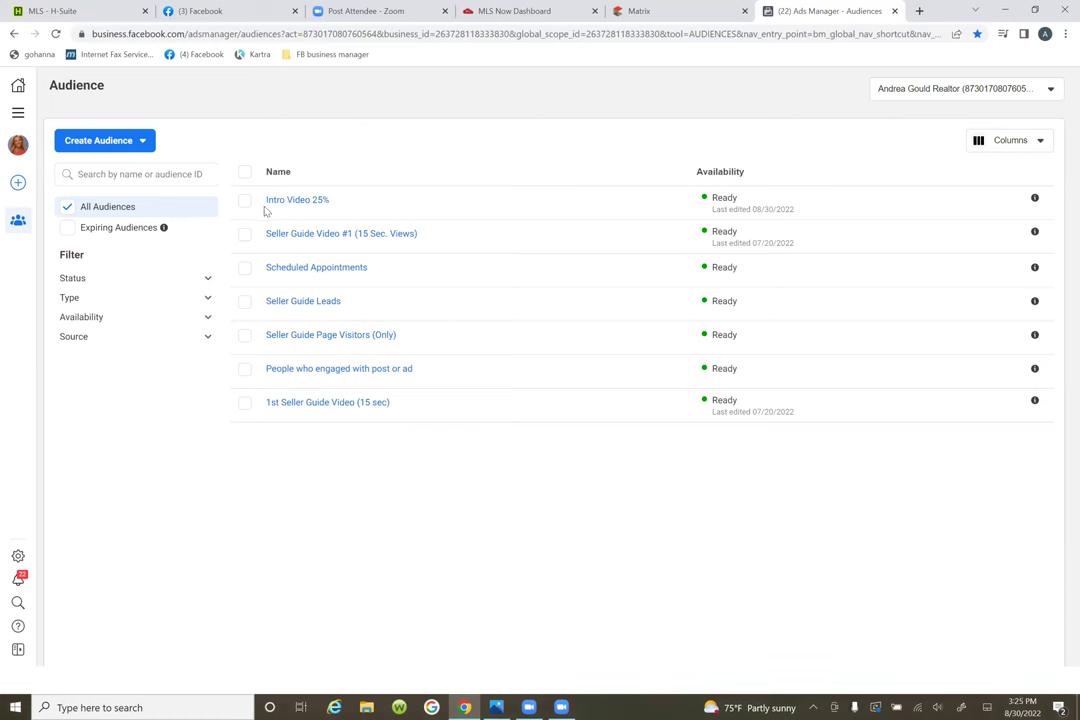
mouse_move(289, 205)
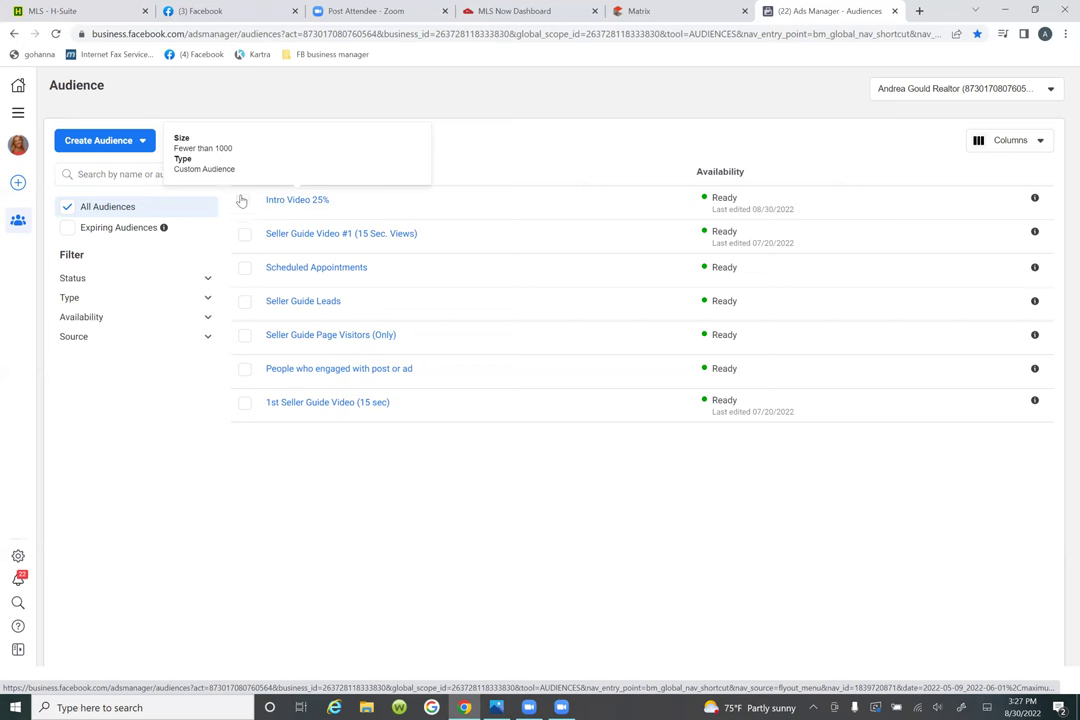
left_click(245, 202)
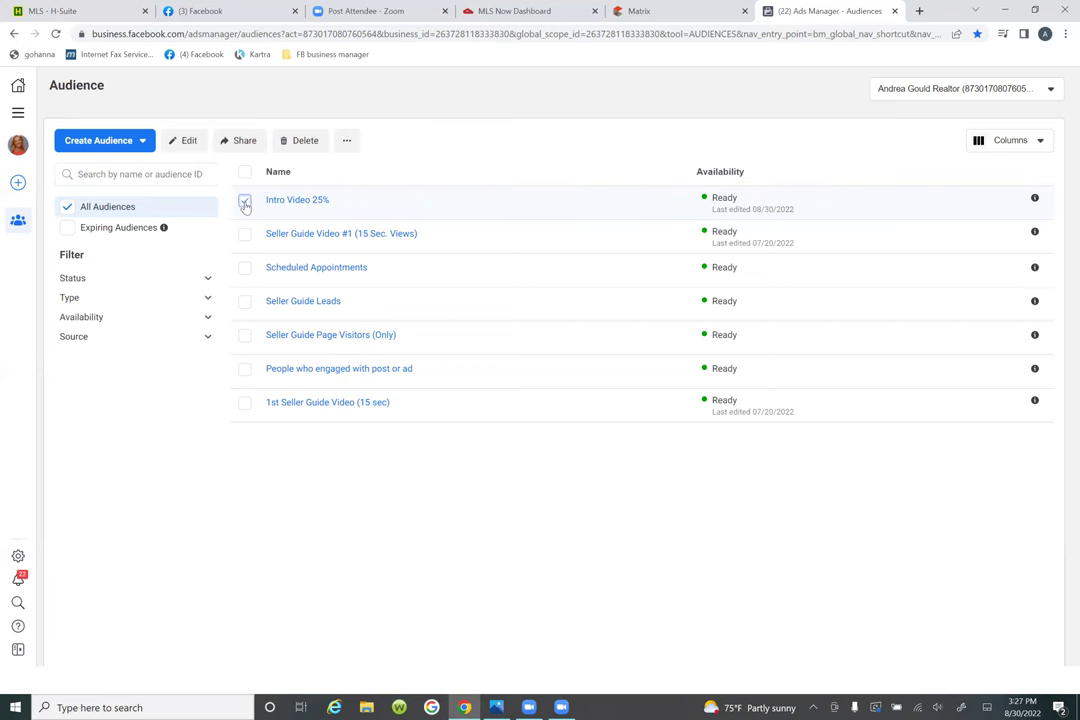
Step: From Intro Video 25%, choose Create Audience > Special Ad Audience and continue past the introduction
left_click(349, 142)
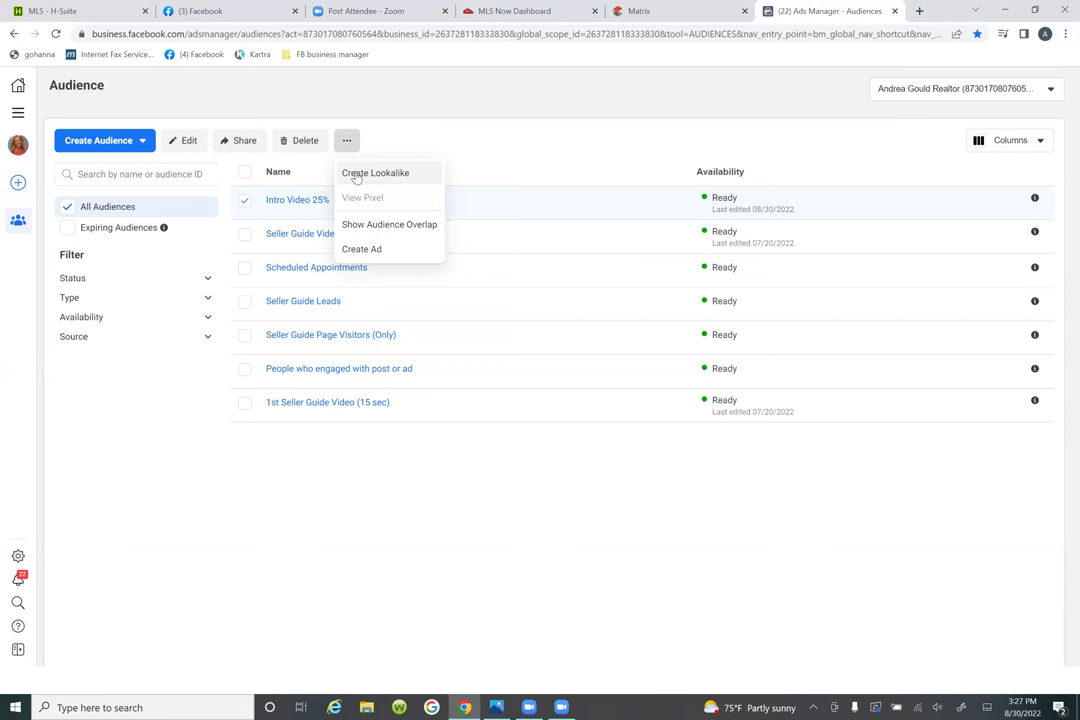
left_click(126, 146)
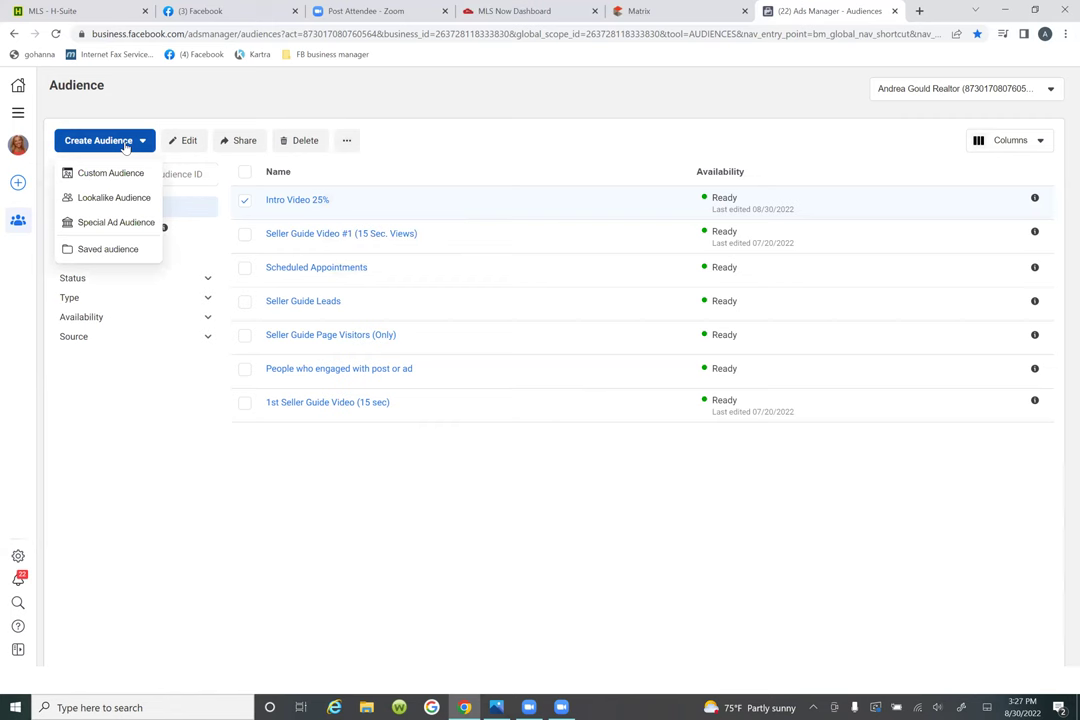
left_click(120, 223)
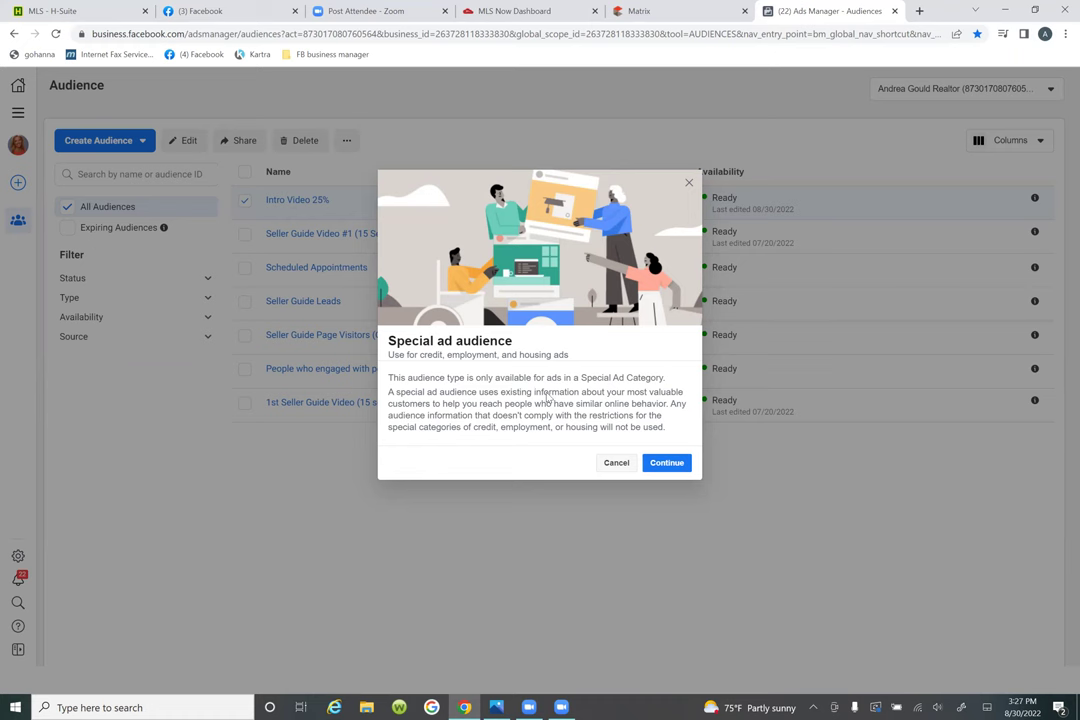
left_click(667, 463)
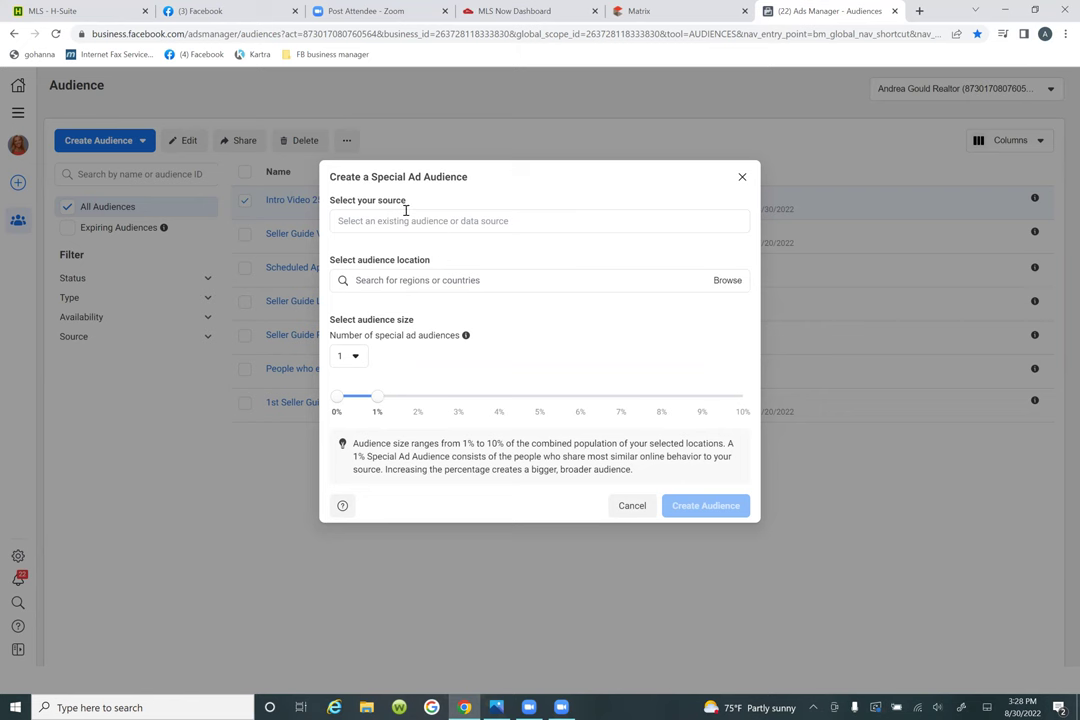
Step: Use Intro Video 25% as the audience source and United States as the location
left_click(622, 282)
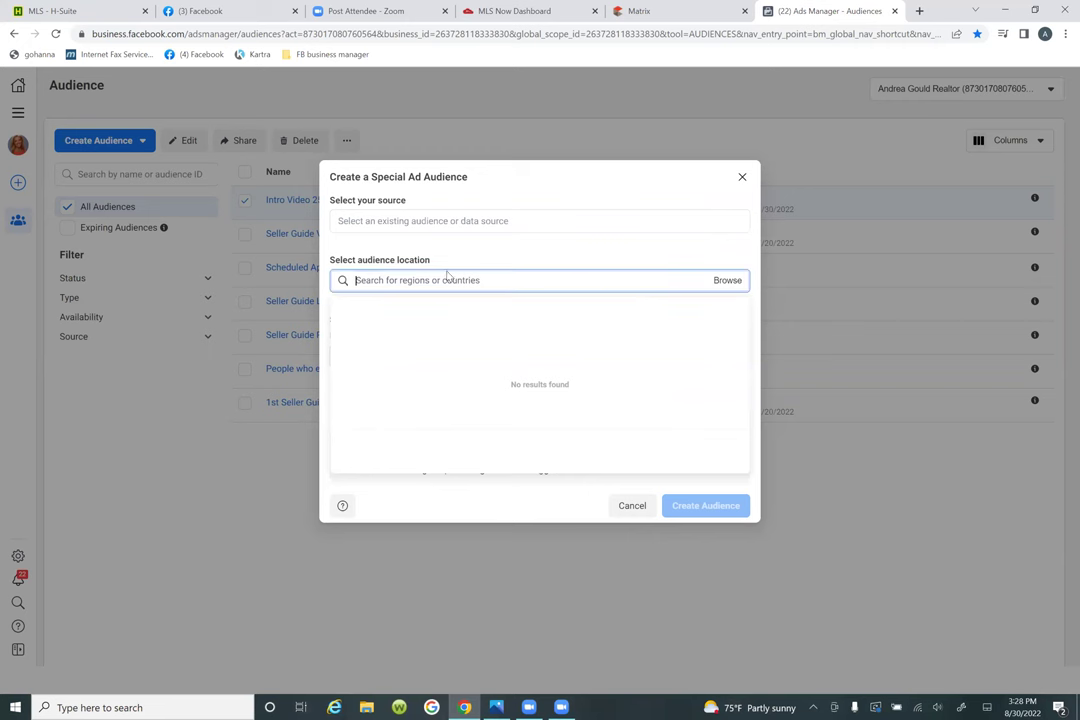
left_click(362, 218)
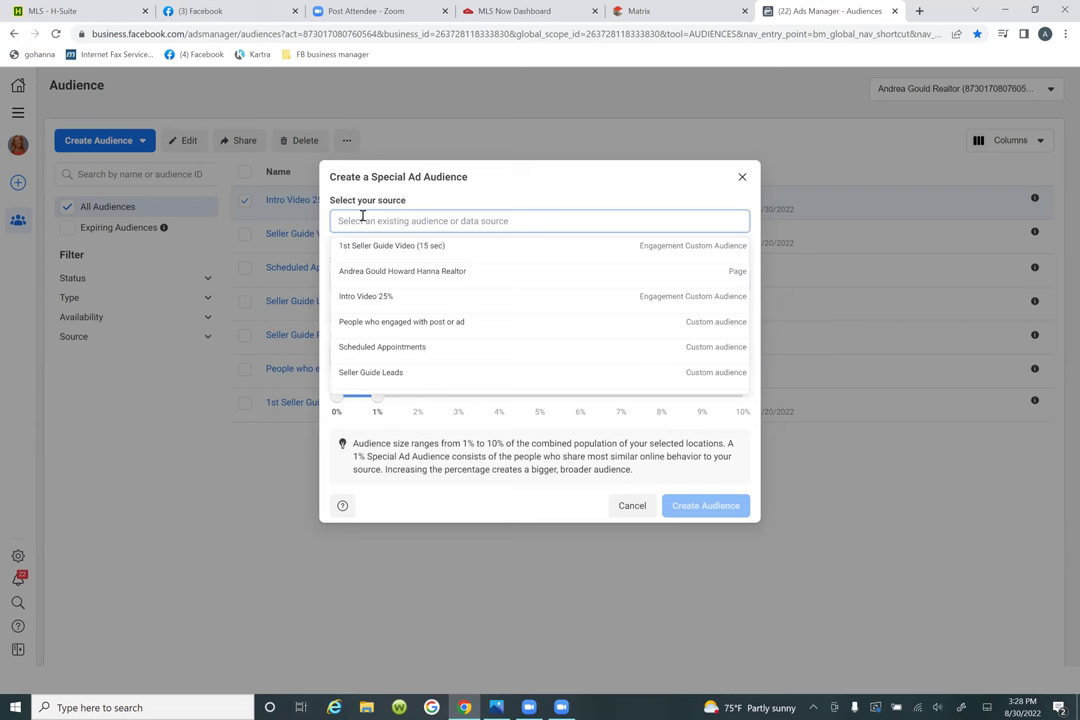
left_click(370, 296)
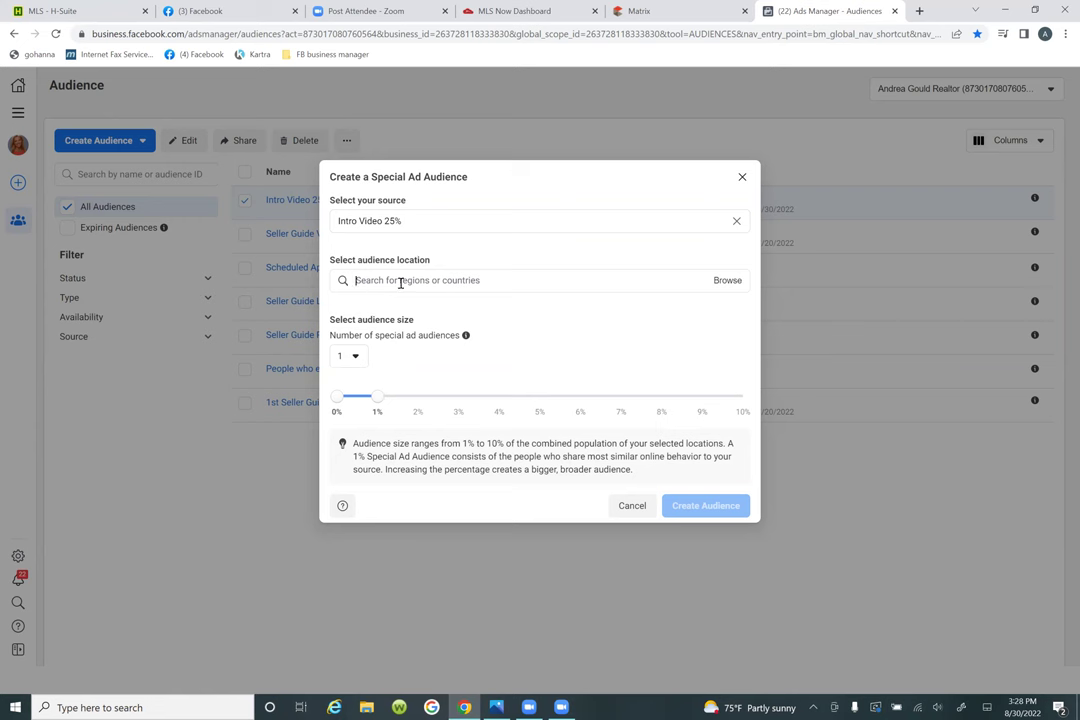
left_click(400, 282)
type("U")
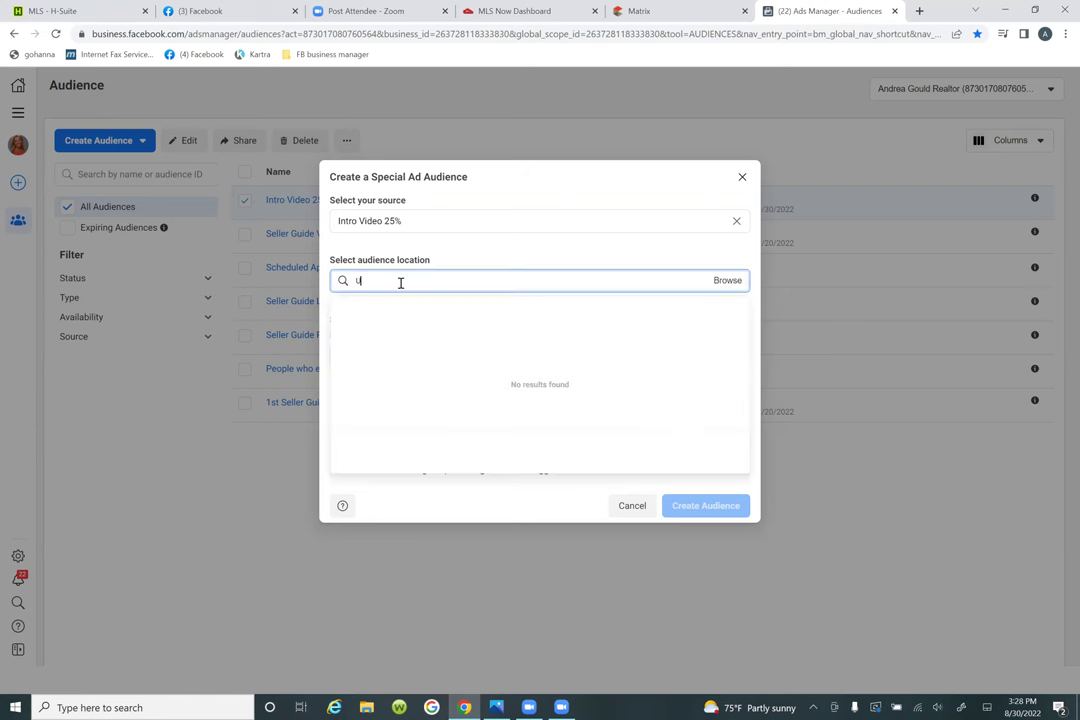
type("nited S")
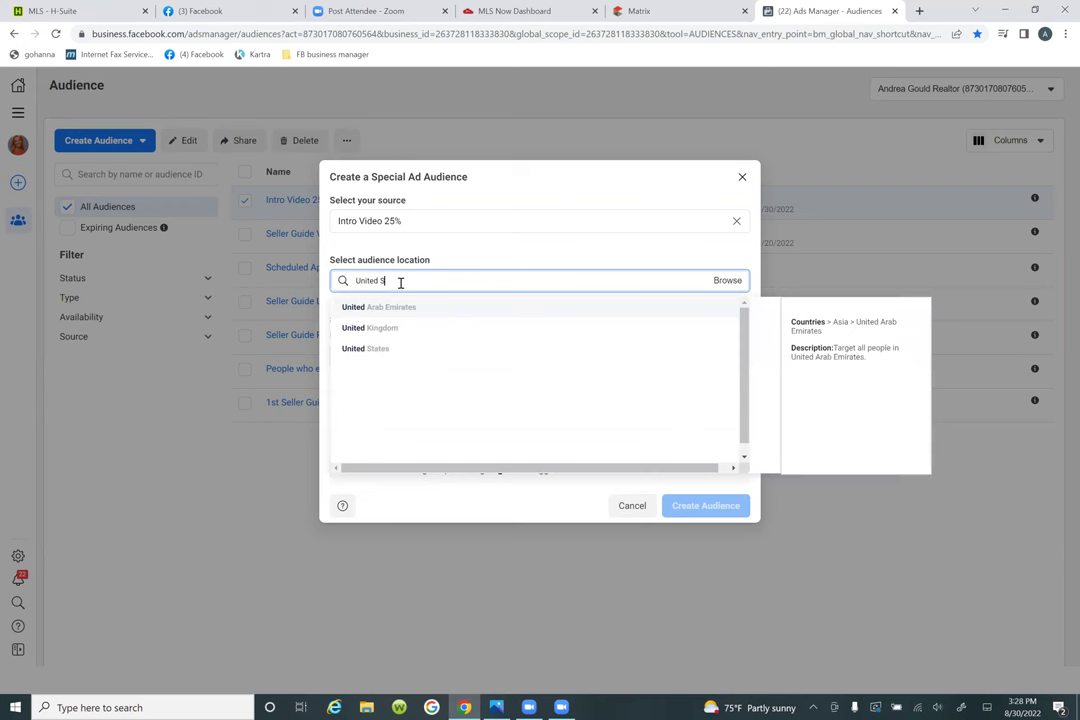
type("tates")
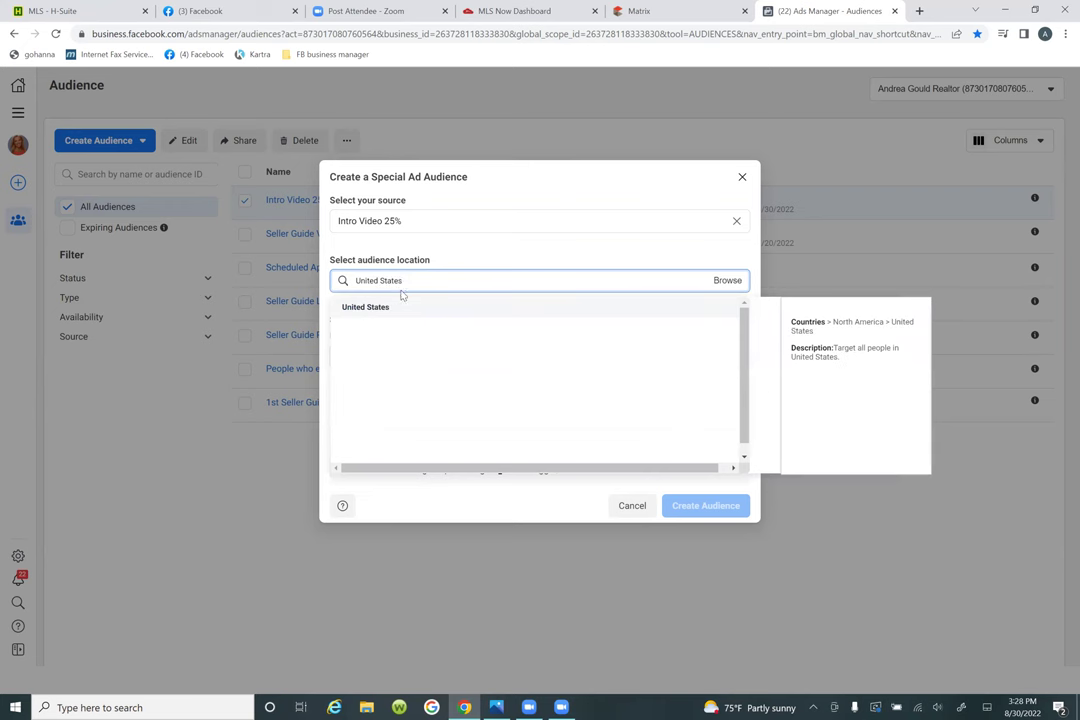
left_click(400, 306)
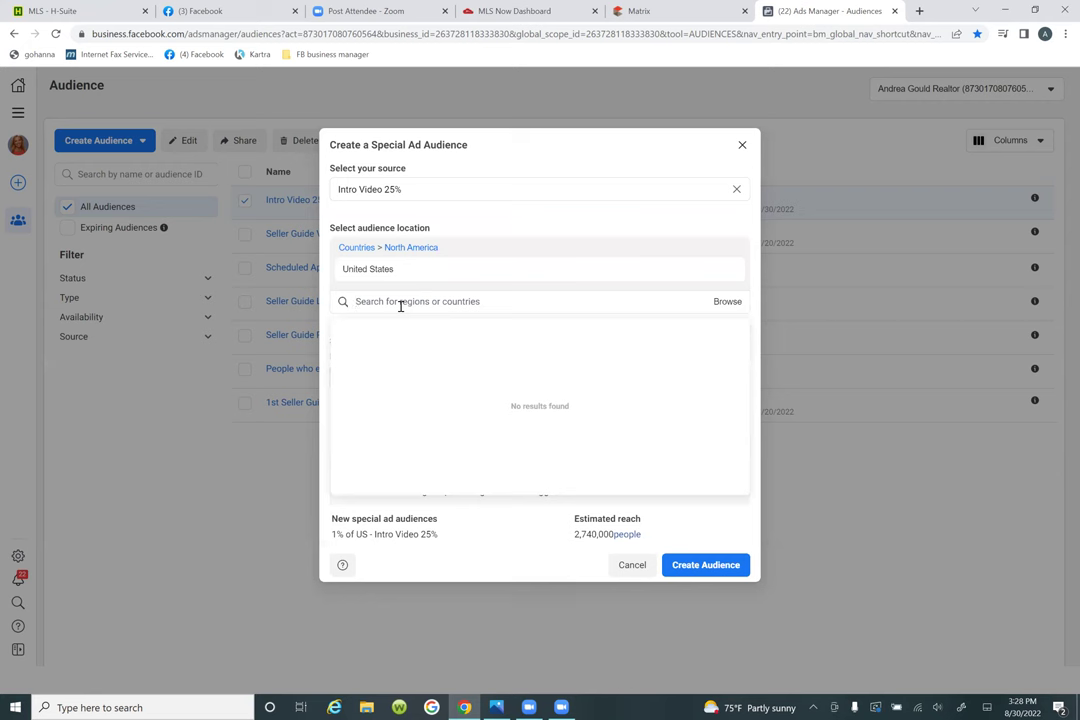
Step: Set the number of Special Ad Audiences to 3, covering 1%, 1–2% and 2–3% of the US
left_click(796, 471)
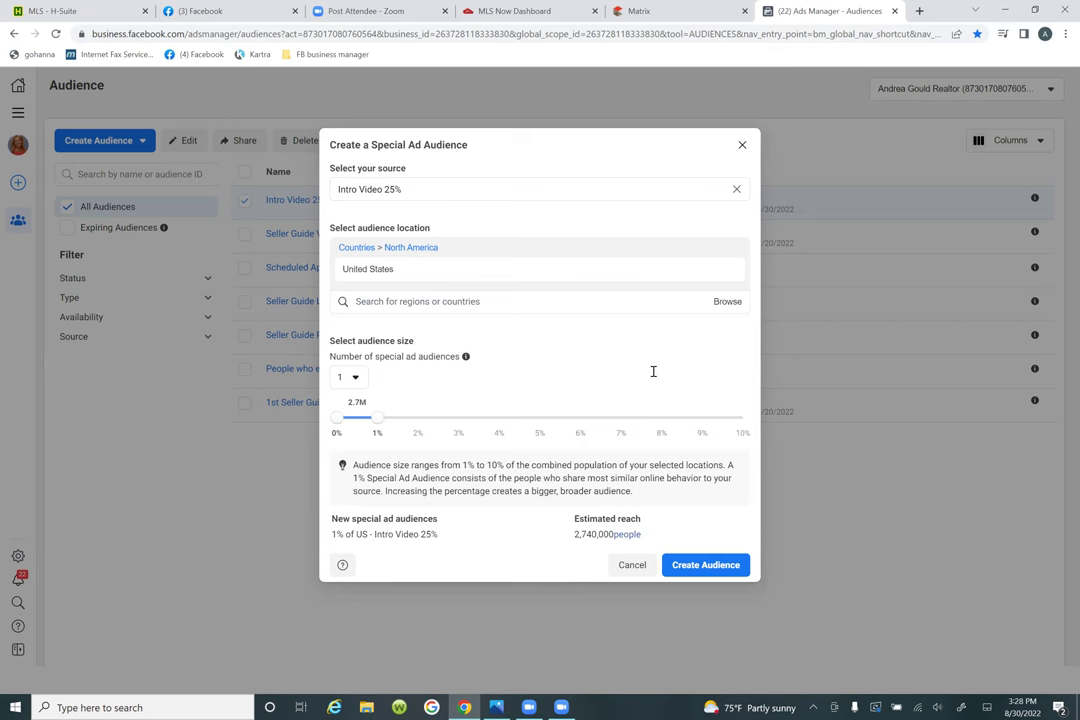
left_click(352, 377)
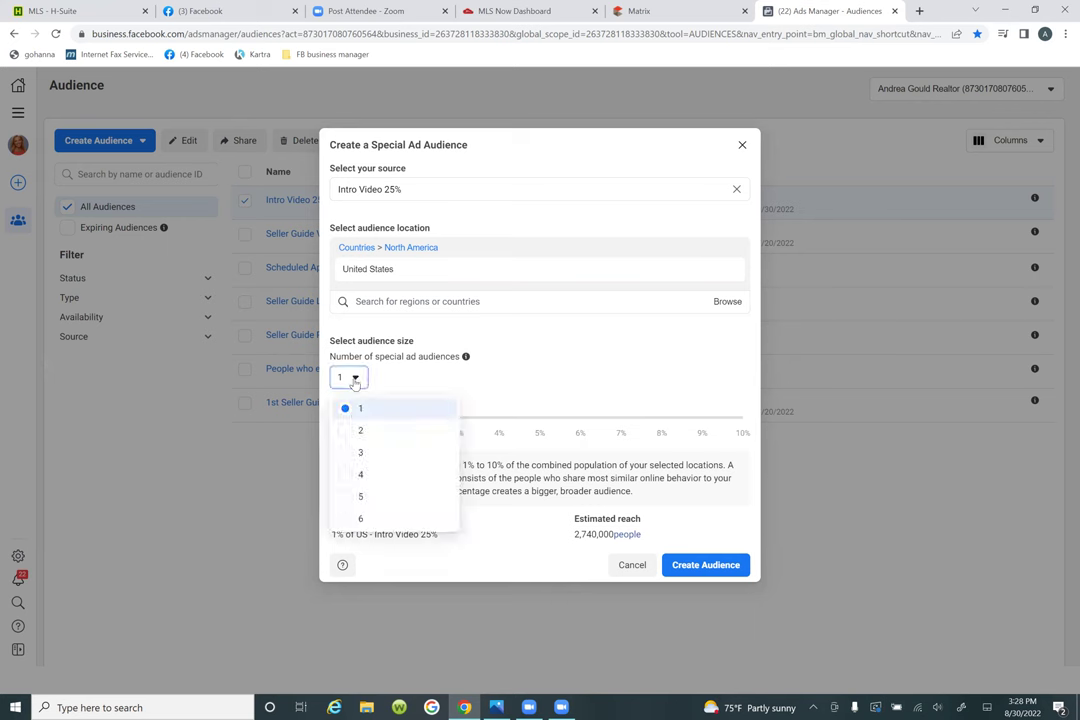
left_click(339, 453)
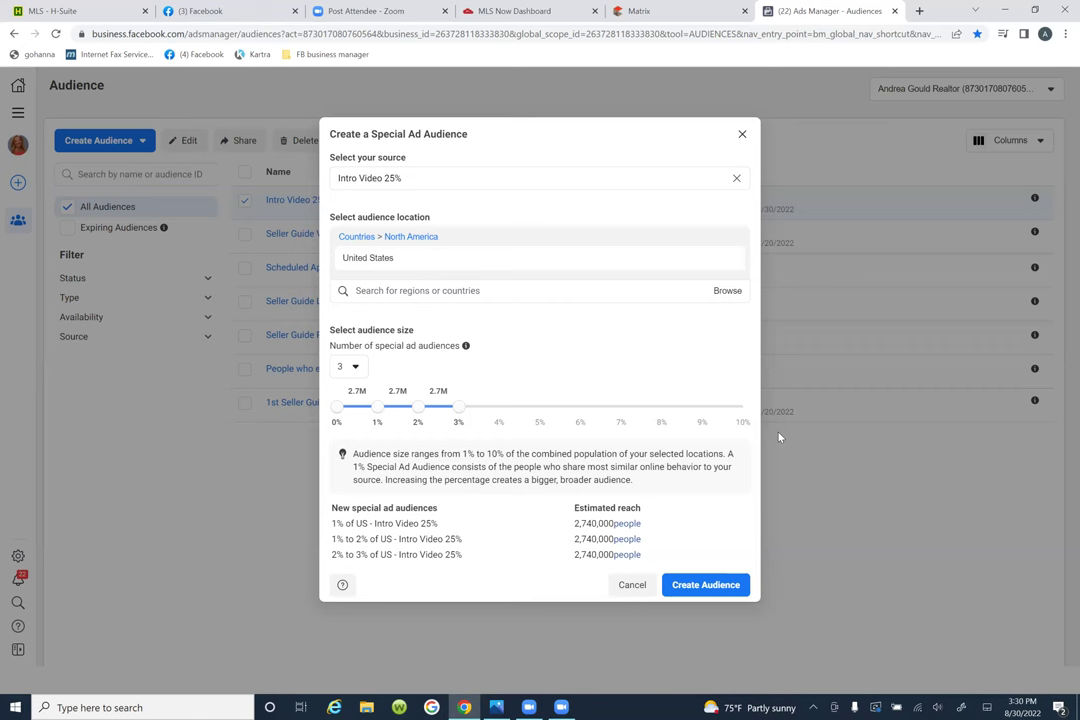
Step: Create the three US Special Ad Audiences and reload to see them listed as Ready
left_click(717, 589)
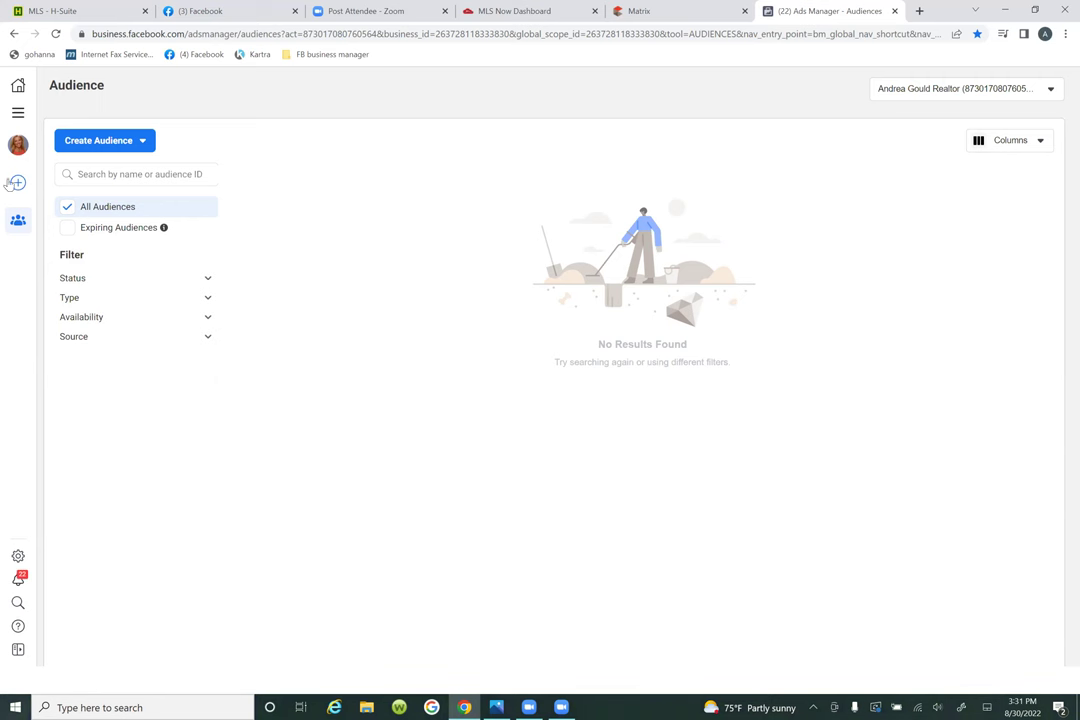
left_click(56, 33)
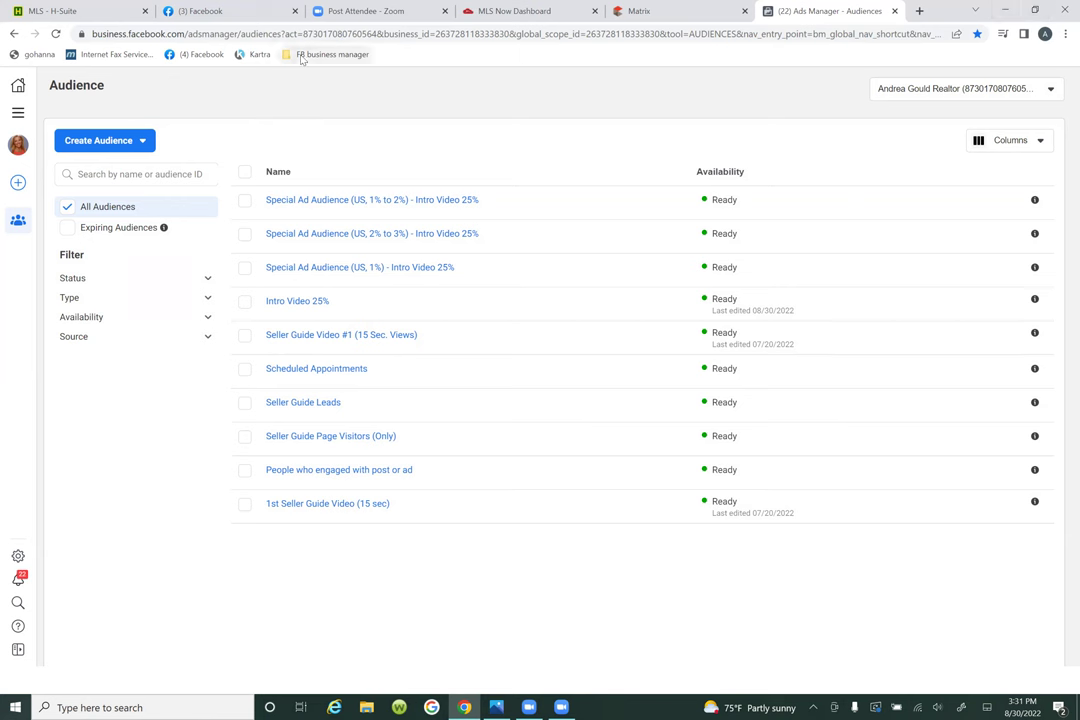
left_click(19, 114)
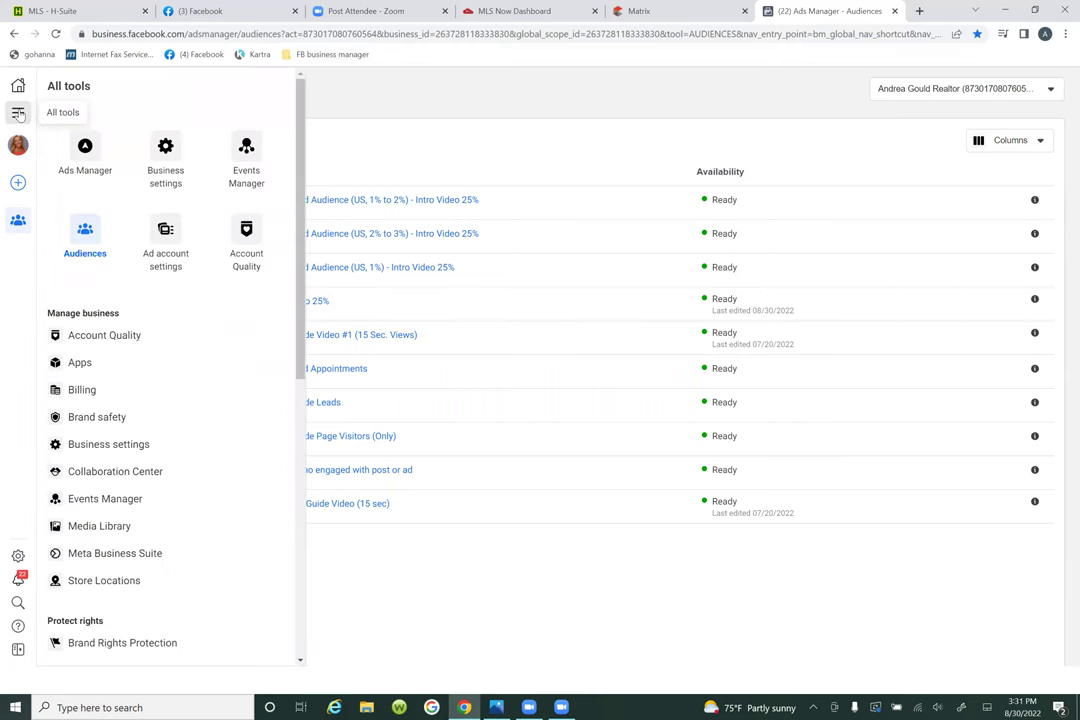
Step: Go to the Ads Manager Campaigns page and start a new campaign
left_click(80, 152)
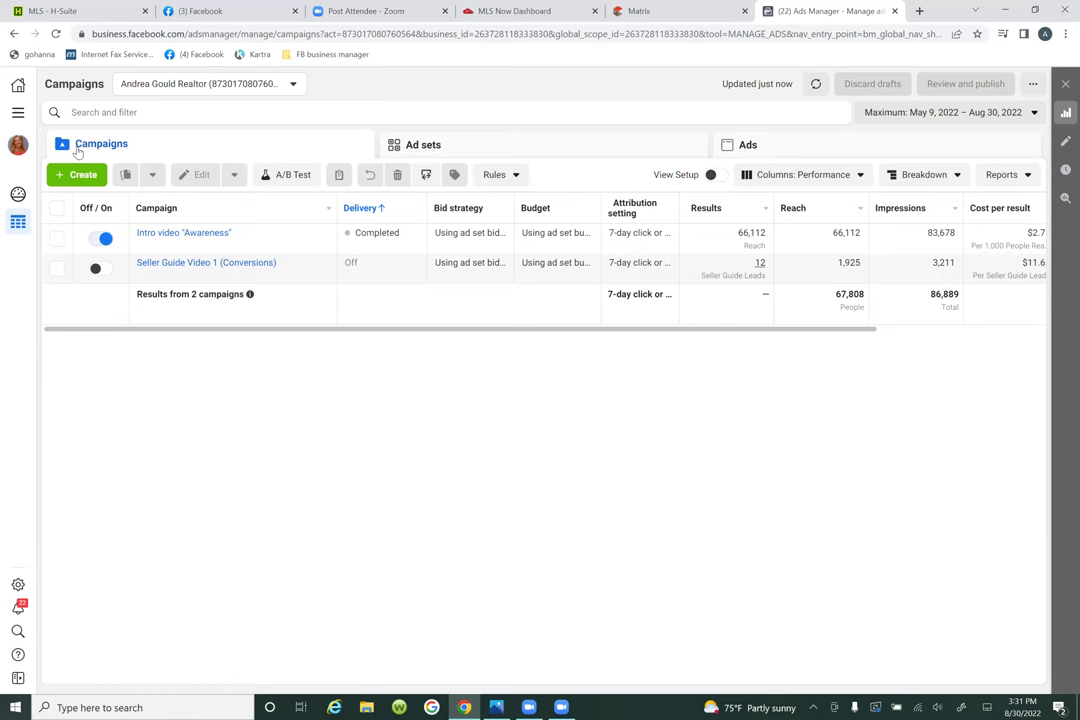
left_click(78, 174)
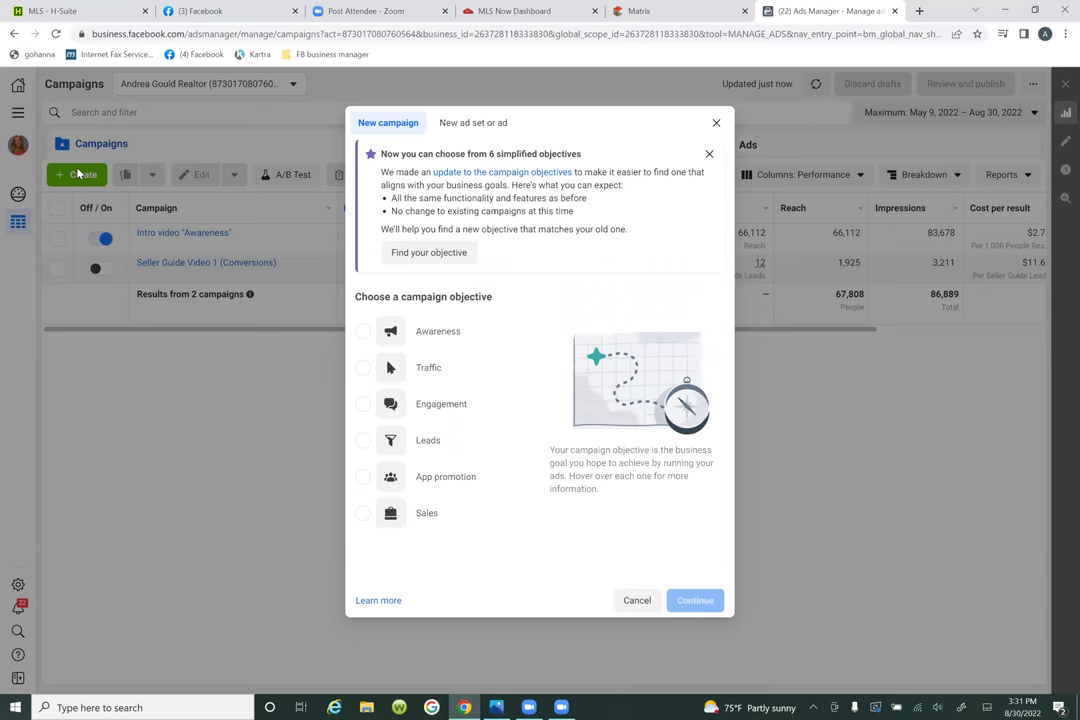
Step: Dismiss the simplified objectives notice and close the objective chooser without creating a campaign
left_click(708, 153)
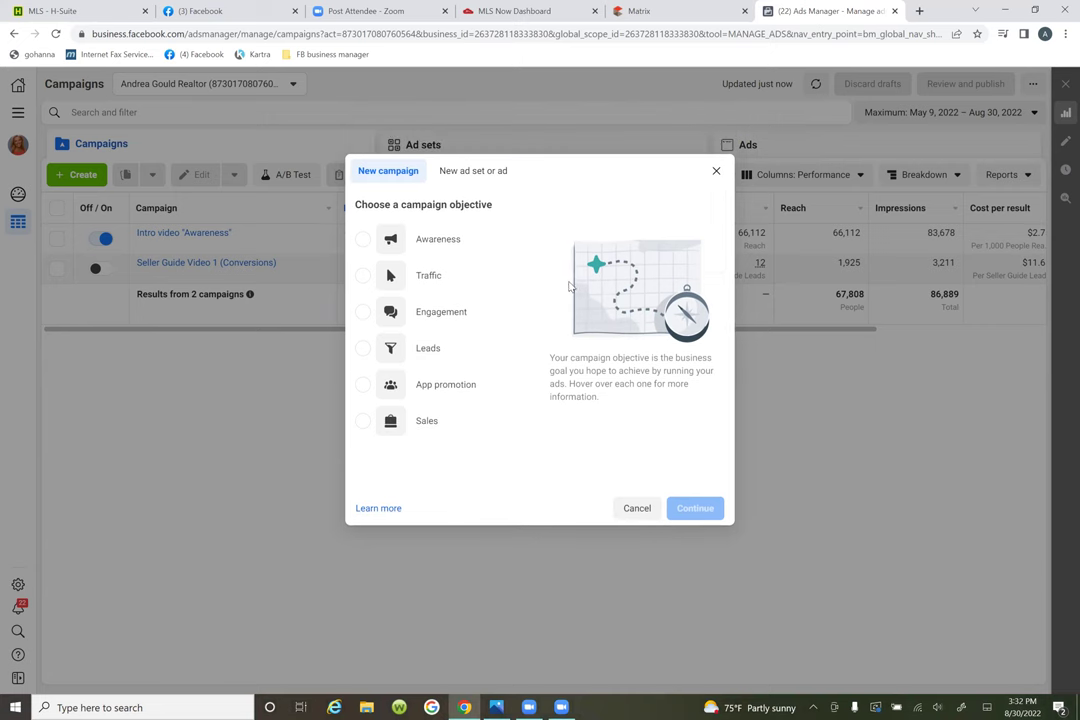
mouse_move(471, 421)
left_click(714, 173)
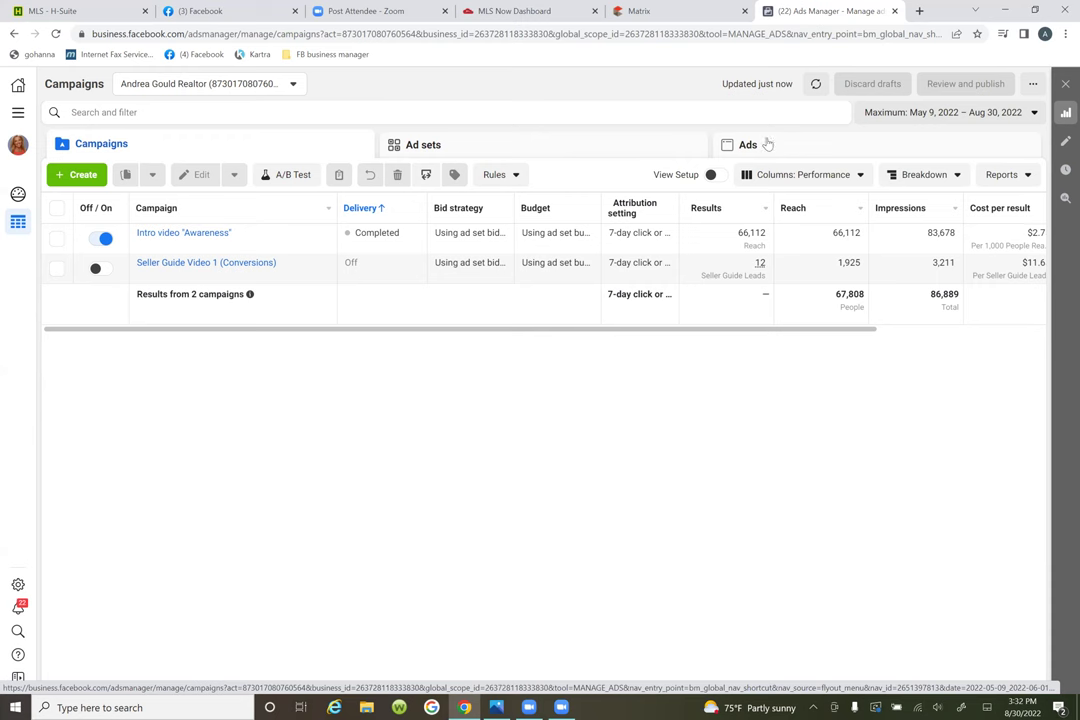
left_click(63, 176)
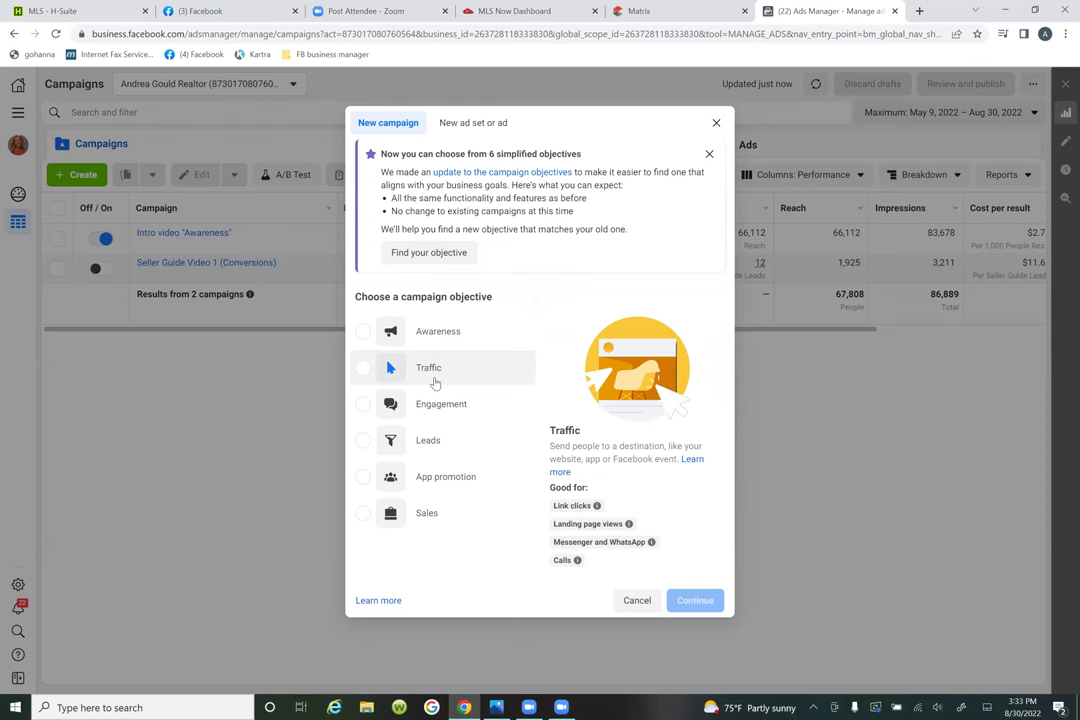
Step: Create a new campaign with the Leads objective
left_click(363, 440)
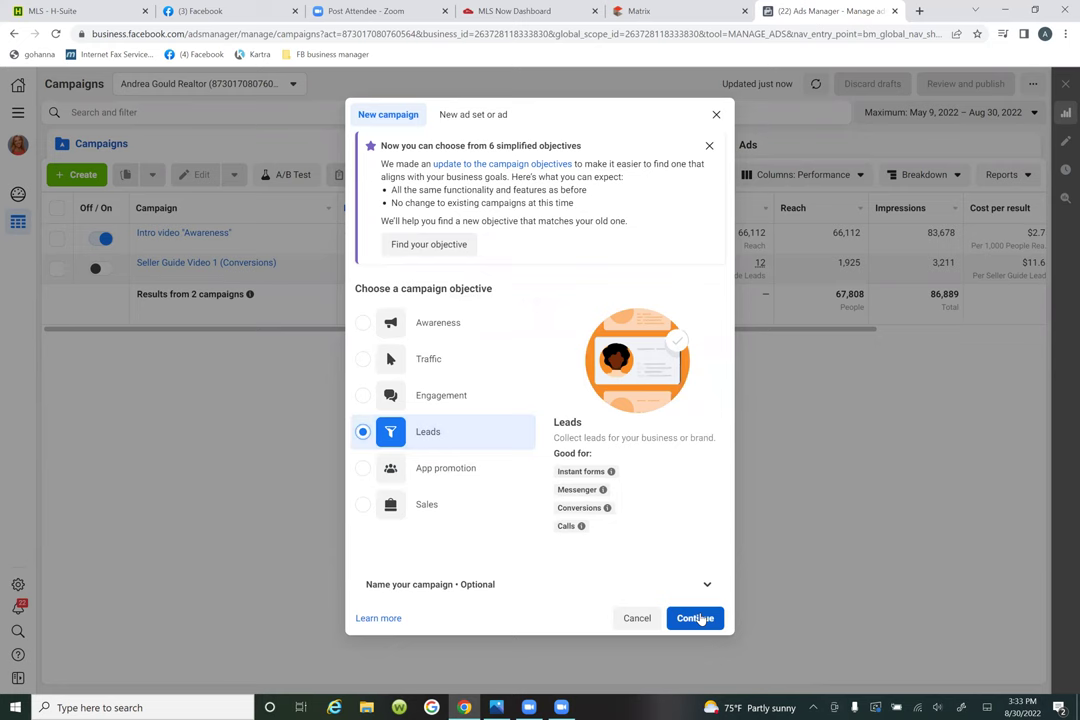
left_click(697, 620)
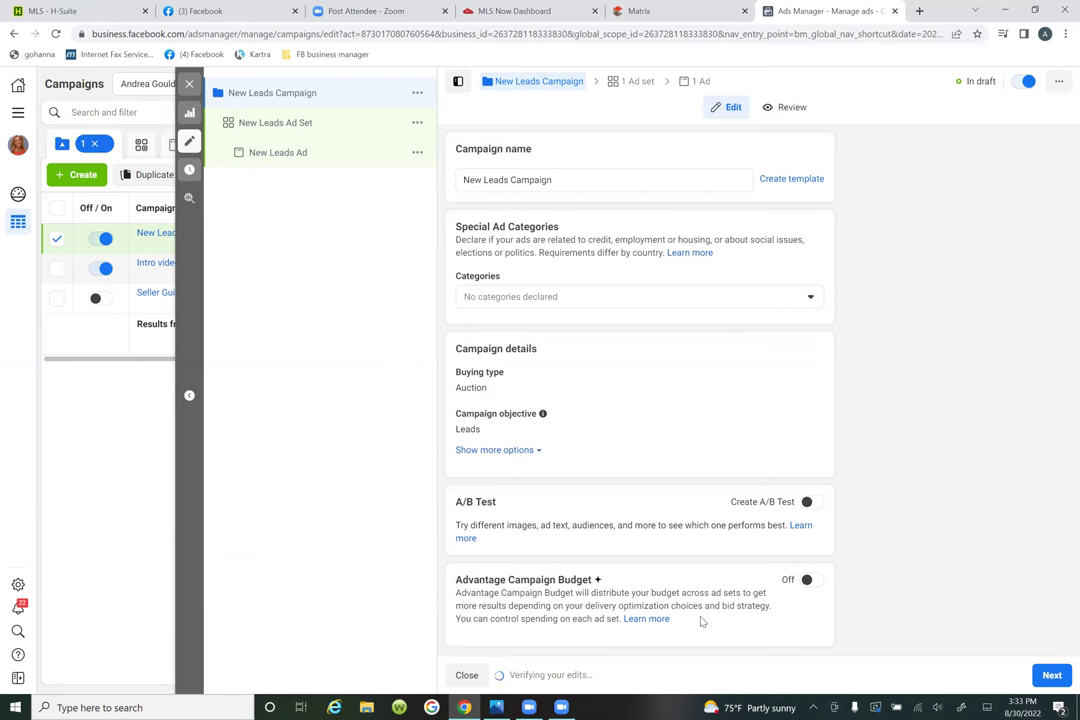
Step: Mark the New Leads Campaign's special ad category as Housing and proceed to the ad set
left_click(811, 298)
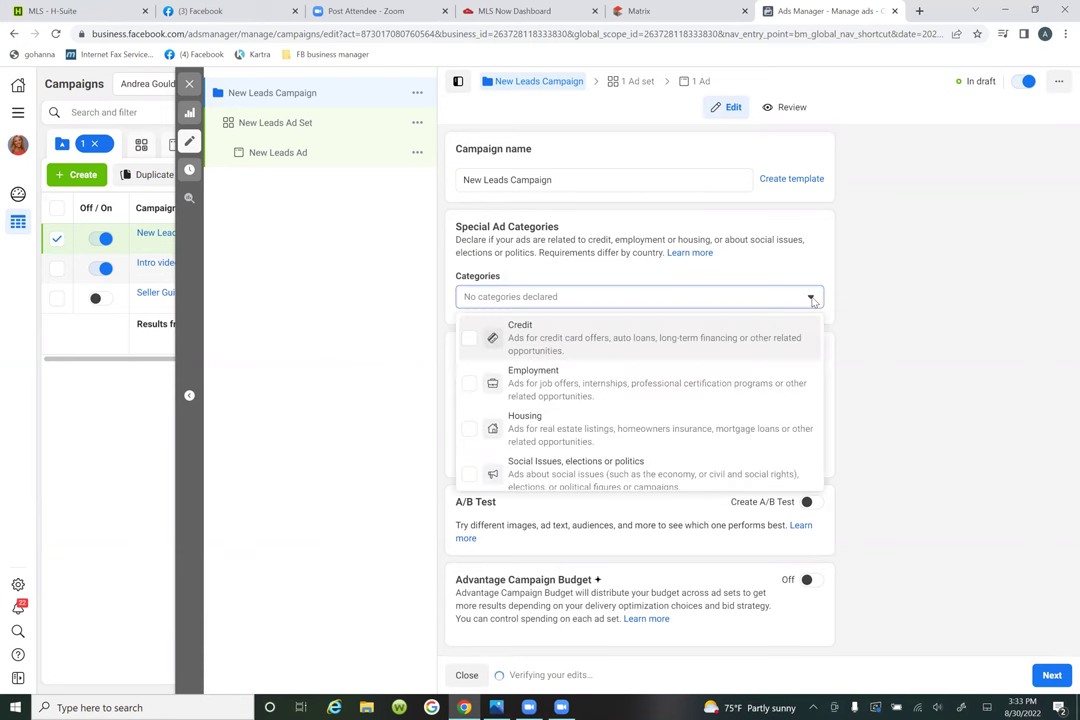
left_click(470, 429)
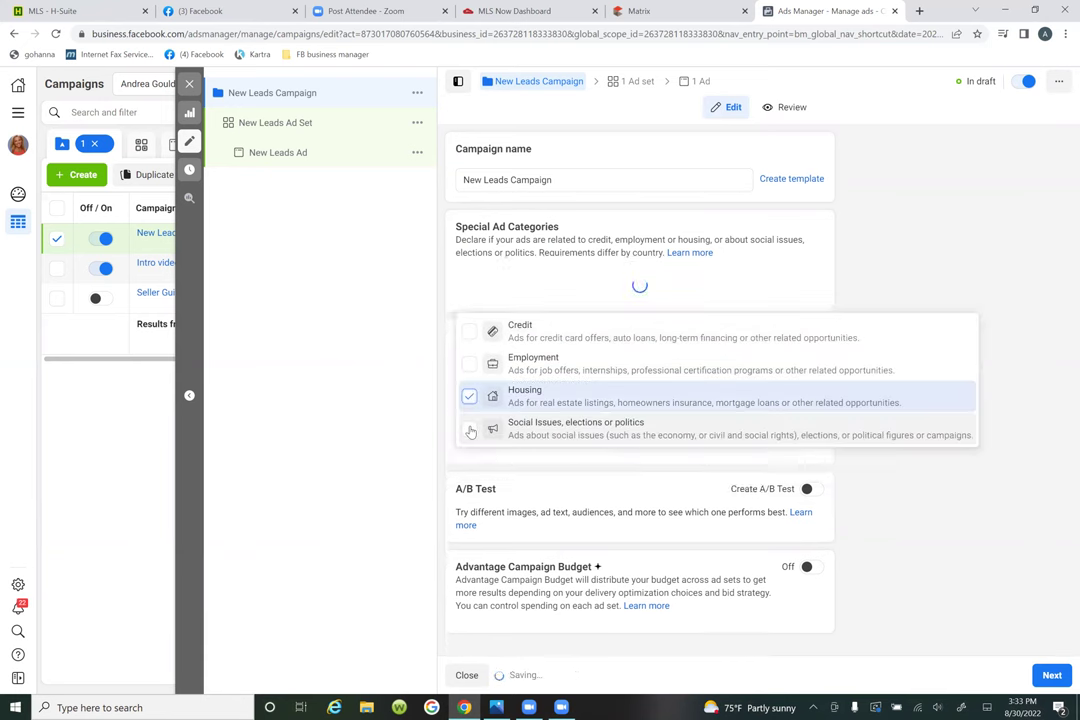
left_click(910, 585)
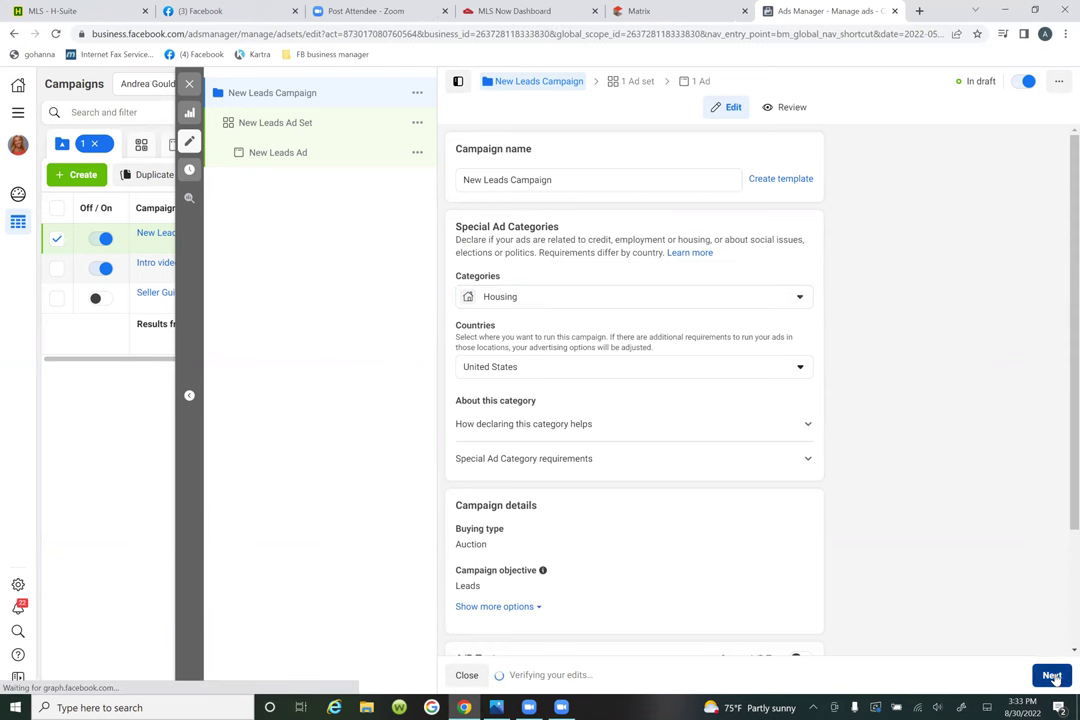
left_click(1052, 676)
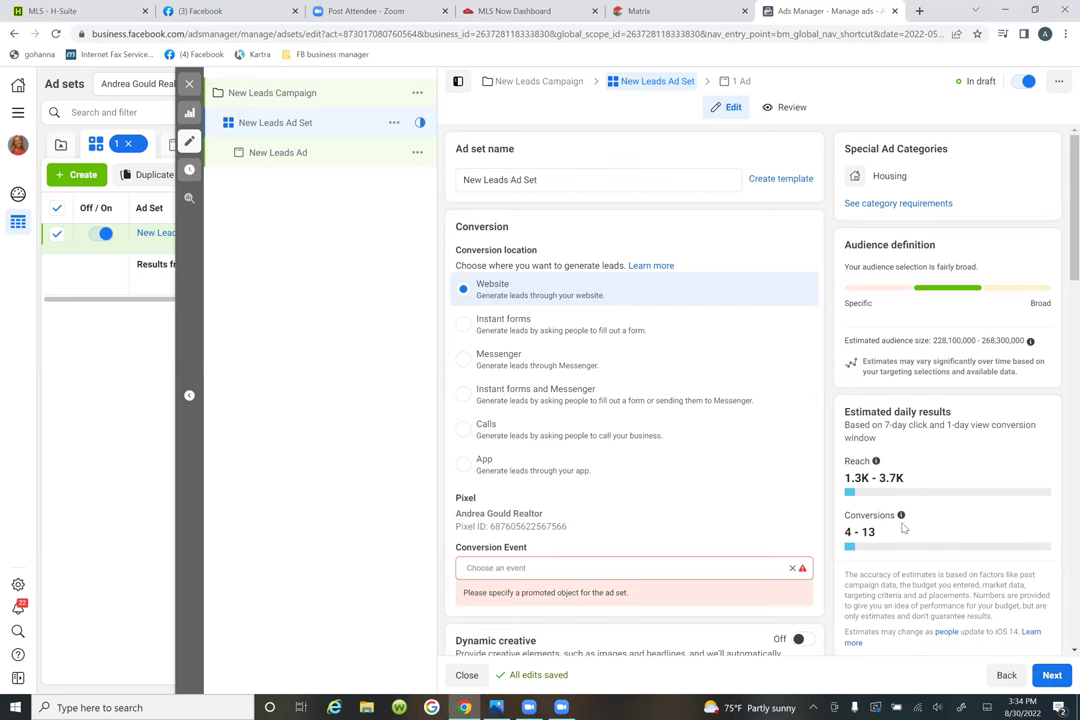
Step: Choose Seller Guide Leads as the New Leads Ad Set's conversion event
left_click(639, 567)
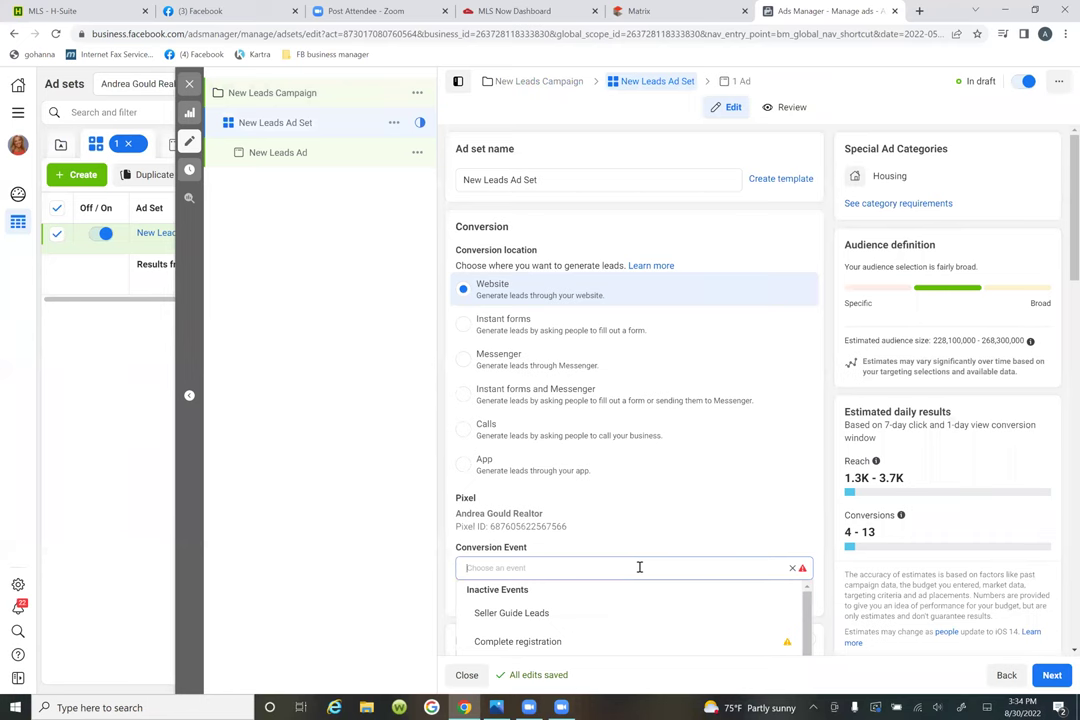
scroll(640, 572, "down", 5)
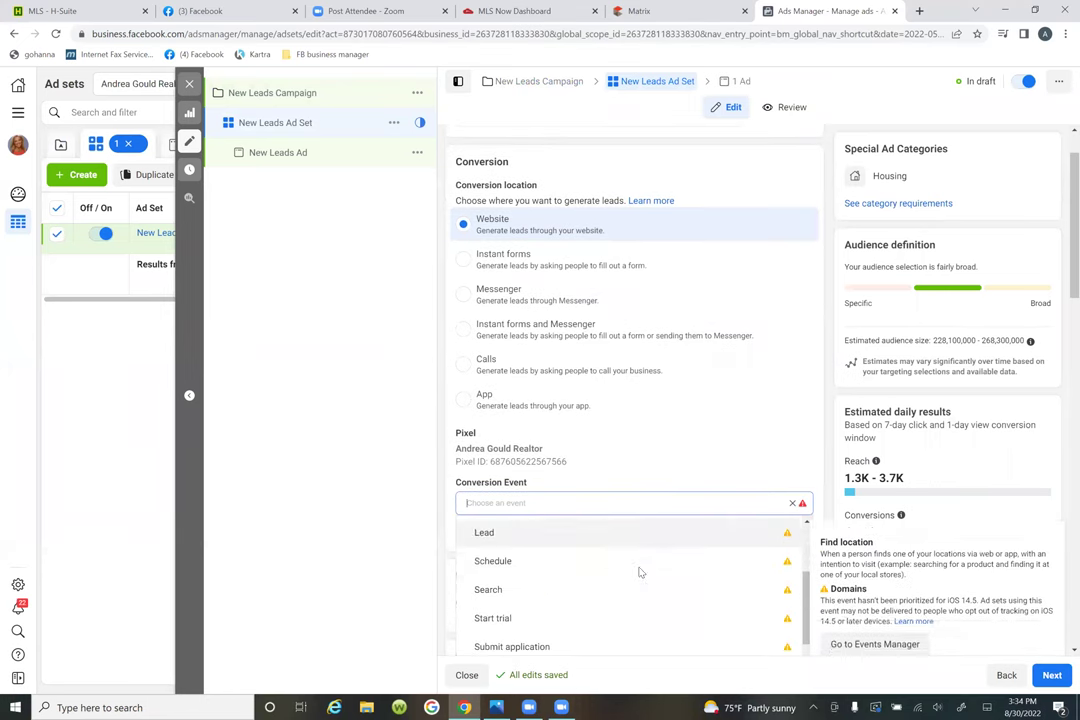
scroll(640, 572, "down", 5)
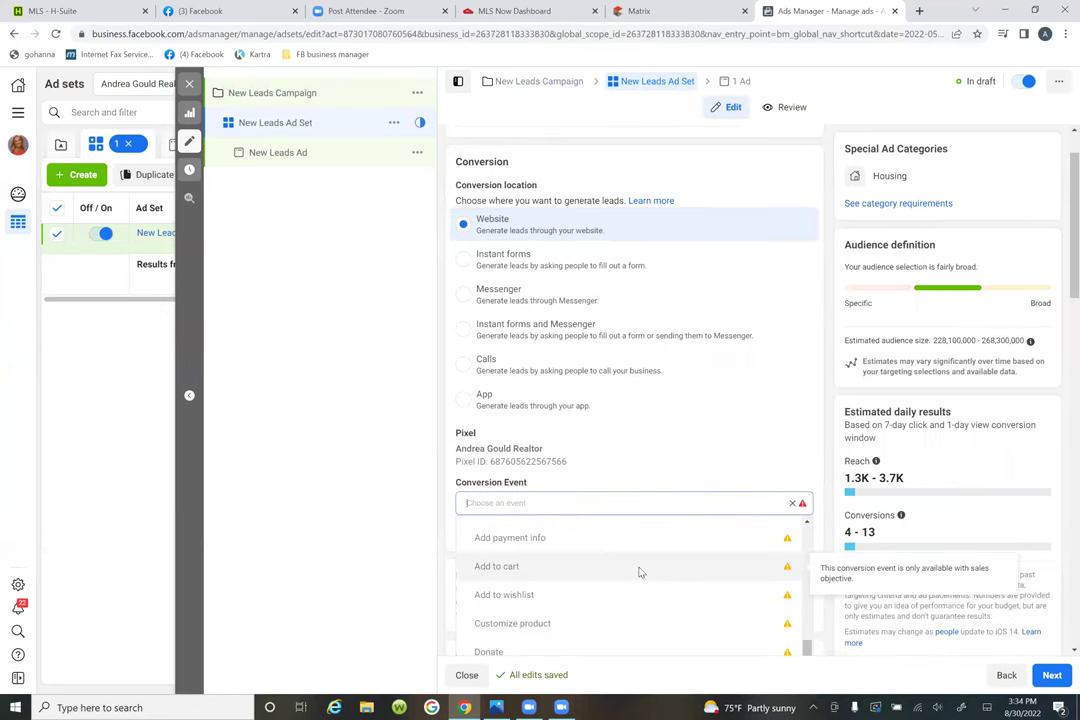
scroll(640, 572, "down", 1)
scroll(640, 572, "up", 3)
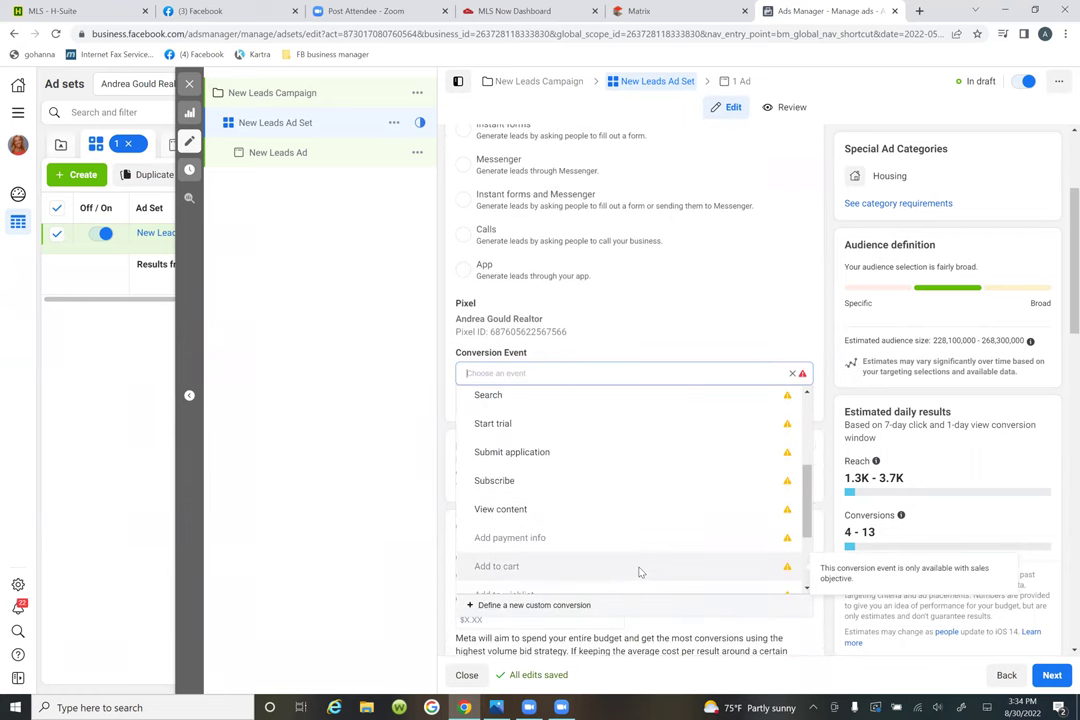
scroll(640, 572, "up", 1)
scroll(640, 573, "up", 1)
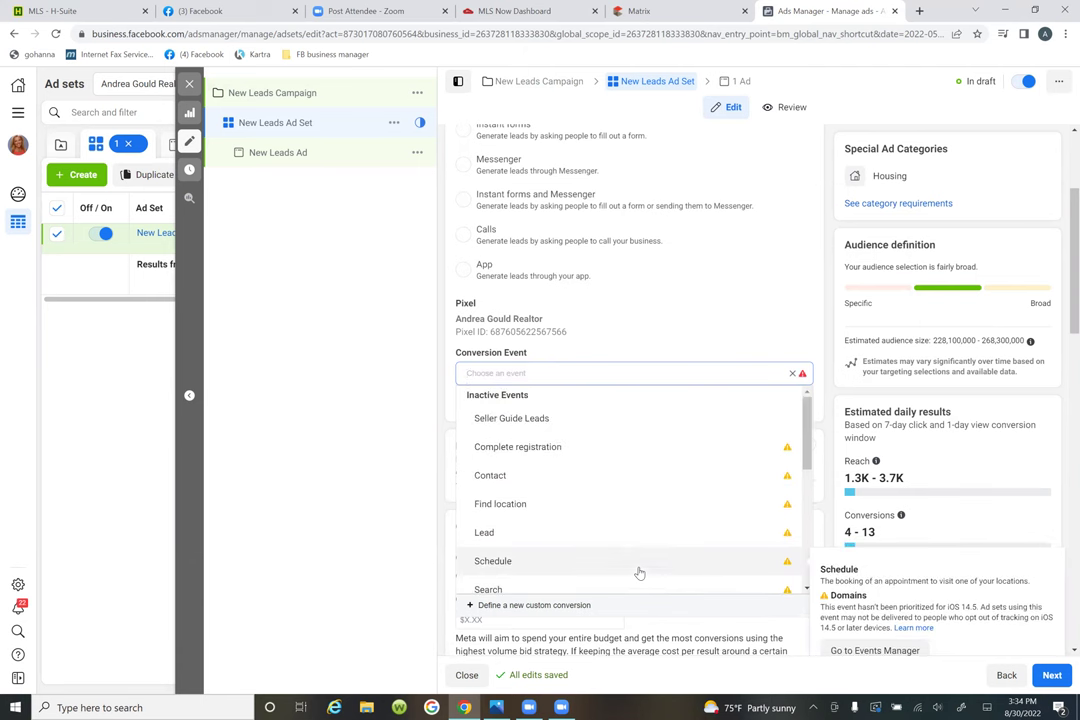
left_click(623, 421)
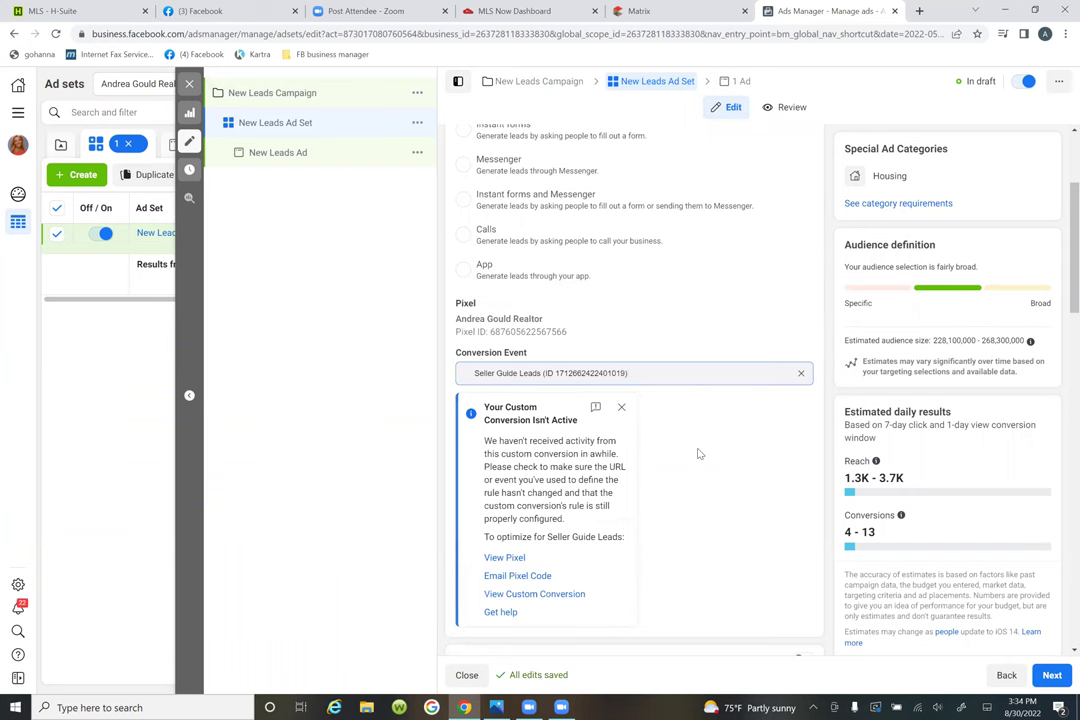
Step: Expand Optimization & delivery to reveal attribution, charging and delivery type settings
scroll(699, 454, "up", 2)
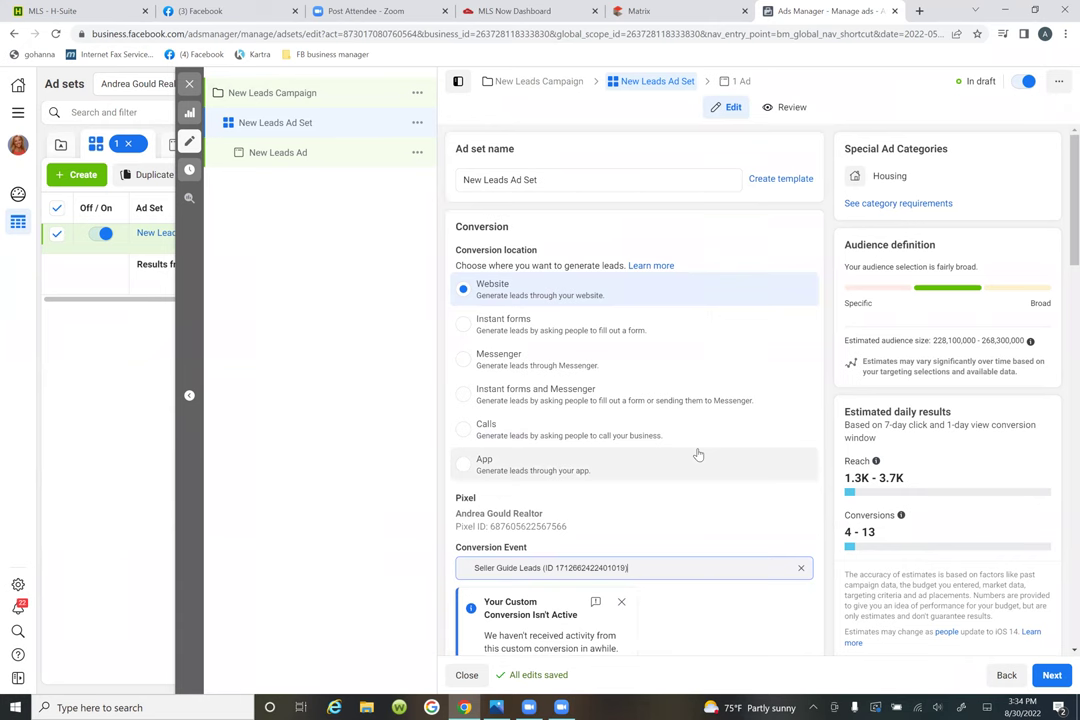
scroll(699, 454, "down", 1)
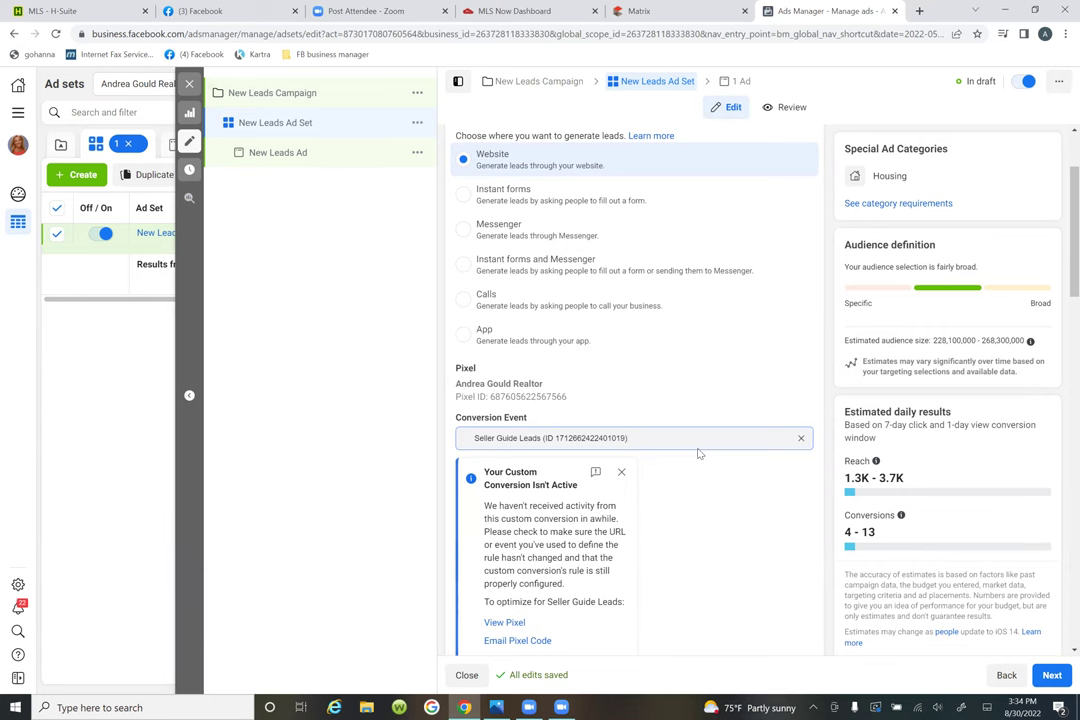
scroll(698, 453, "down", 8)
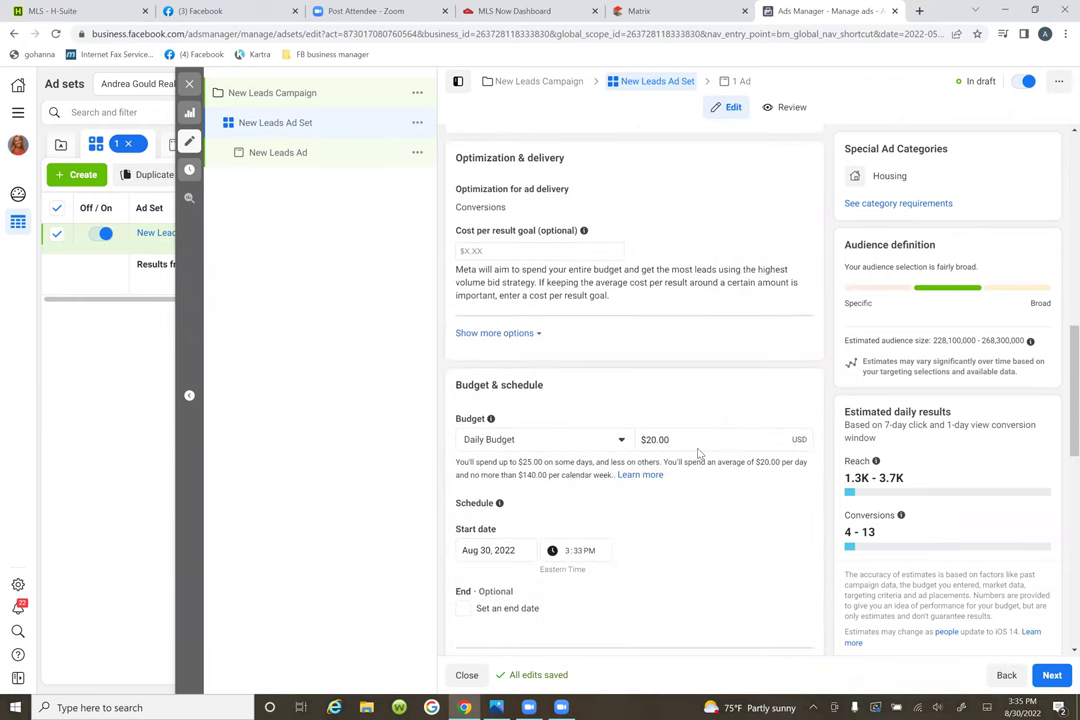
scroll(698, 453, "up", 3)
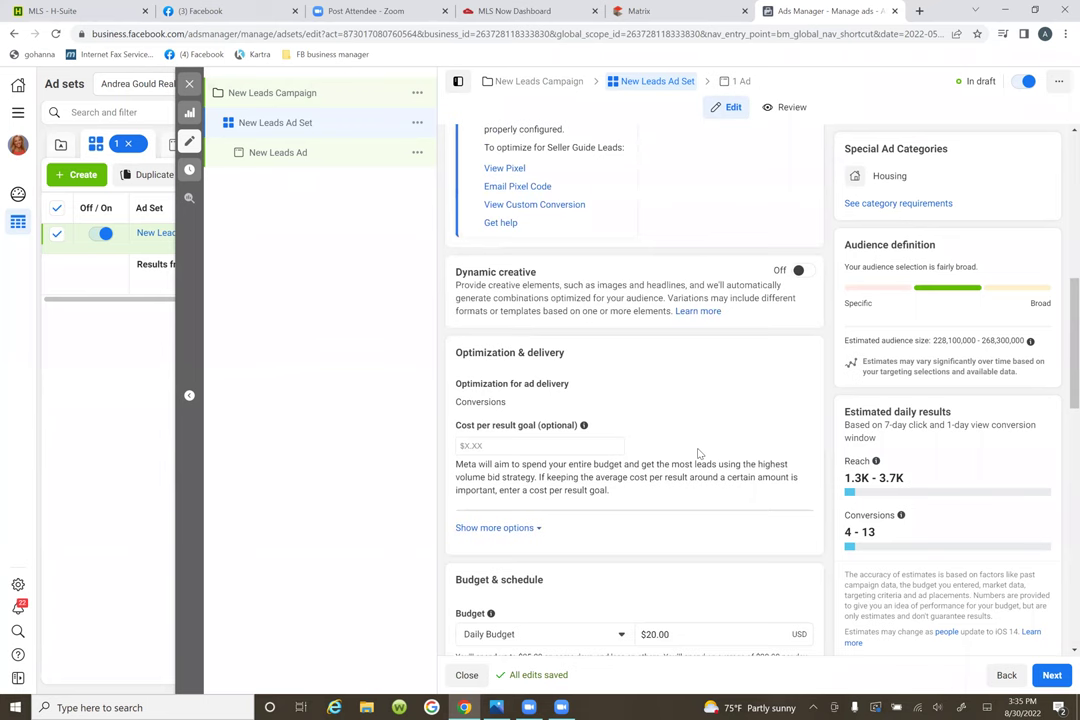
scroll(698, 453, "up", 4)
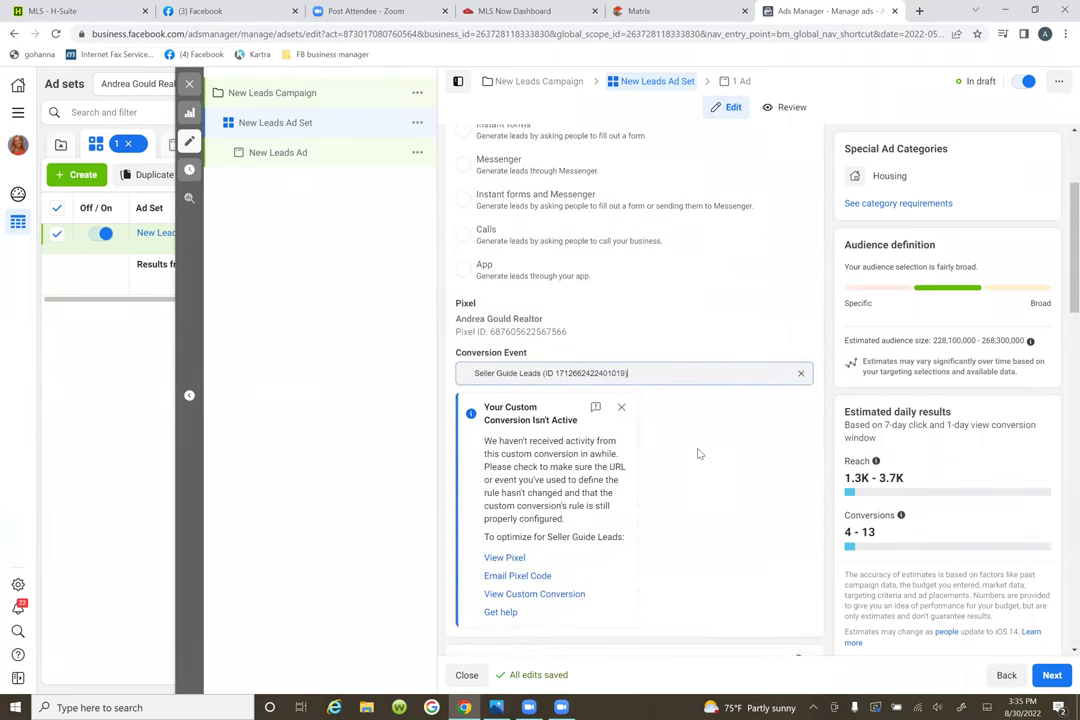
scroll(698, 453, "up", 2)
scroll(698, 453, "down", 5)
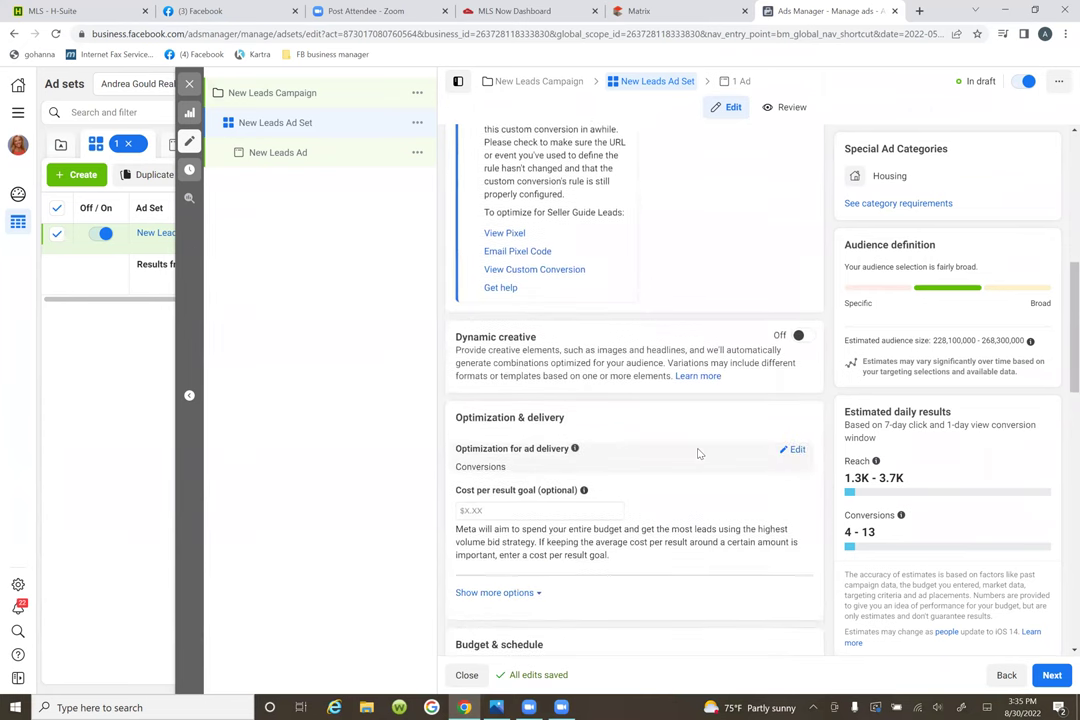
scroll(698, 453, "down", 2)
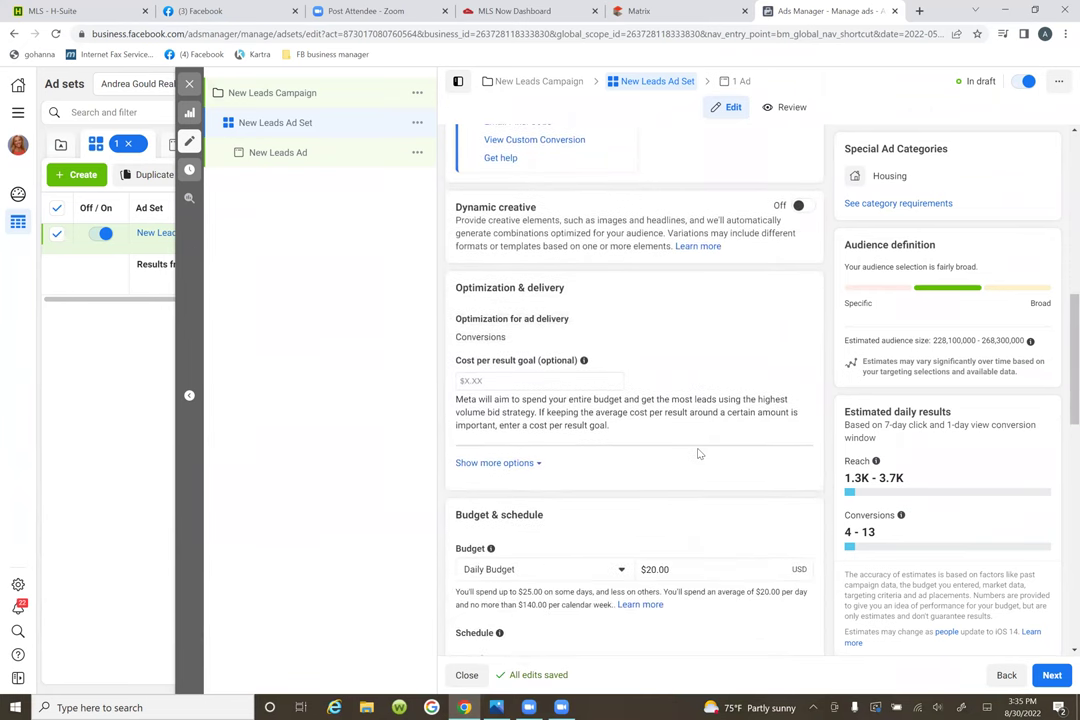
left_click(484, 464)
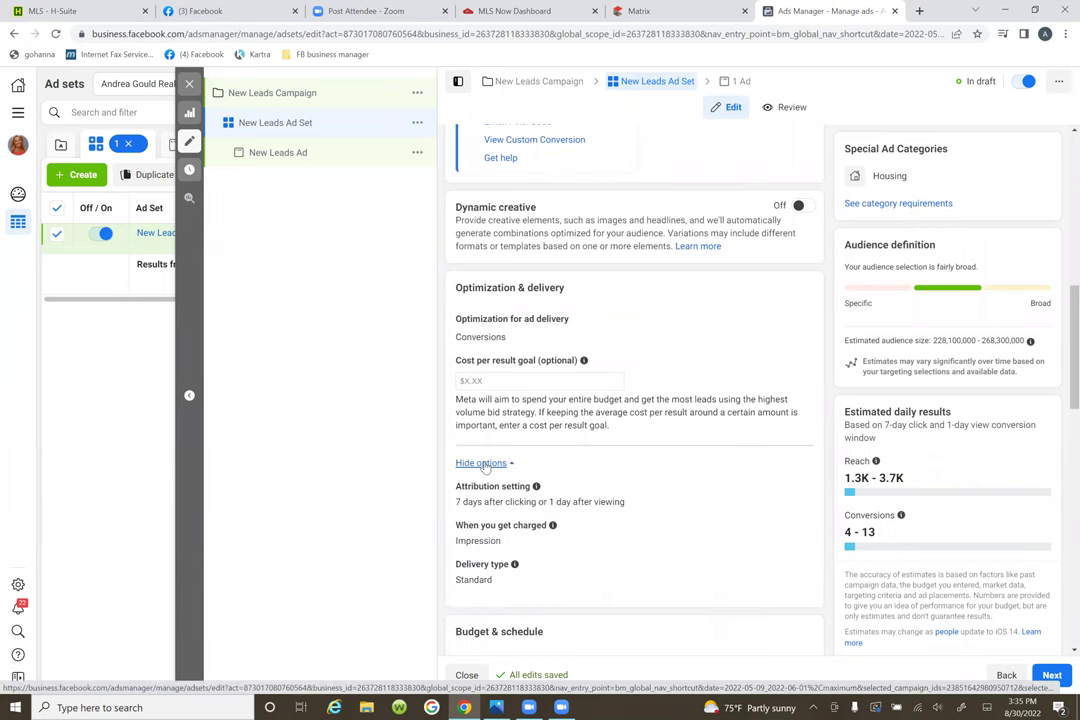
scroll(484, 466, "down", 2)
scroll(485, 467, "down", 2)
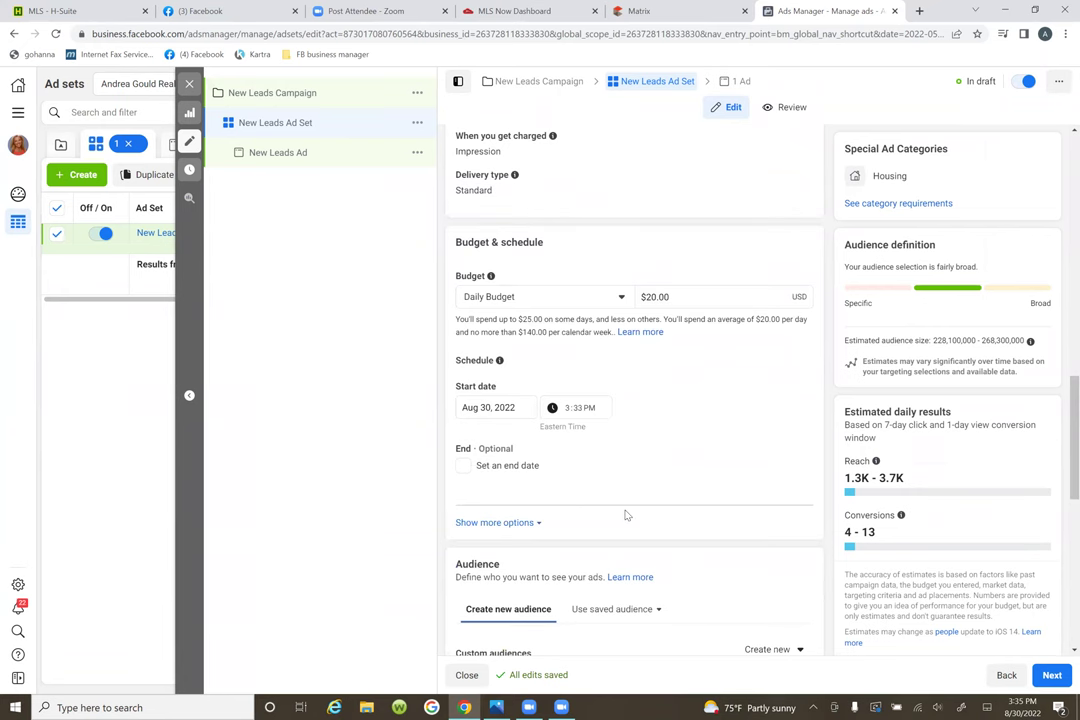
scroll(625, 513, "down", 1)
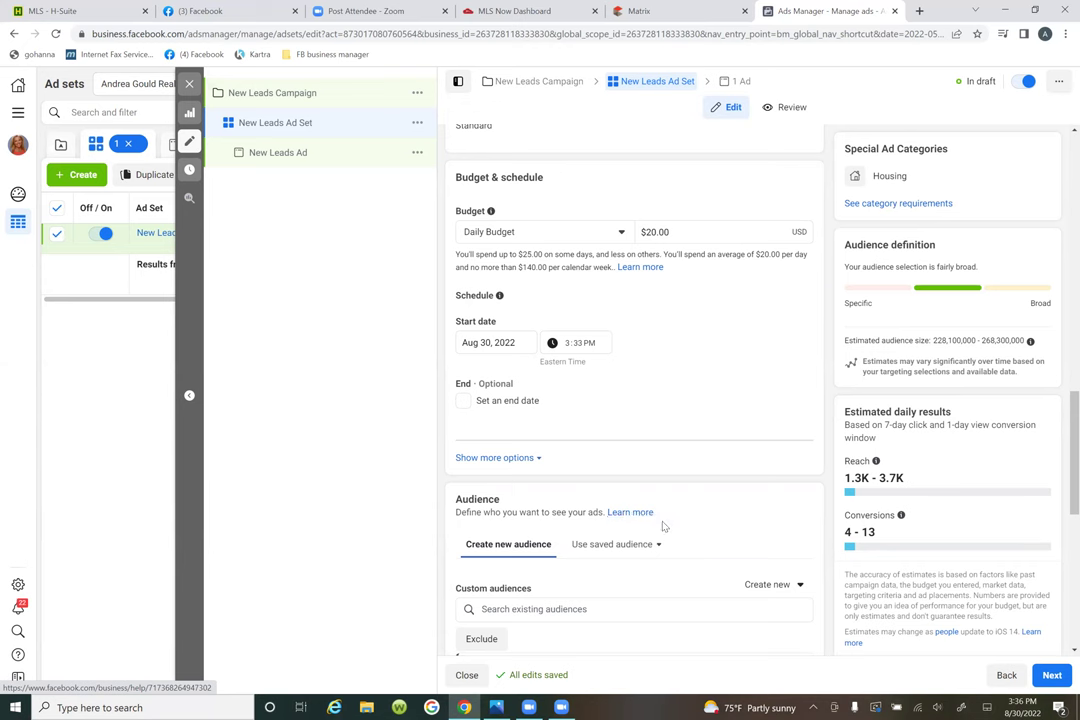
scroll(663, 523, "down", 2)
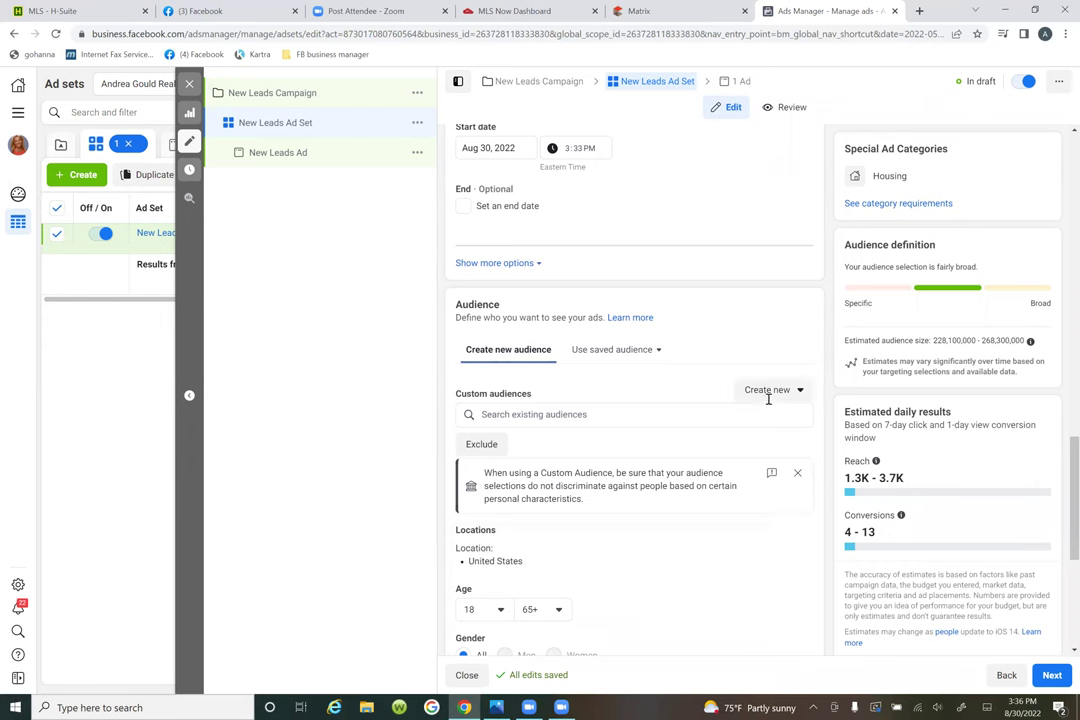
left_click(630, 421)
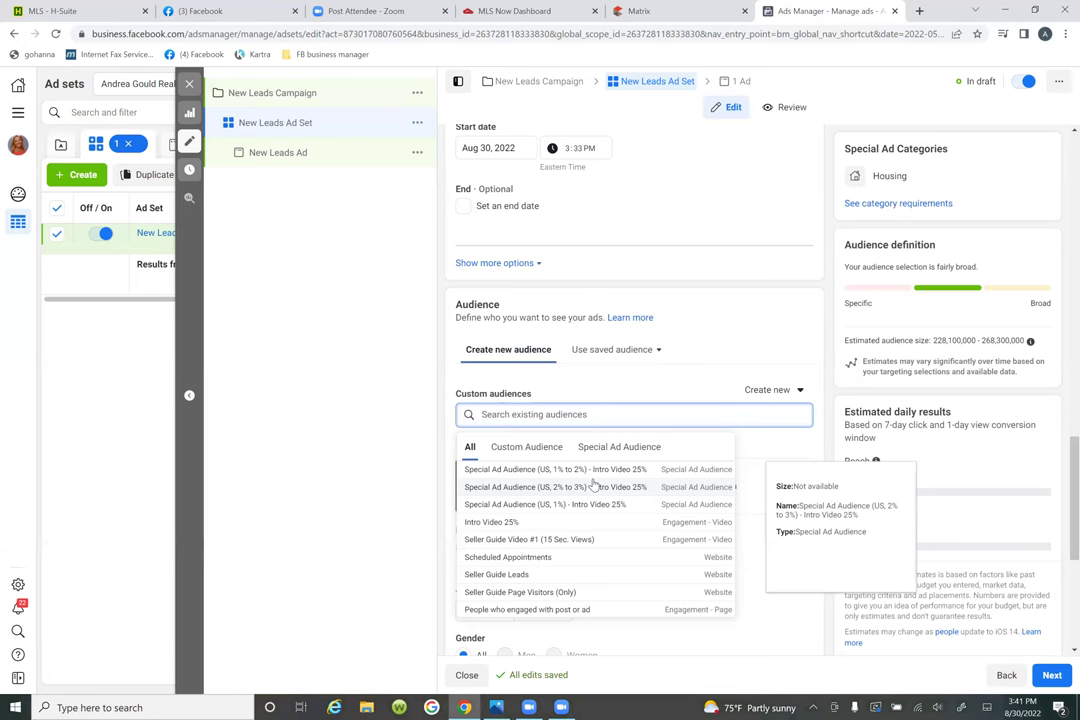
Step: Add the Special Ad Audience (US, 1% to 2%) – Intro Video 25% to the ad set
left_click(499, 470)
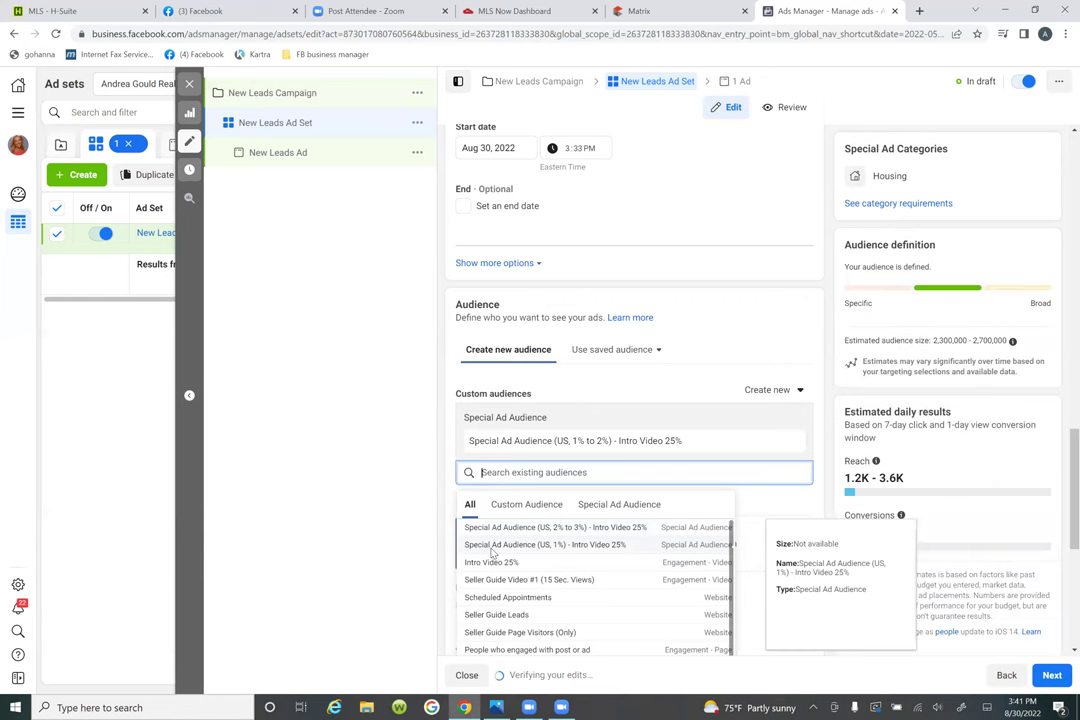
Step: Also add the US 1% and US 2% to 3% Intro Video 25% Special Ad Audiences
left_click(491, 545)
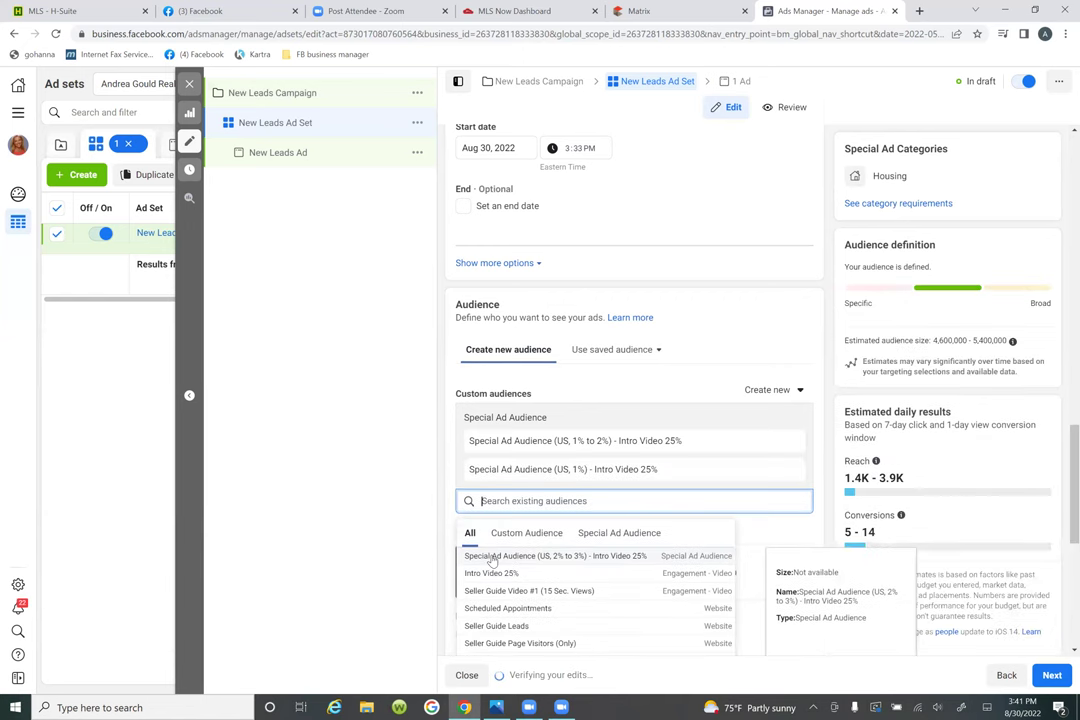
left_click(491, 557)
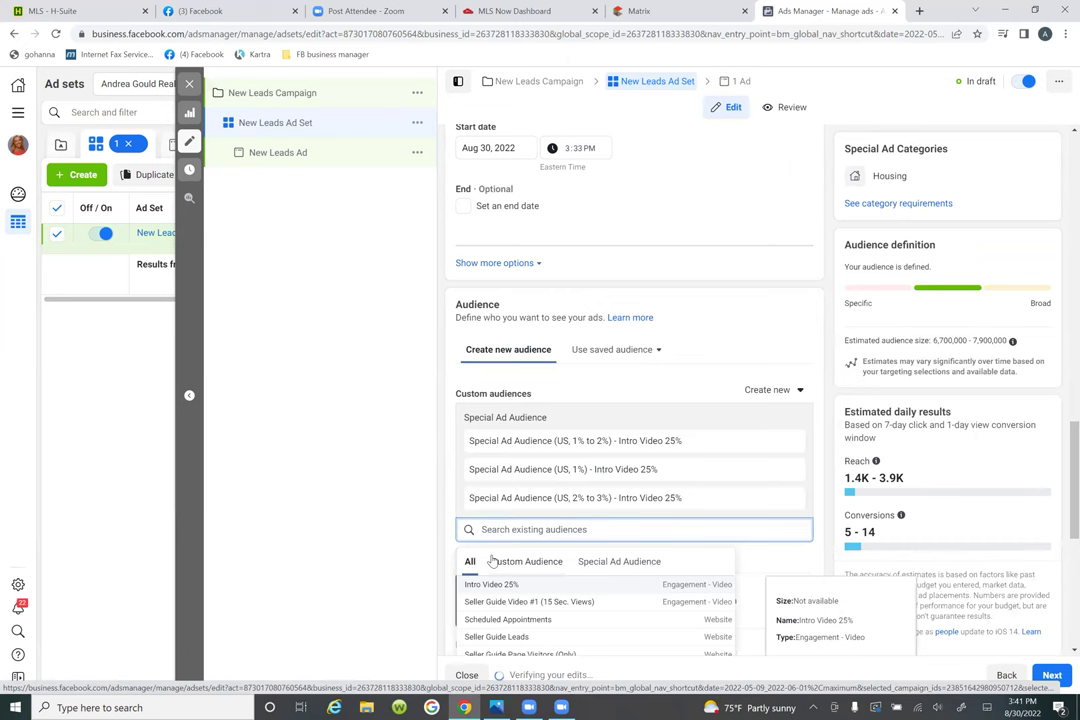
Step: Rename the ad set to 'Targeting 3 specialized audiences'
scroll(492, 560, "up", 10)
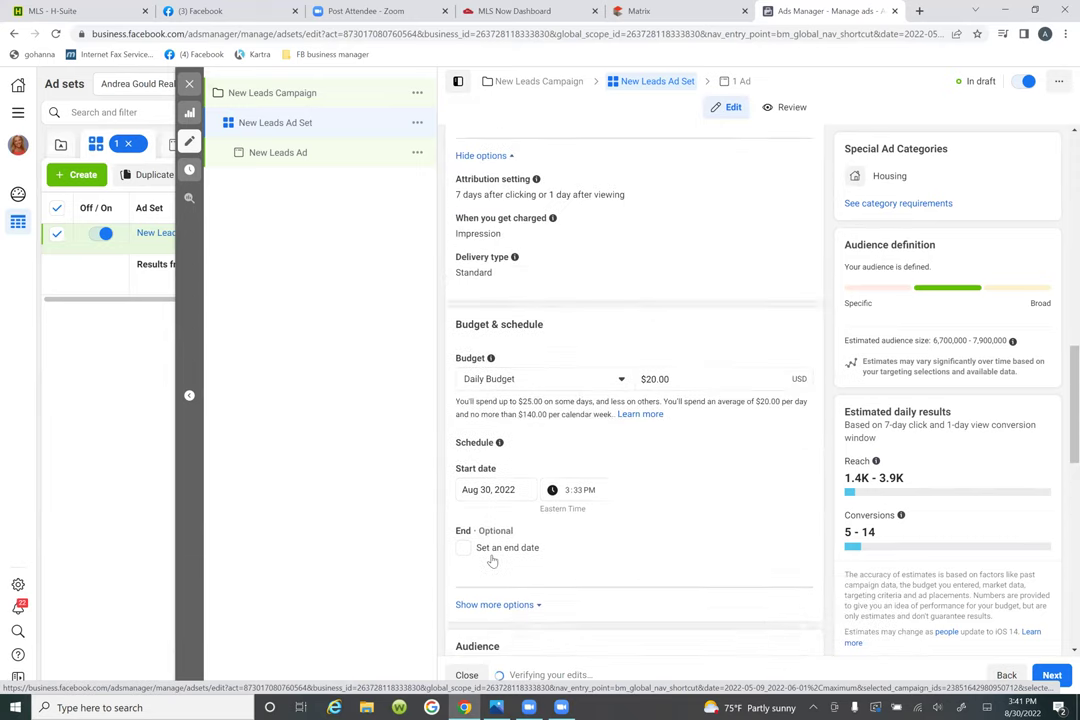
scroll(492, 560, "up", 7)
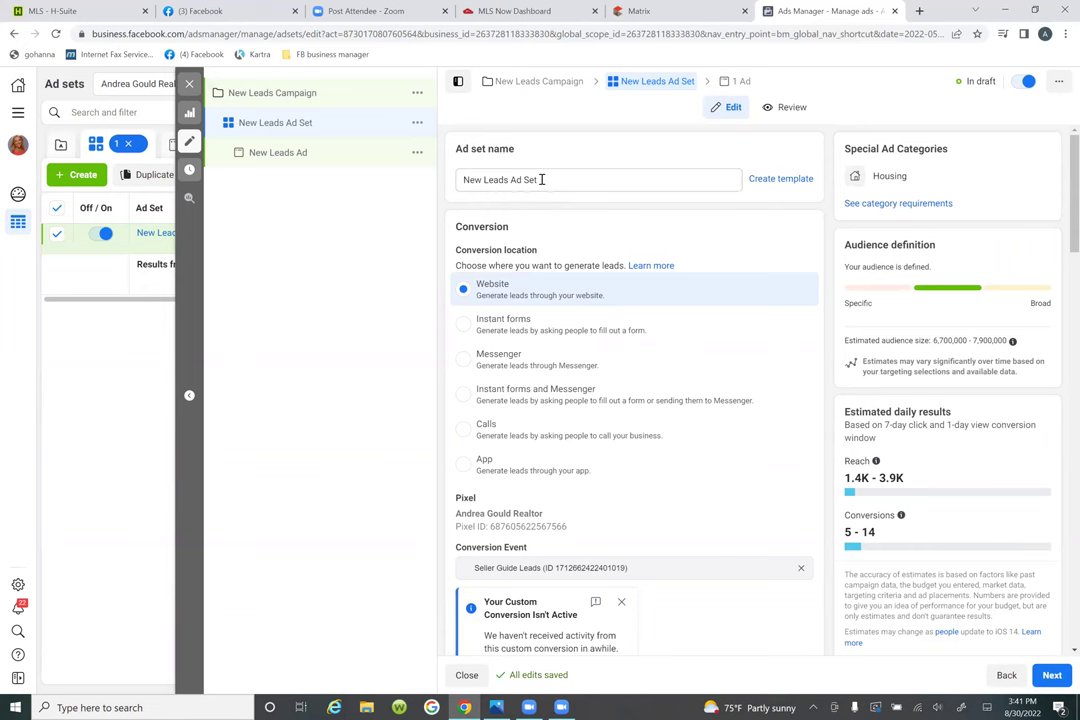
left_click(541, 179)
key("BackSpace")
key("BackSpace")
key("BackSpace")
key("BackSpace")
key("BackSpace")
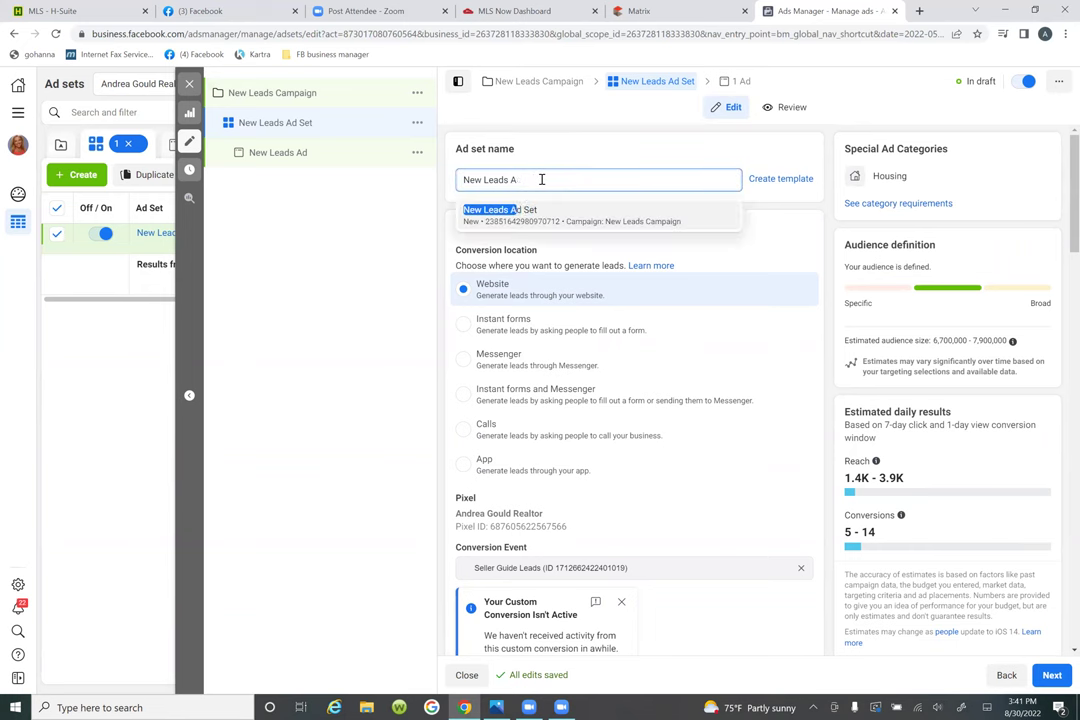
key("BackSpace")
key("BackSpace")
key("BackSpace")
key("BackSpace")
key("BackSpace")
key("BackSpace")
key("BackSpace")
key("BackSpace")
key("BackSpace")
key("BackSpace")
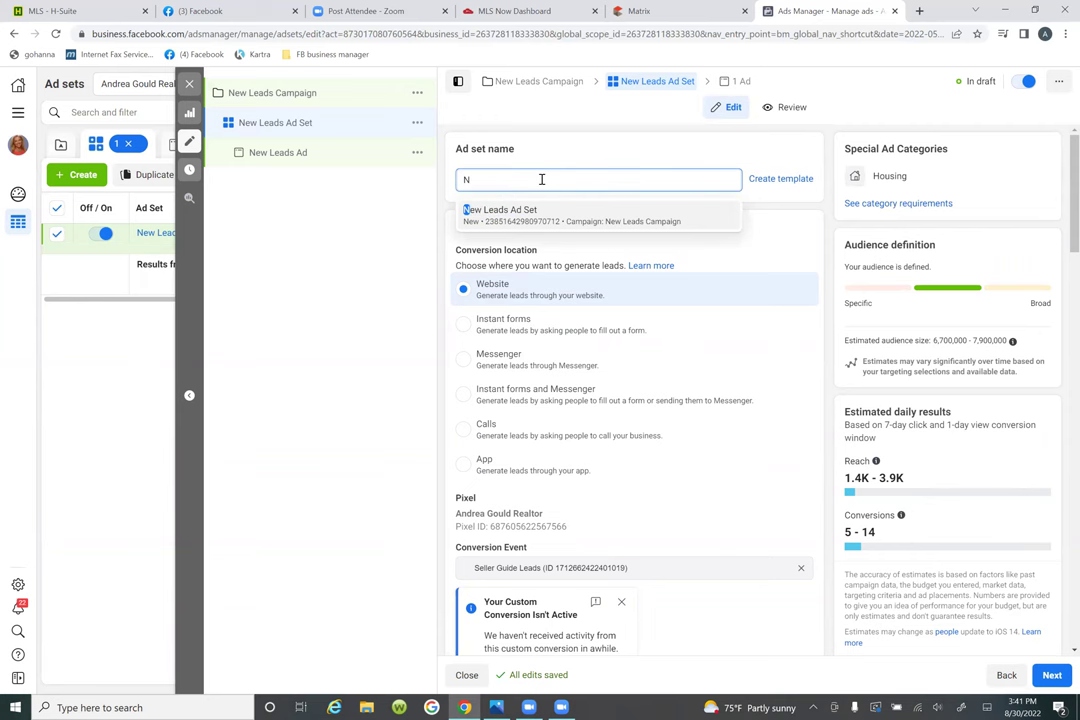
key("BackSpace")
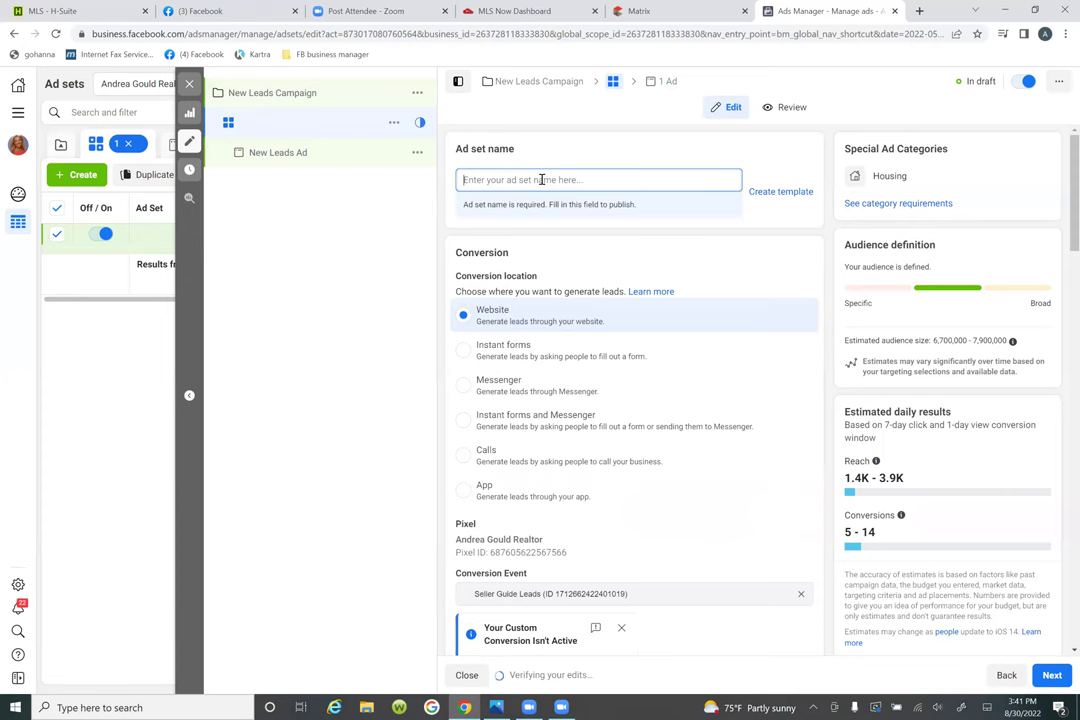
type("Targeting 3")
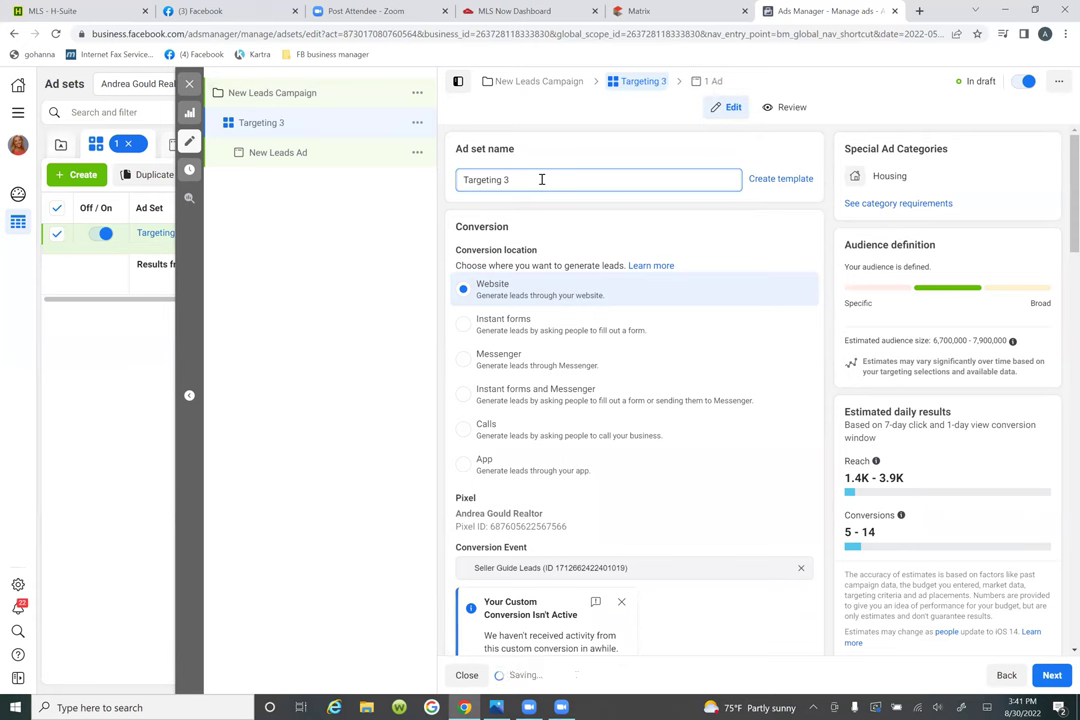
type(" special")
type("ized audi")
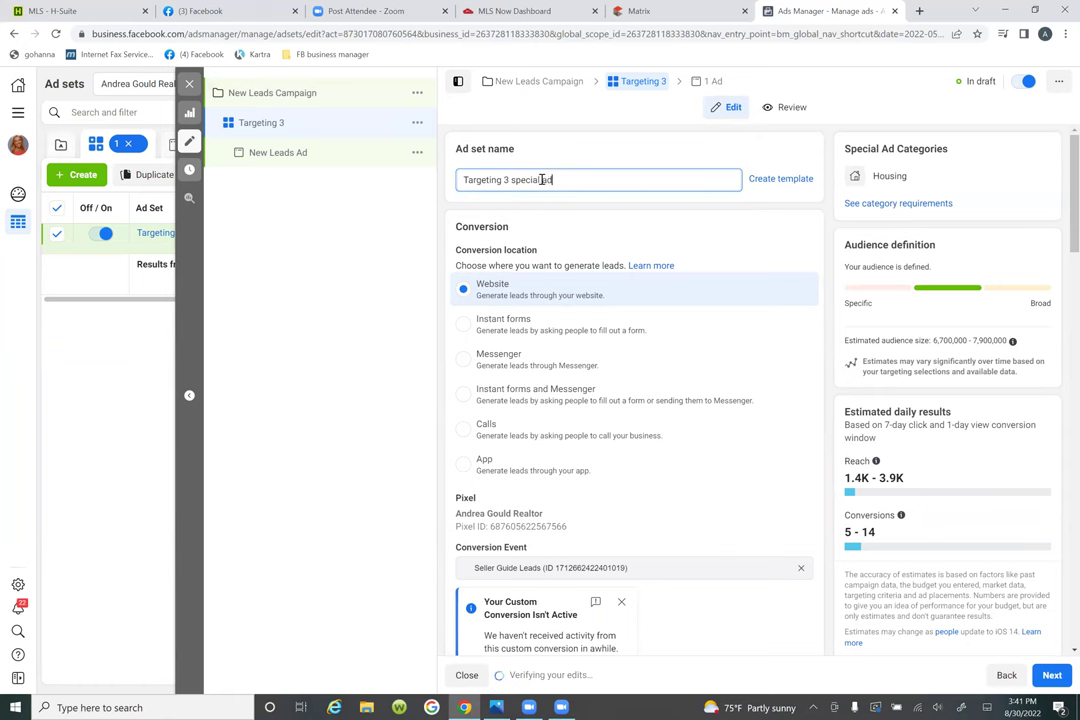
type("ences-")
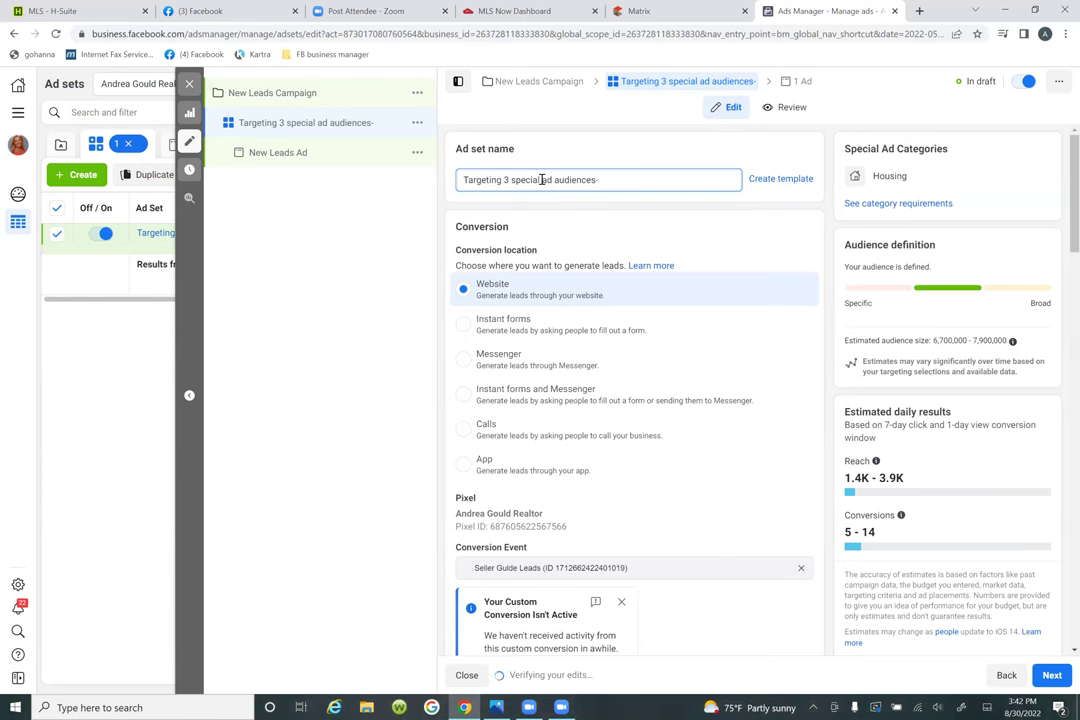
scroll(615, 472, "down", 3)
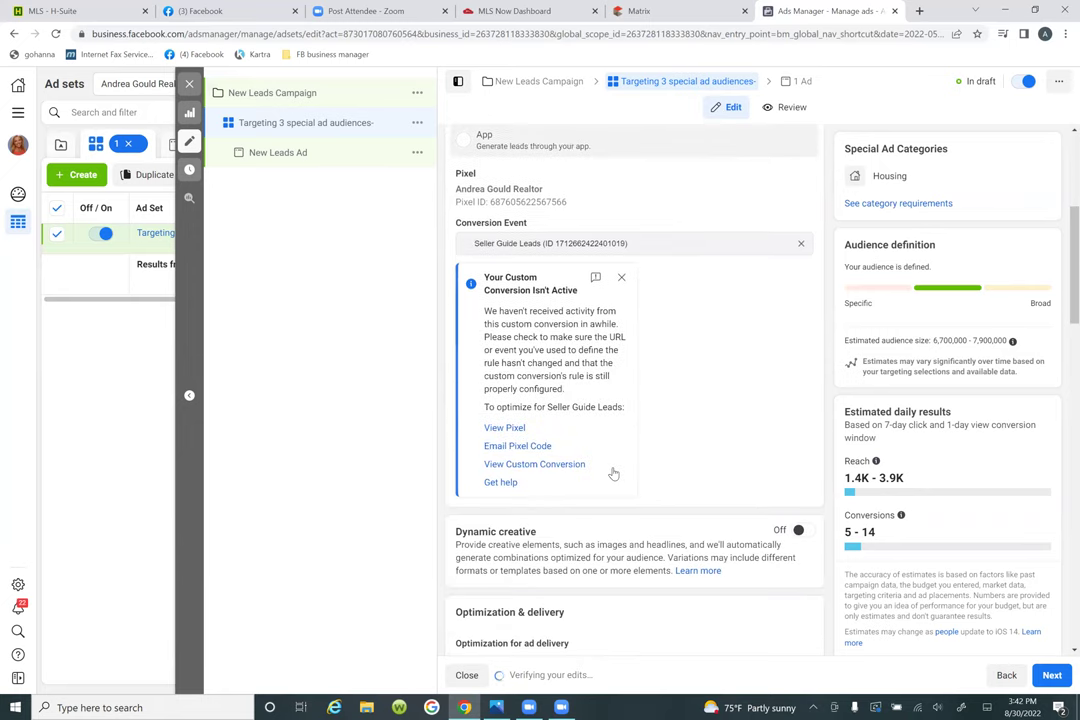
scroll(614, 472, "down", 1)
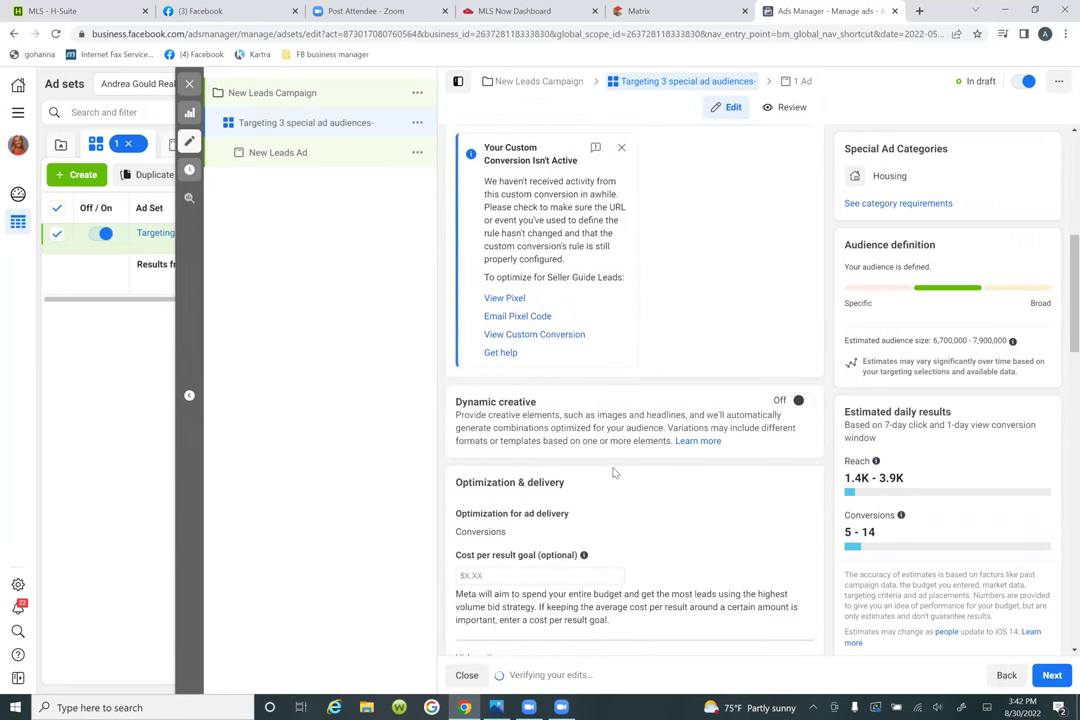
scroll(615, 472, "down", 5)
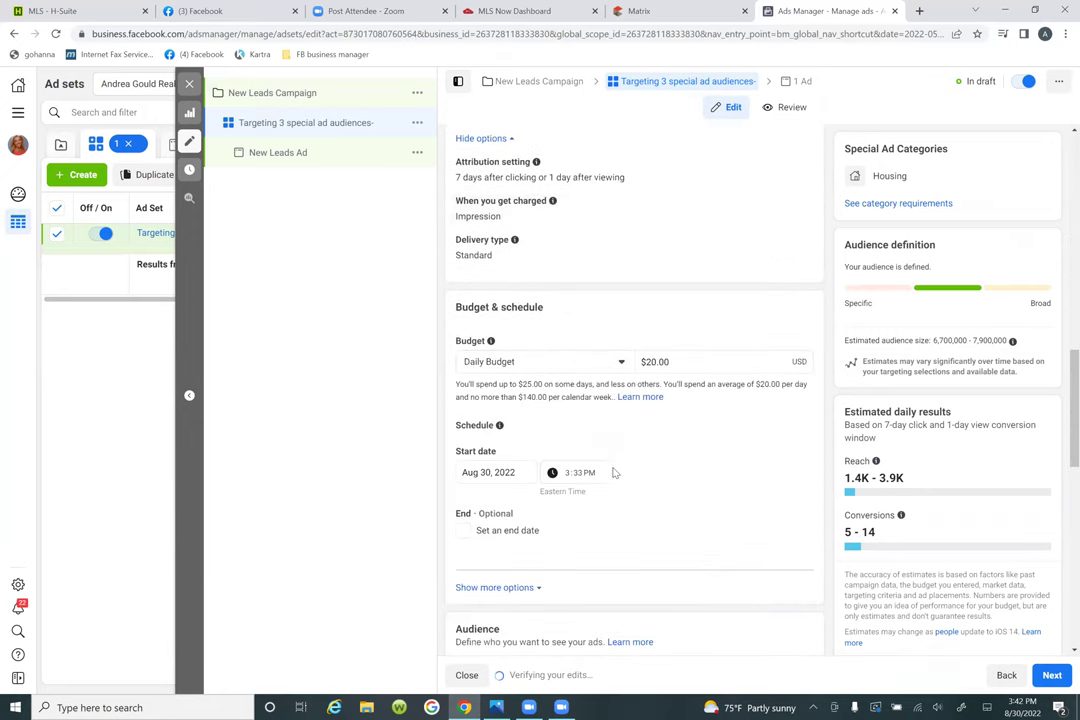
scroll(614, 472, "up", 6)
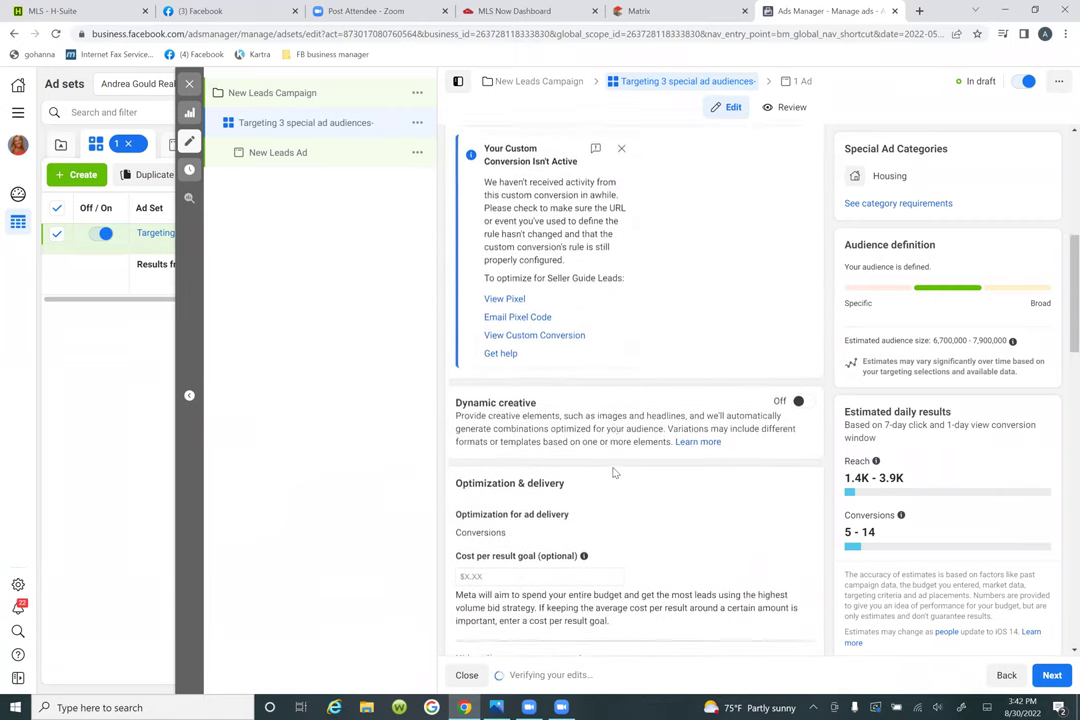
scroll(614, 472, "up", 2)
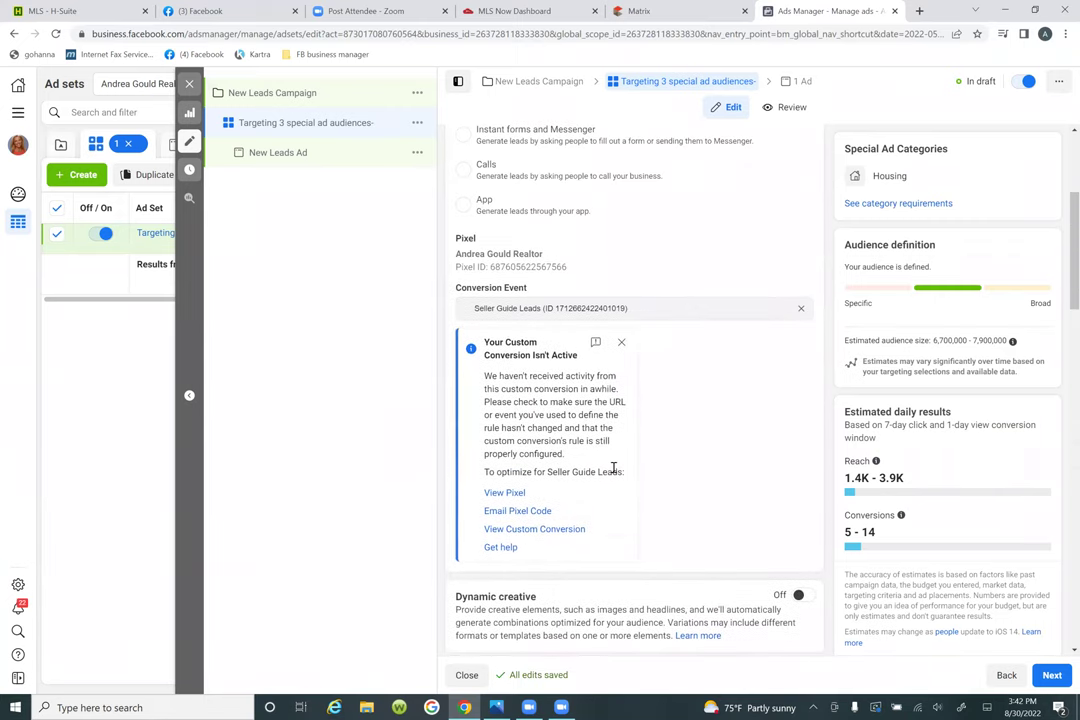
scroll(614, 470, "up", 4)
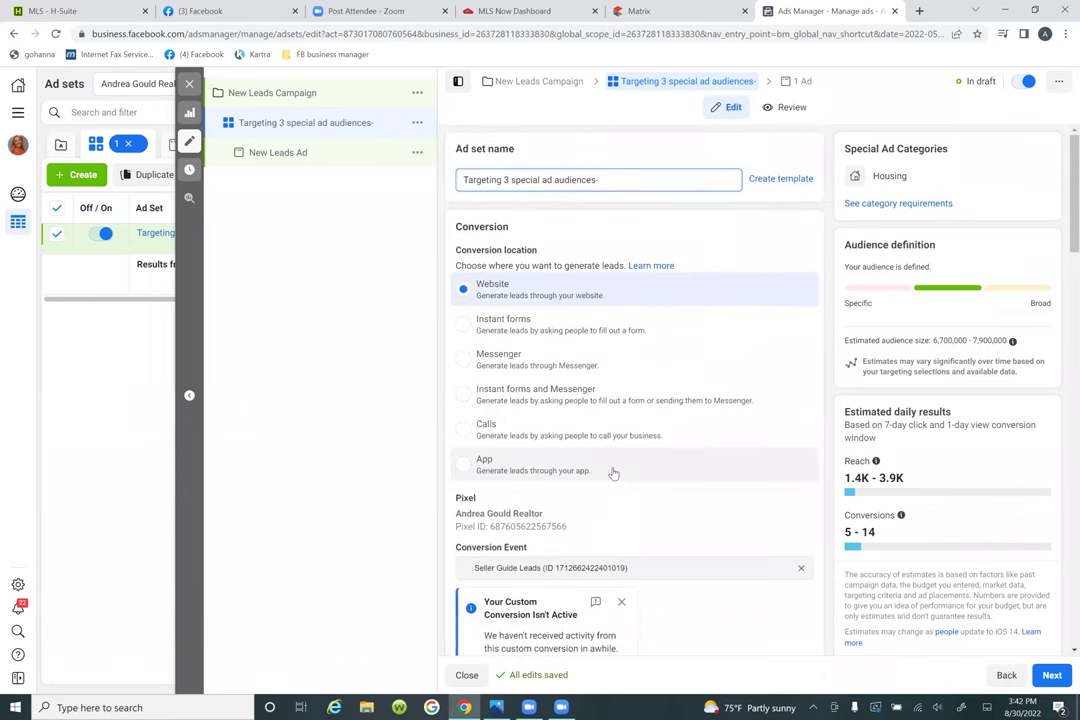
scroll(614, 472, "down", 6)
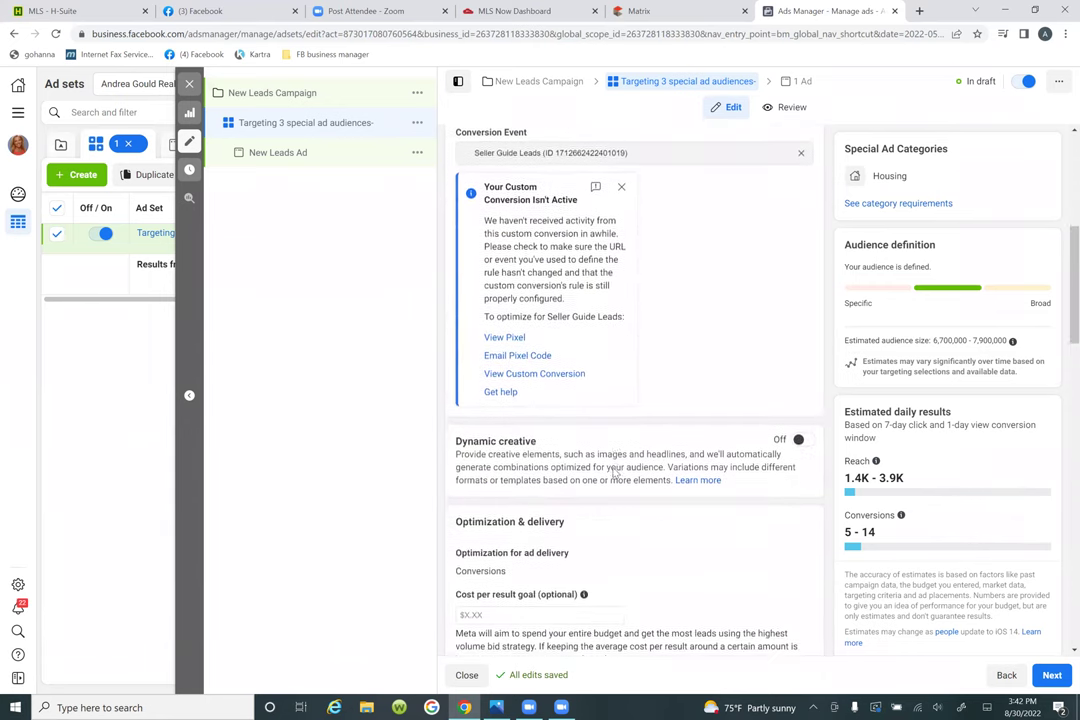
scroll(614, 470, "down", 4)
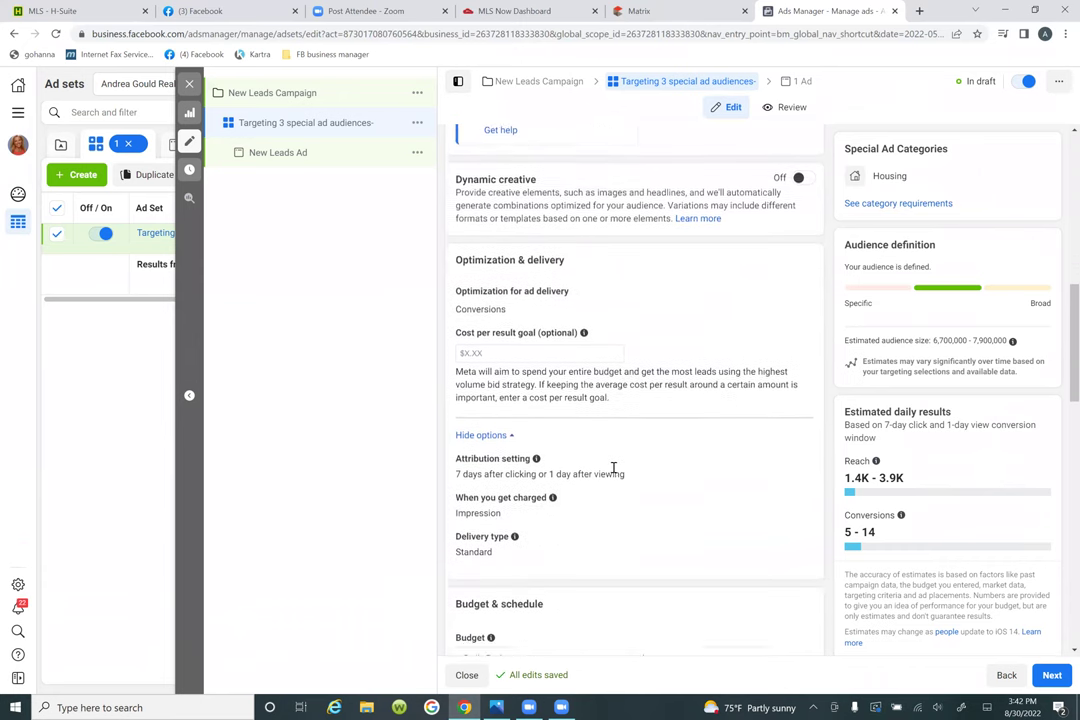
scroll(614, 472, "down", 1)
scroll(614, 472, "down", 2)
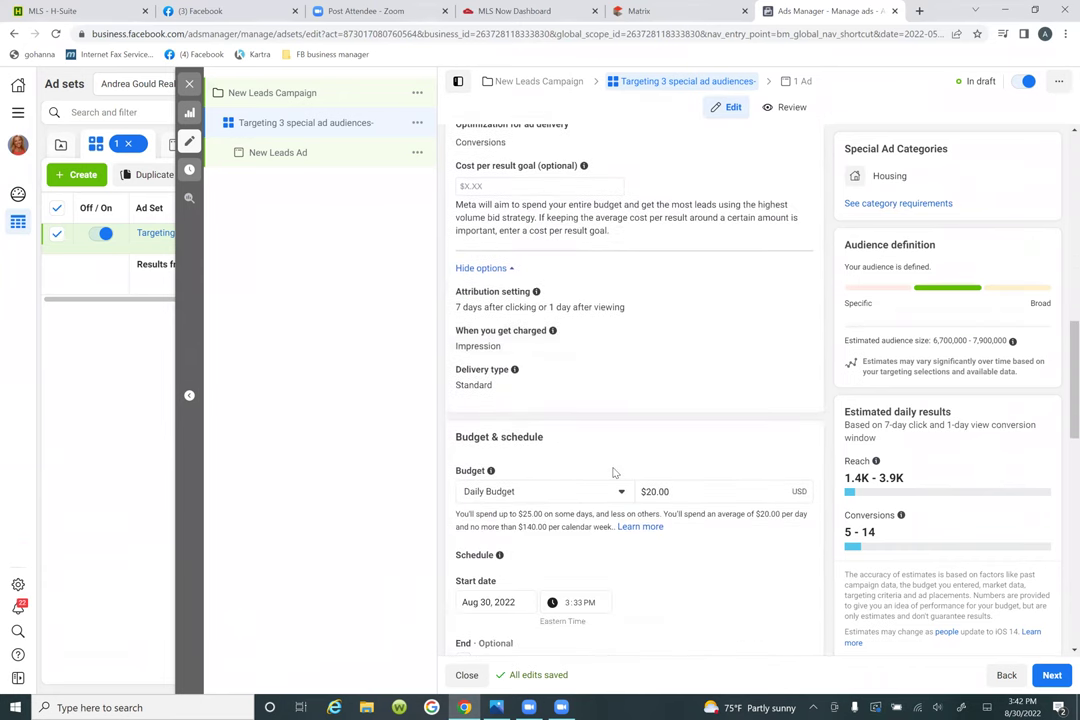
scroll(614, 472, "down", 3)
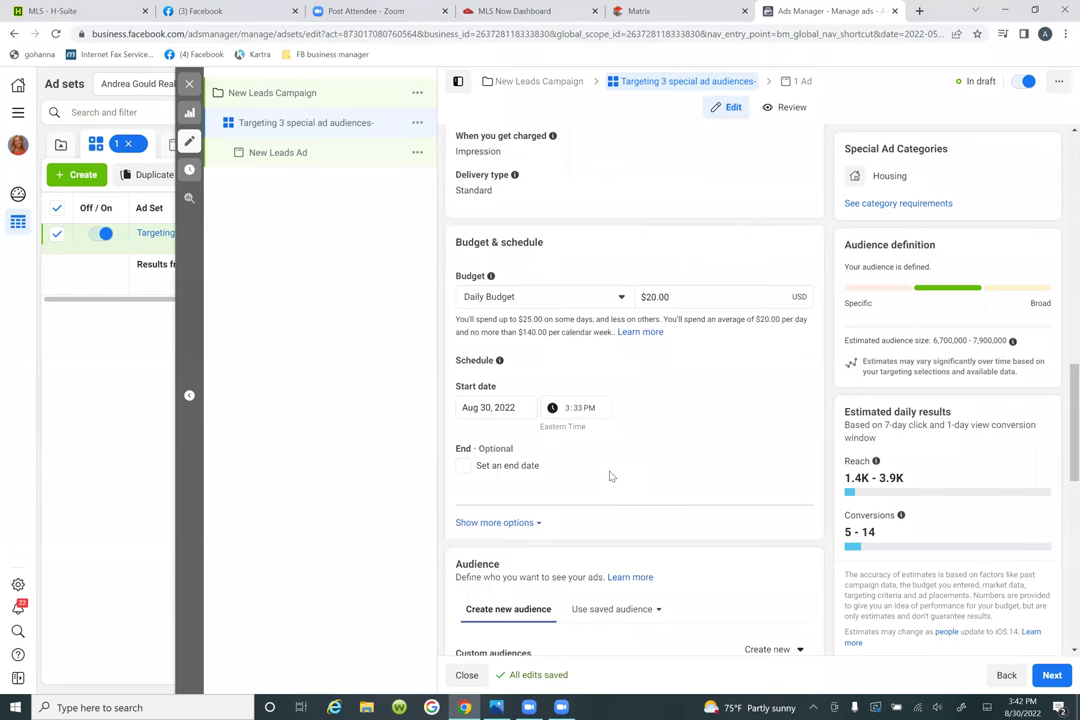
Step: Change the ad set's daily budget from $20.00 to $13.00
left_click(755, 298)
key("BackSpace")
key("BackSpace")
key("BackSpace")
key("BackSpace")
key("BackSpace")
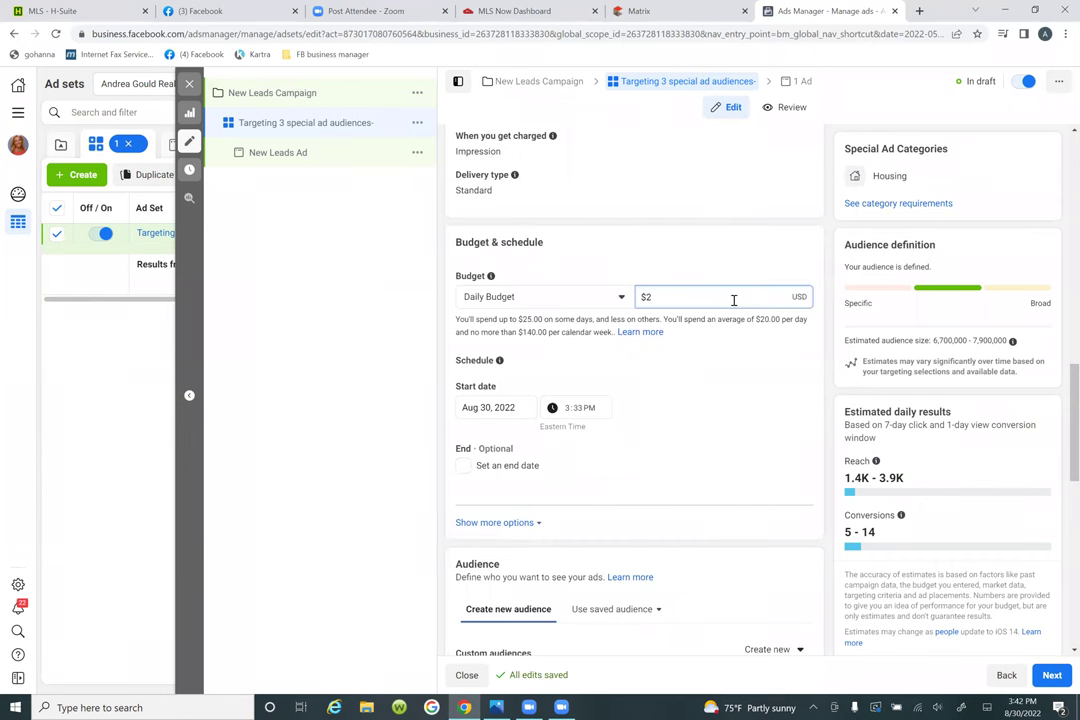
type("13.00")
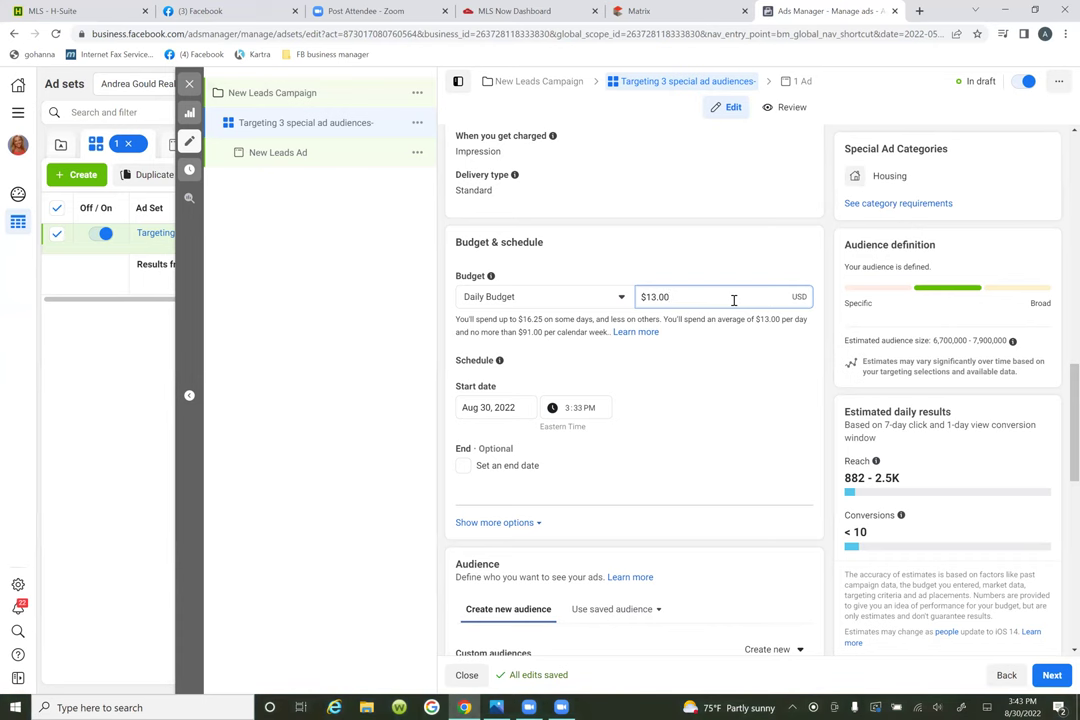
Step: Remove United States from the ad set's target locations
scroll(672, 424, "down", 2)
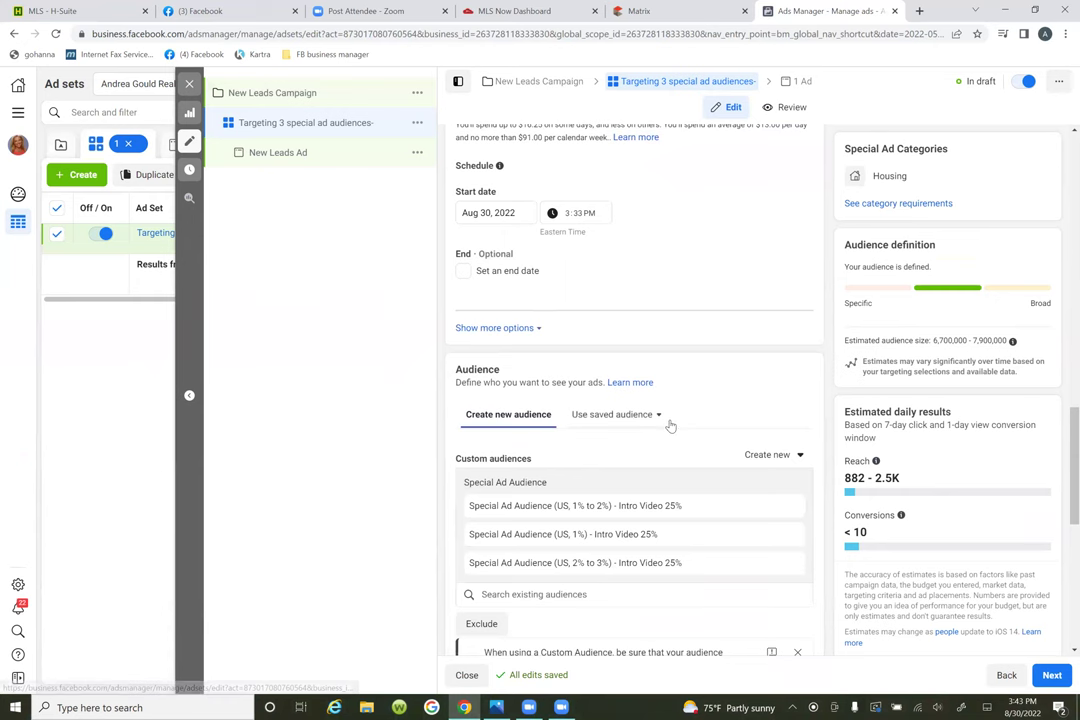
scroll(670, 426, "down", 1)
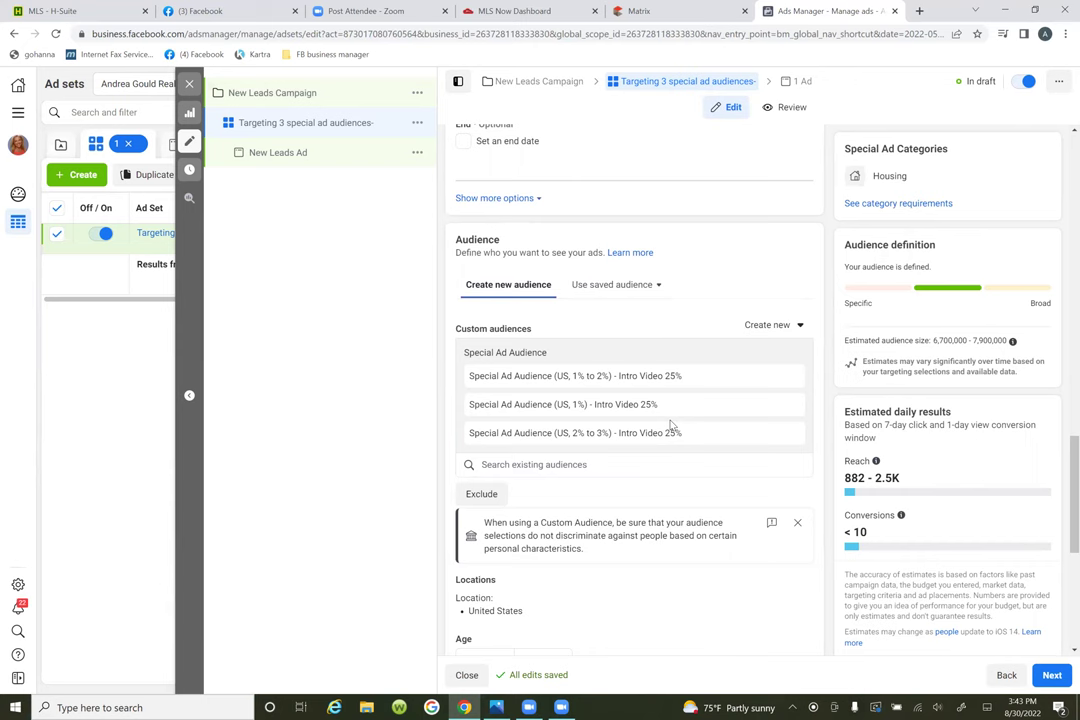
scroll(670, 425, "down", 3)
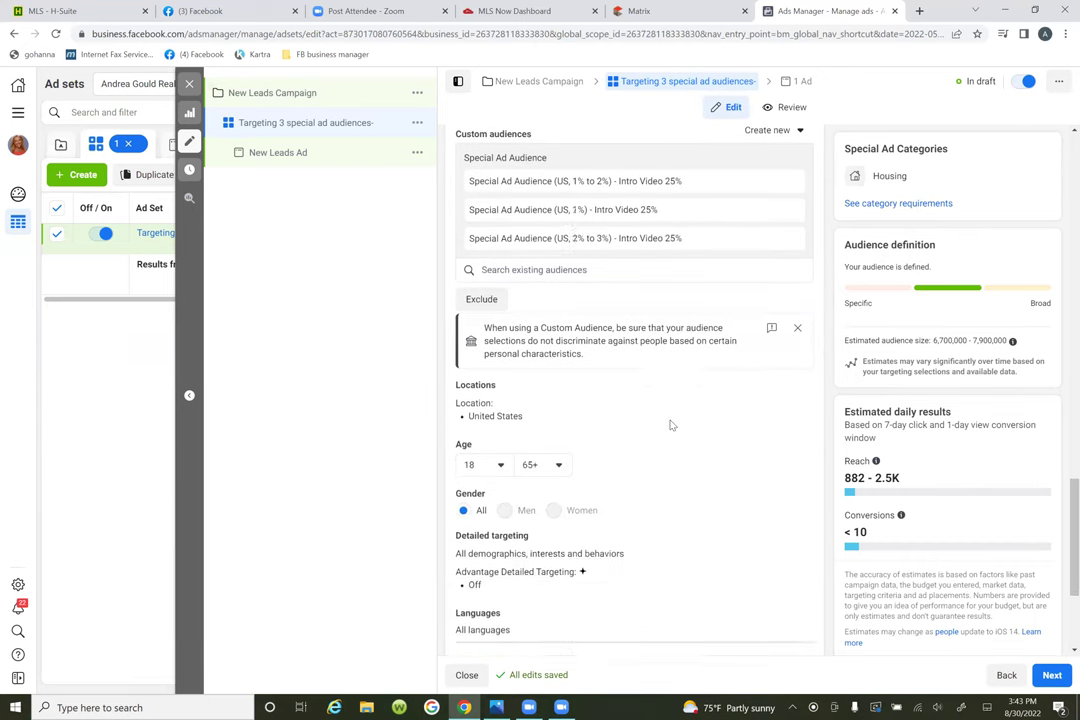
mouse_move(516, 340)
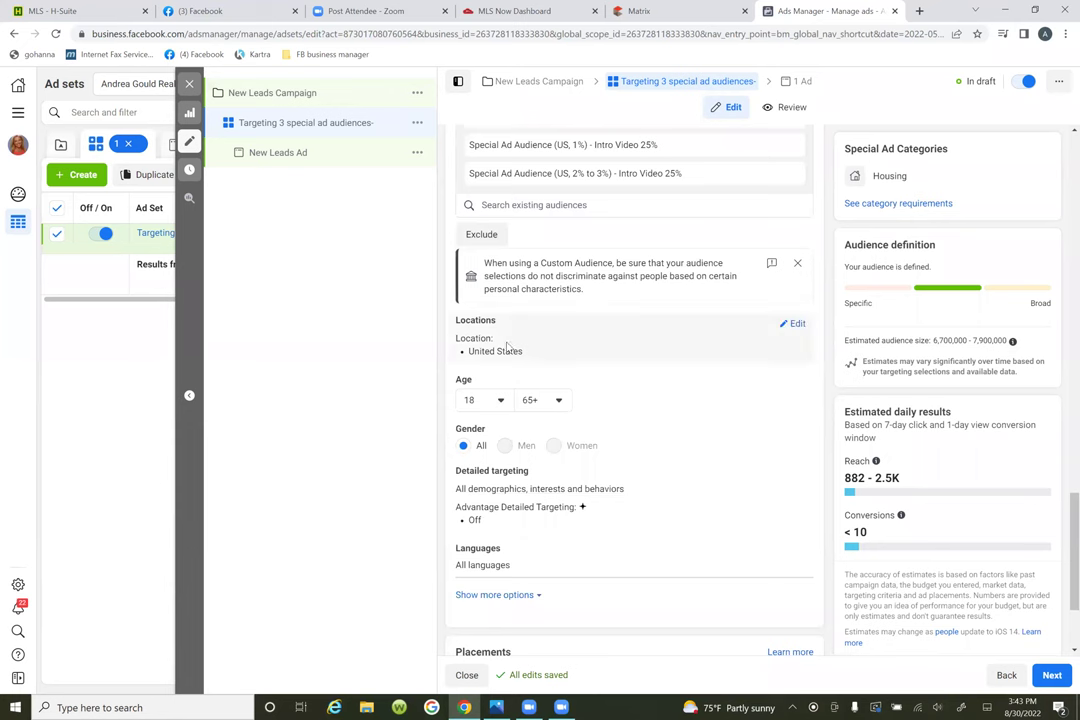
left_click(796, 324)
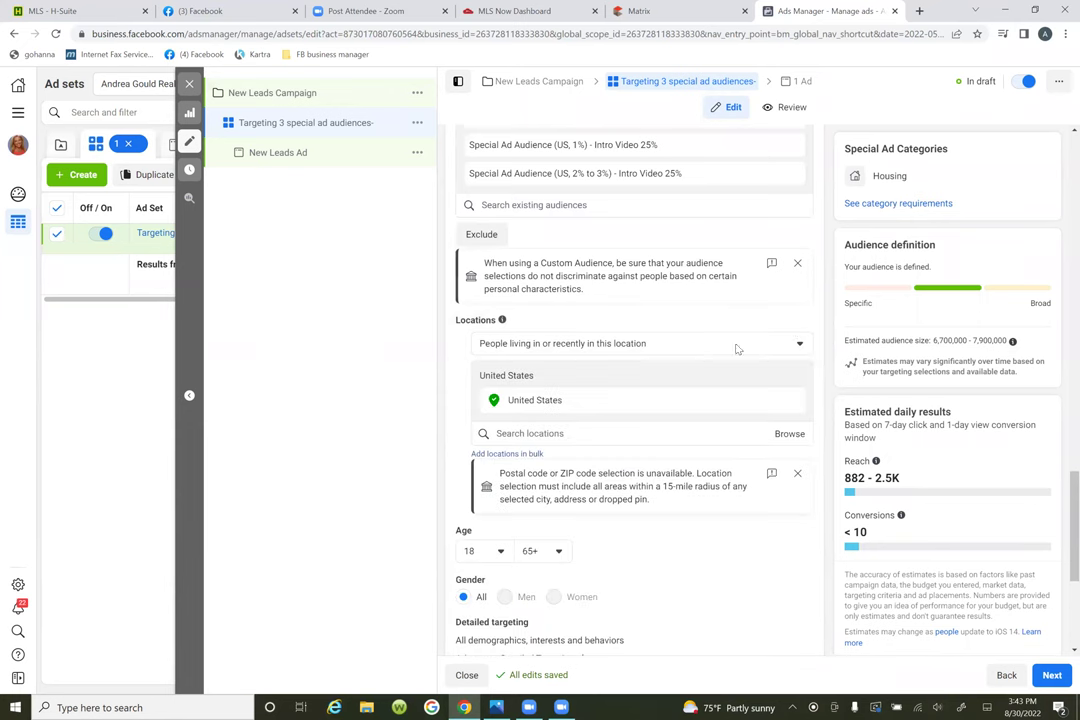
left_click(792, 400)
Step: Place the cursor in the location search box to add a new location
scroll(796, 407, "up", 2)
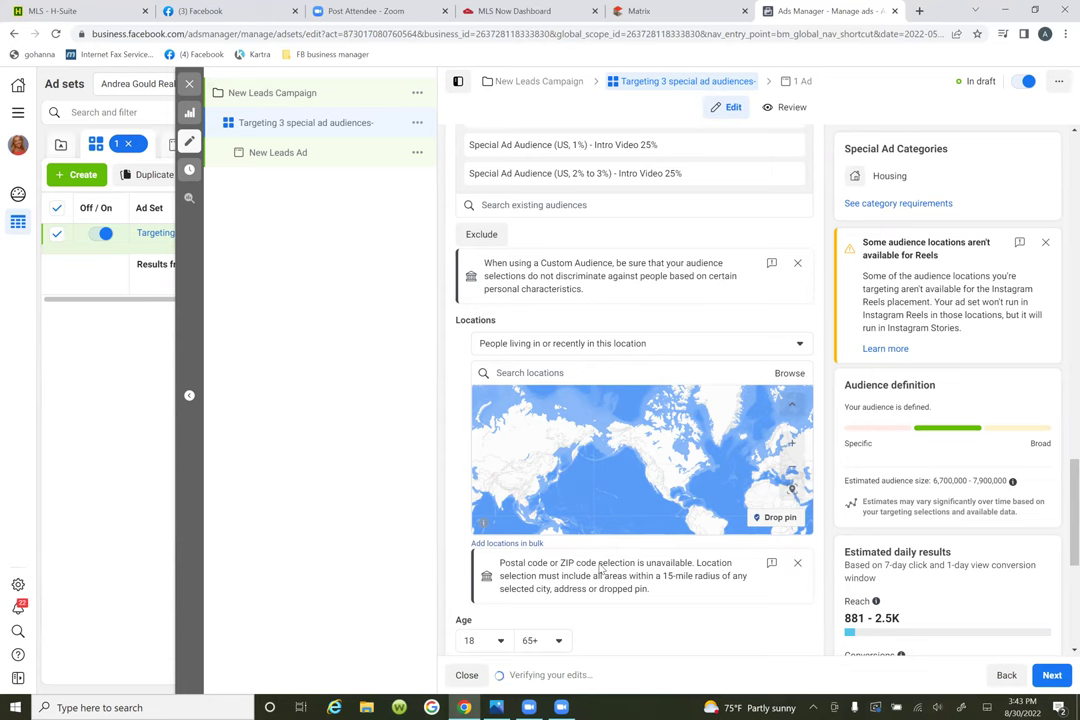
scroll(590, 575, "down", 3)
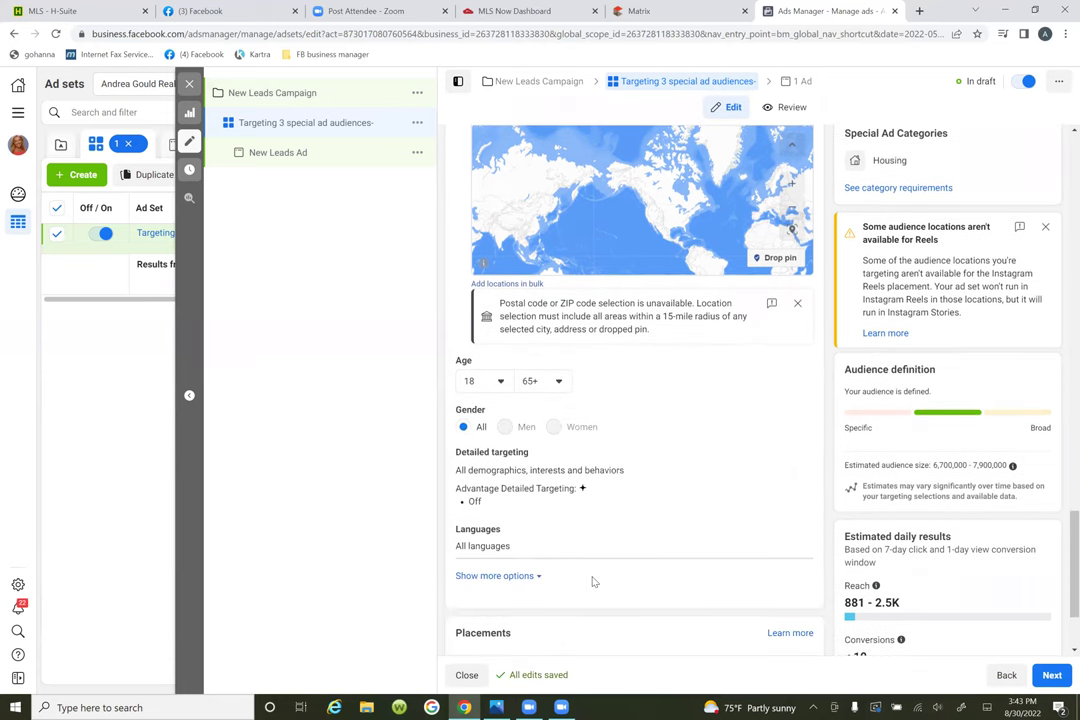
scroll(592, 581, "up", 3)
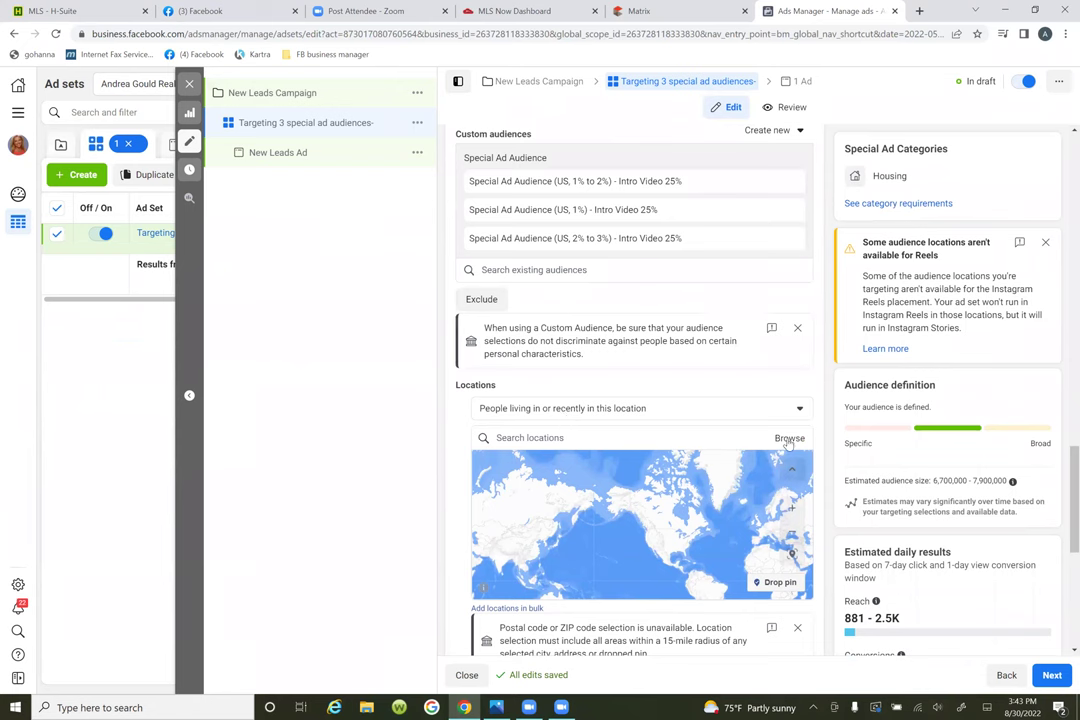
left_click(520, 438)
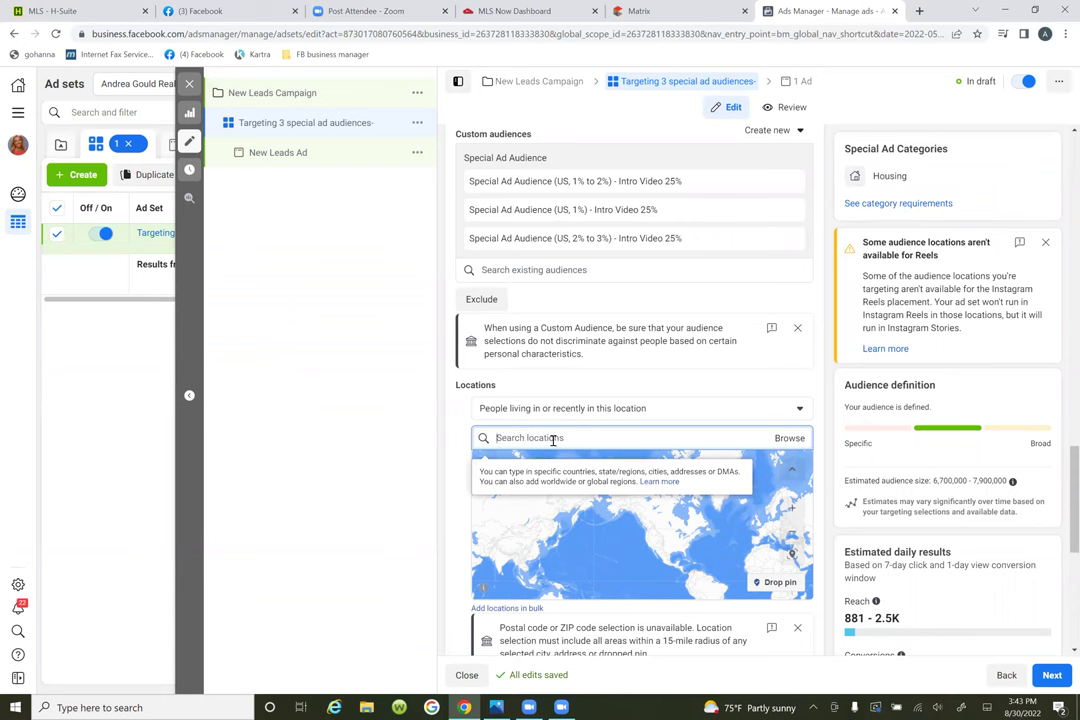
Step: Search locations for 'Macedonia, Ohi', then close the ad set editor
type("Ma")
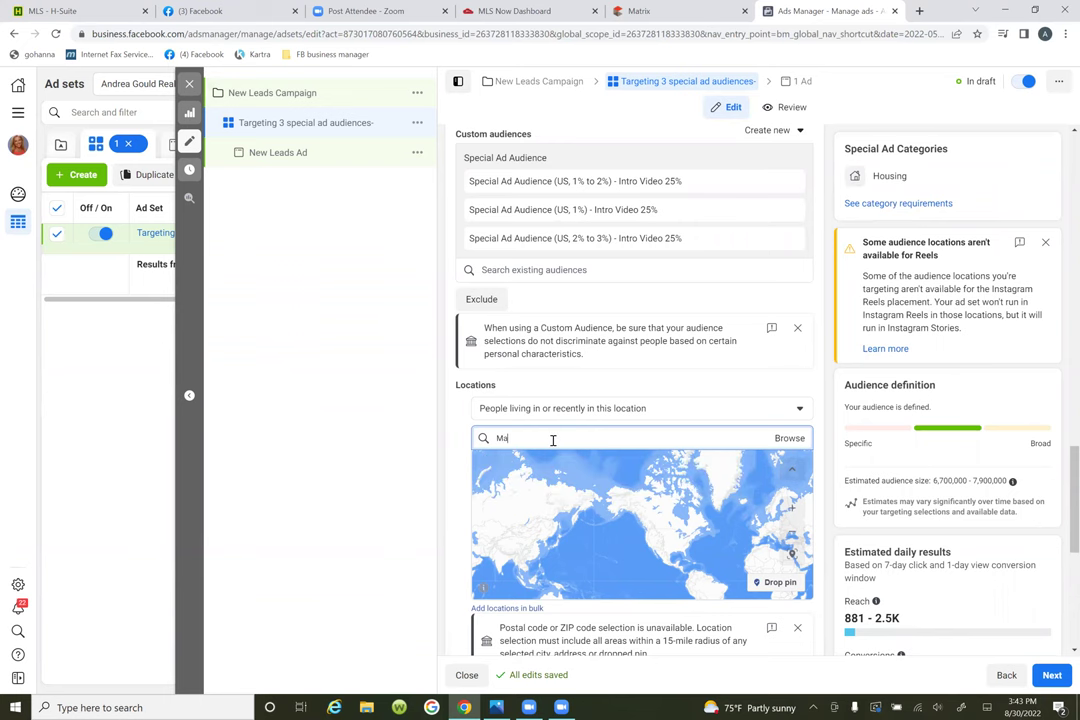
type("cedonia")
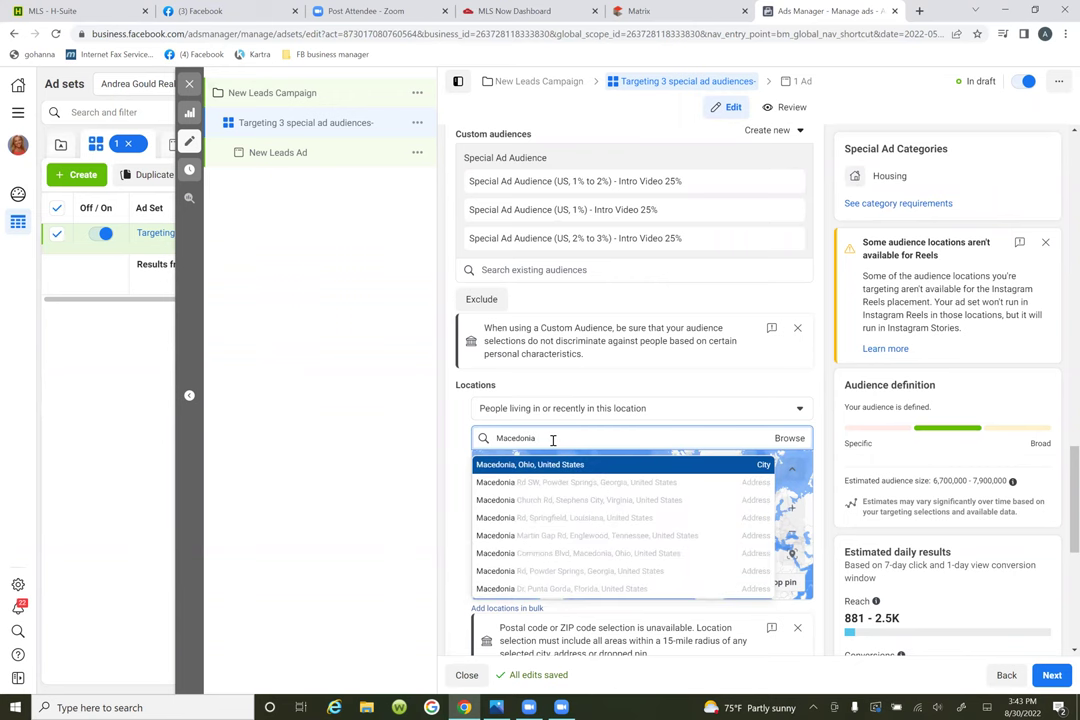
type(", O")
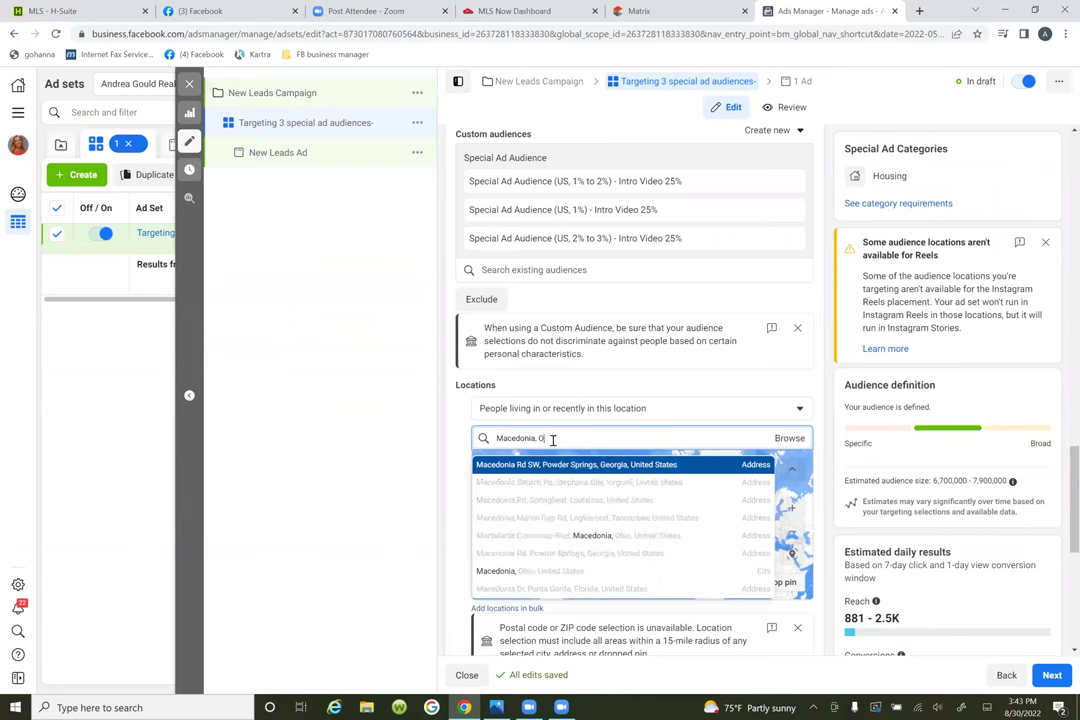
type("hio")
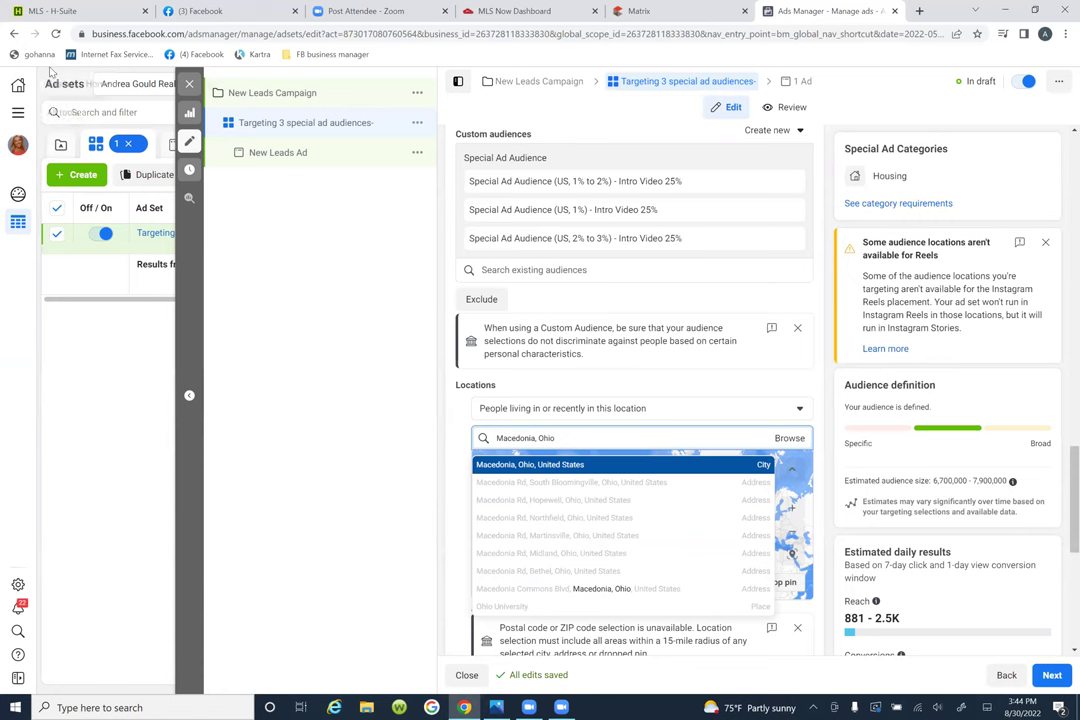
left_click(190, 85)
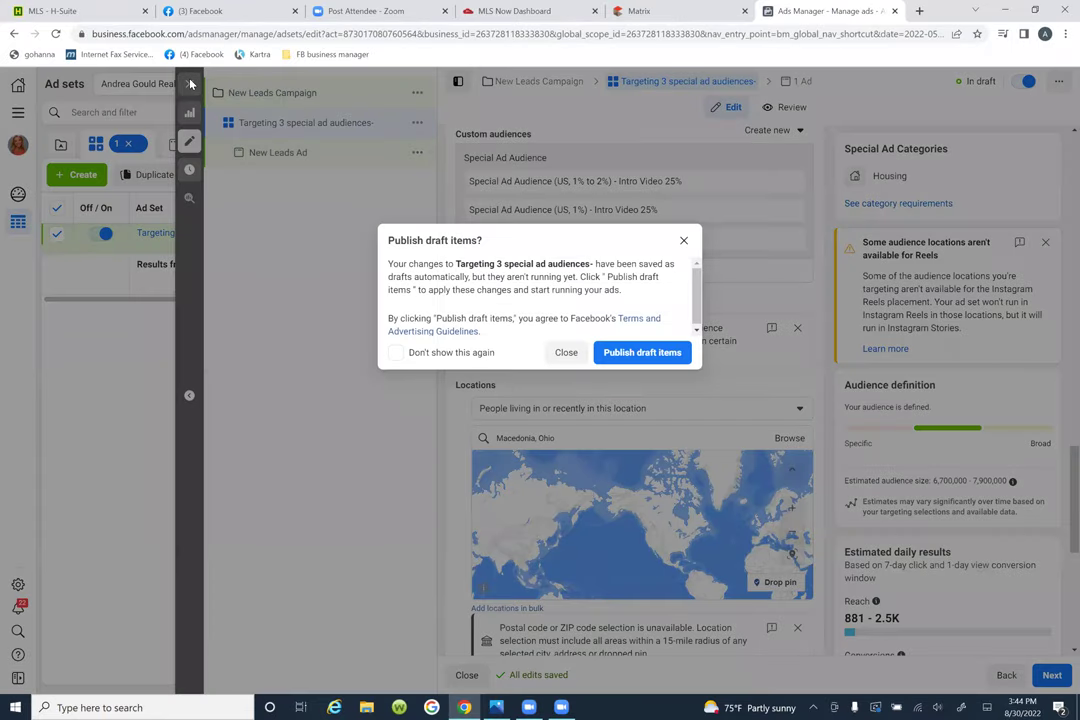
Step: Dismiss the publish prompt without publishing and go to the Campaigns list
left_click(567, 353)
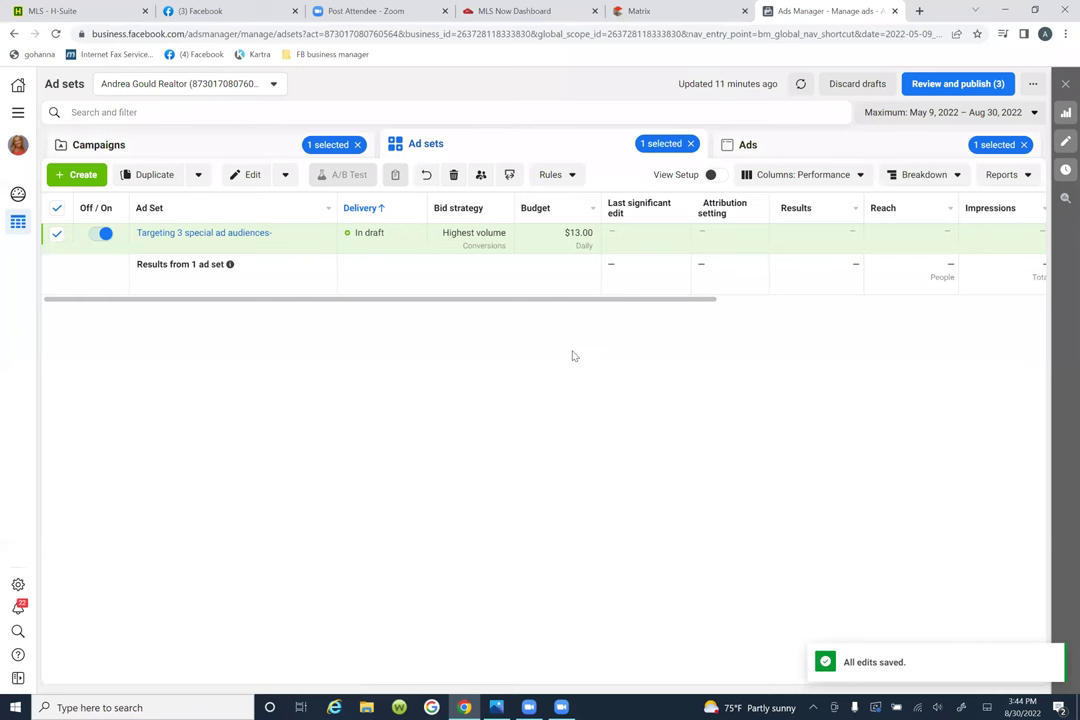
mouse_move(286, 246)
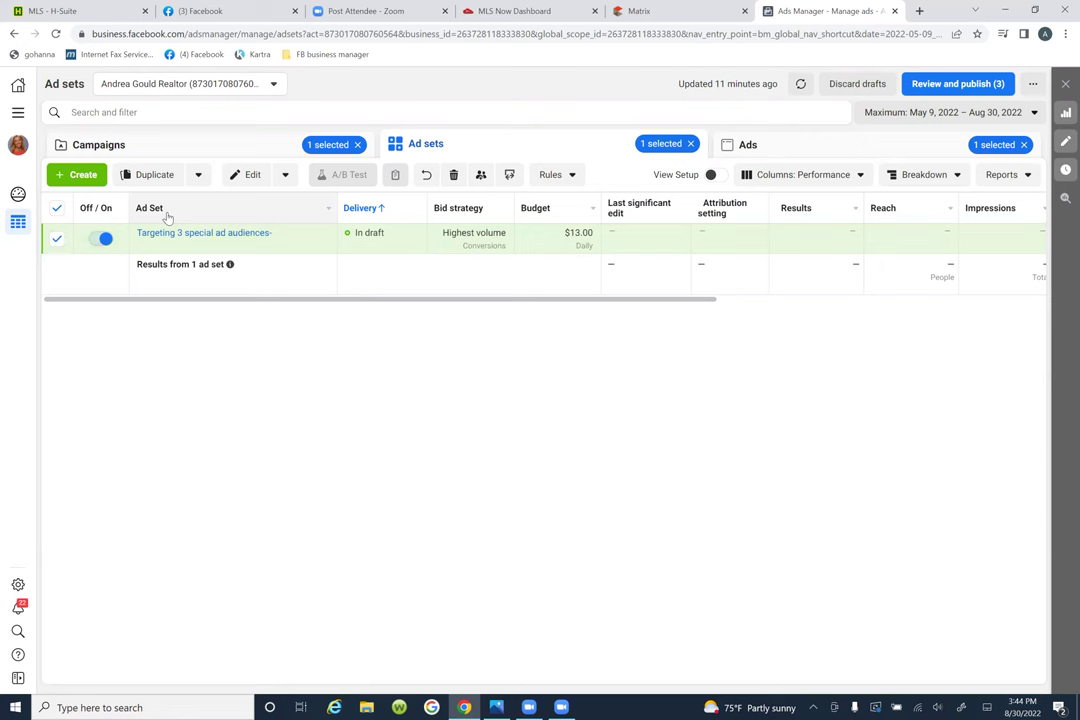
left_click(97, 145)
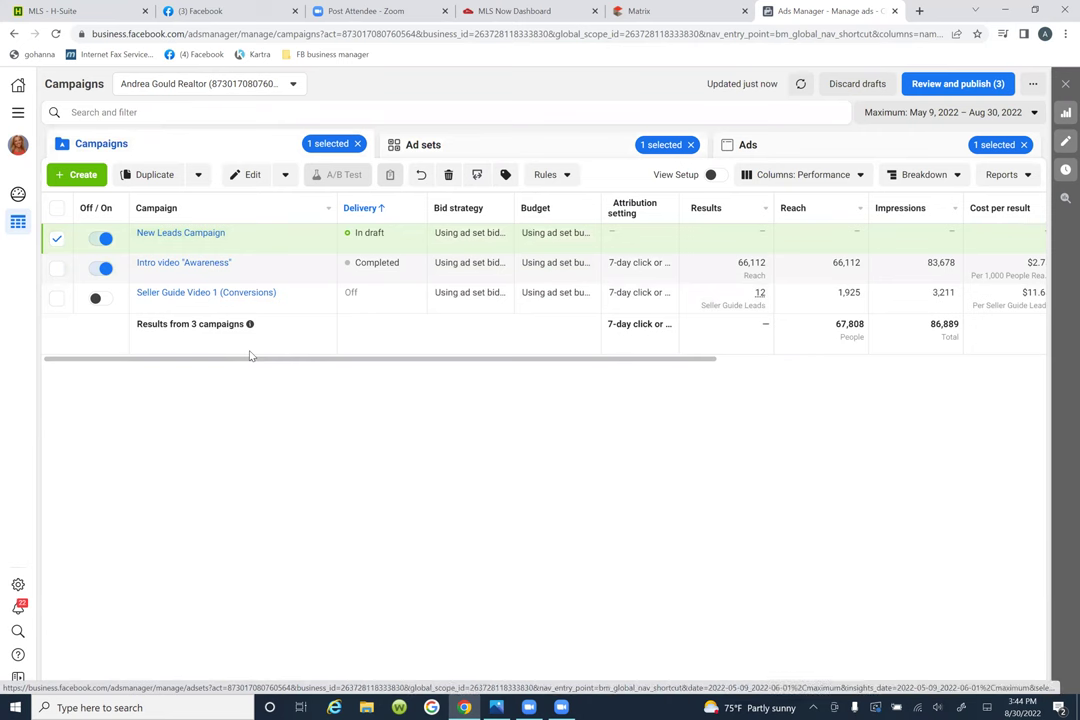
Step: Select Intro video "Awareness" instead of New Leads Campaign and edit its CLE-30 miles-$13/day ad set
mouse_move(245, 268)
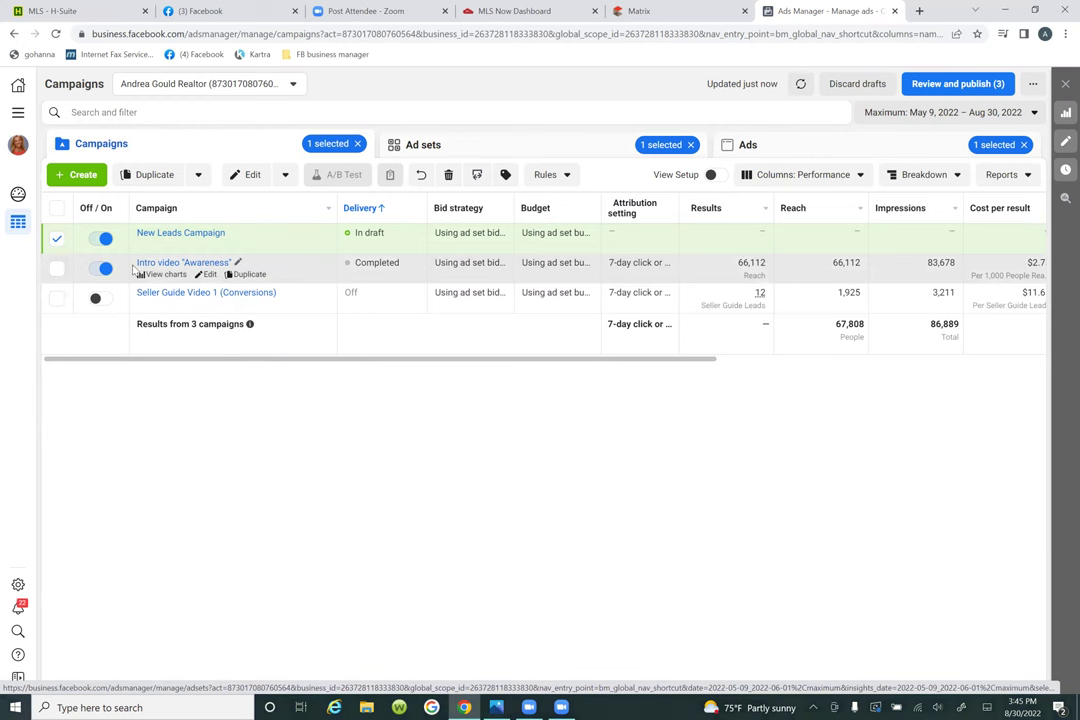
left_click(57, 268)
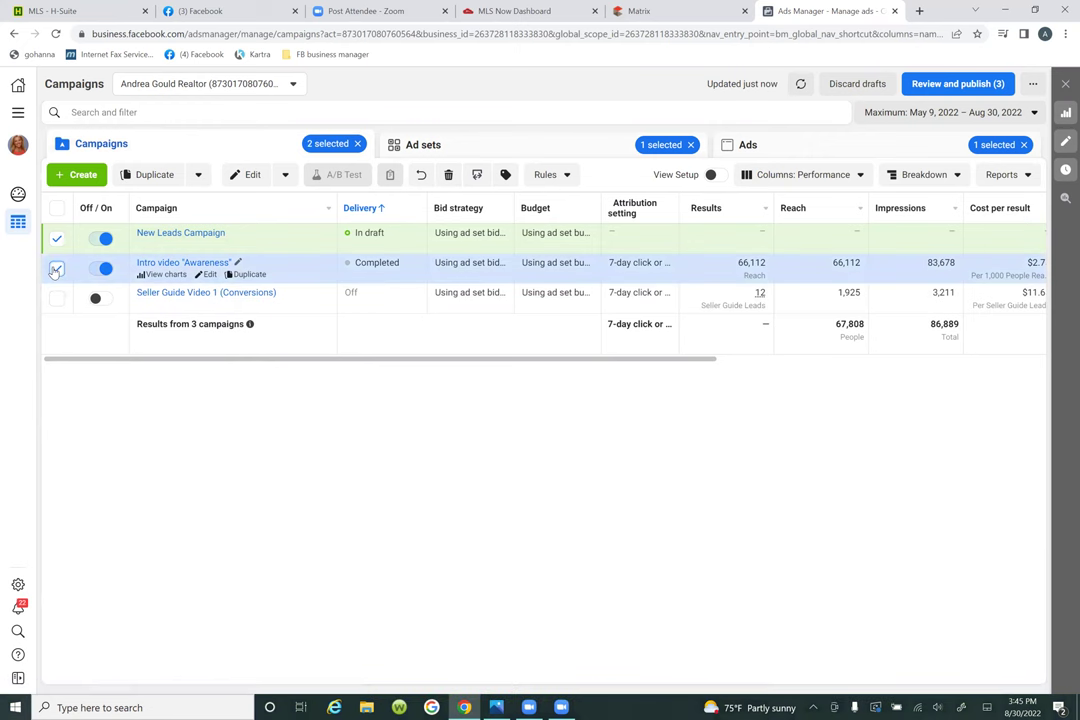
left_click(57, 238)
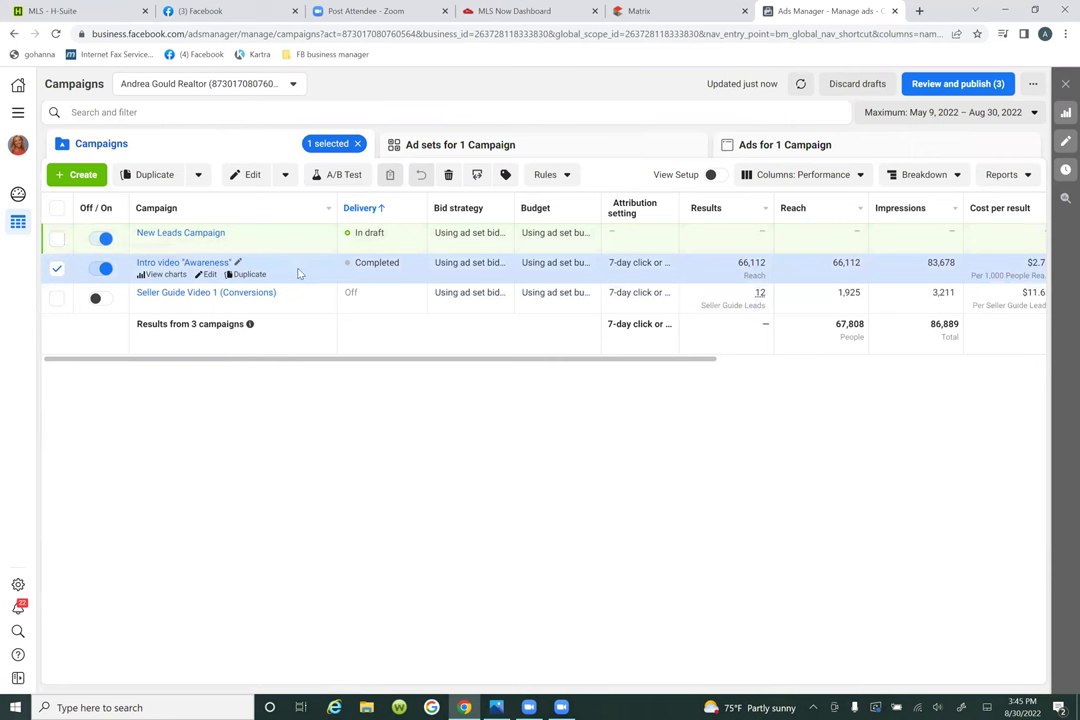
left_click(519, 150)
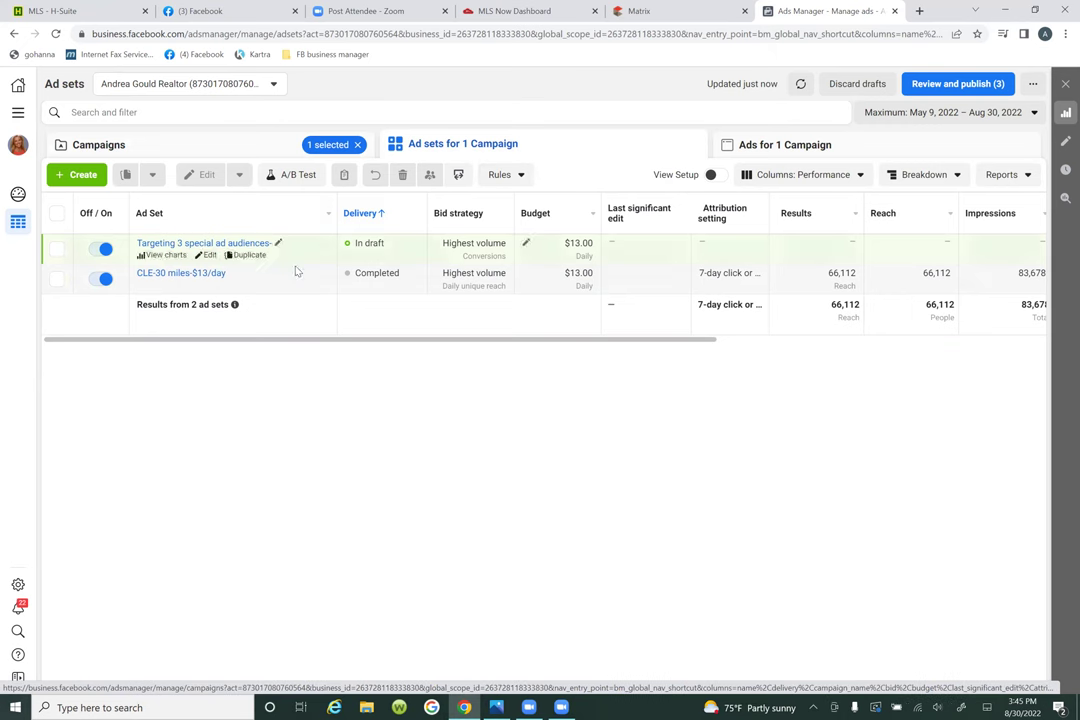
mouse_move(260, 286)
left_click(207, 285)
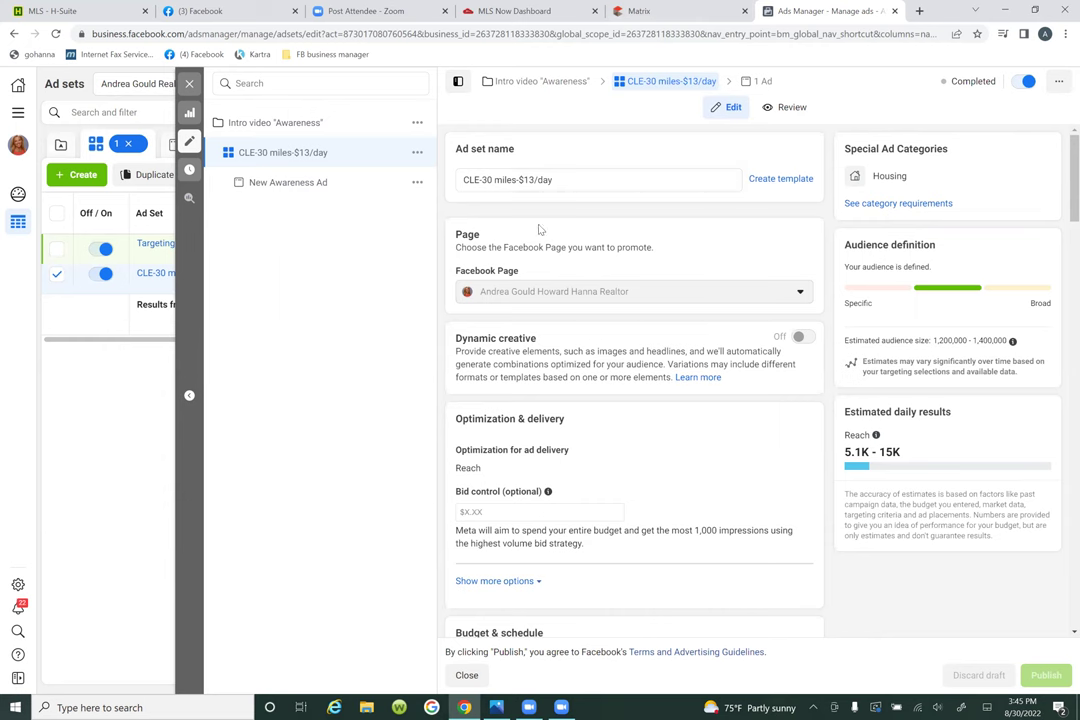
Step: Review the CLE-30 ad set's Cleveland, Ohio +30 mi location, then close its editor
scroll(516, 236, "down", 3)
scroll(516, 236, "down", 4)
scroll(516, 238, "up", 6)
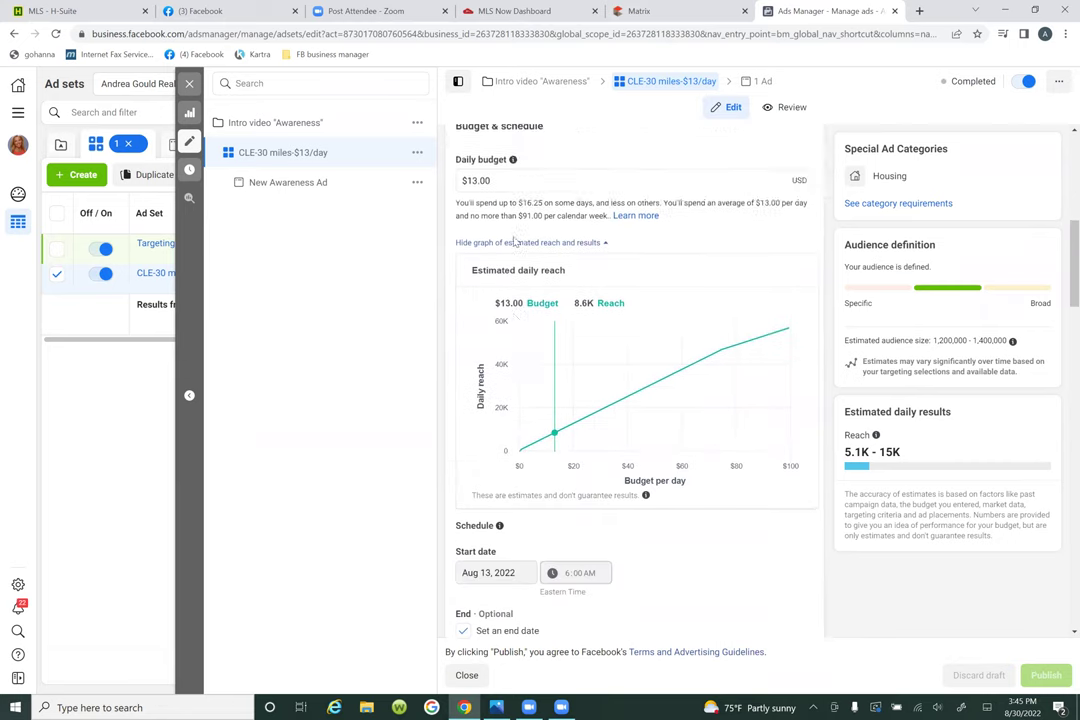
scroll(516, 240, "up", 1)
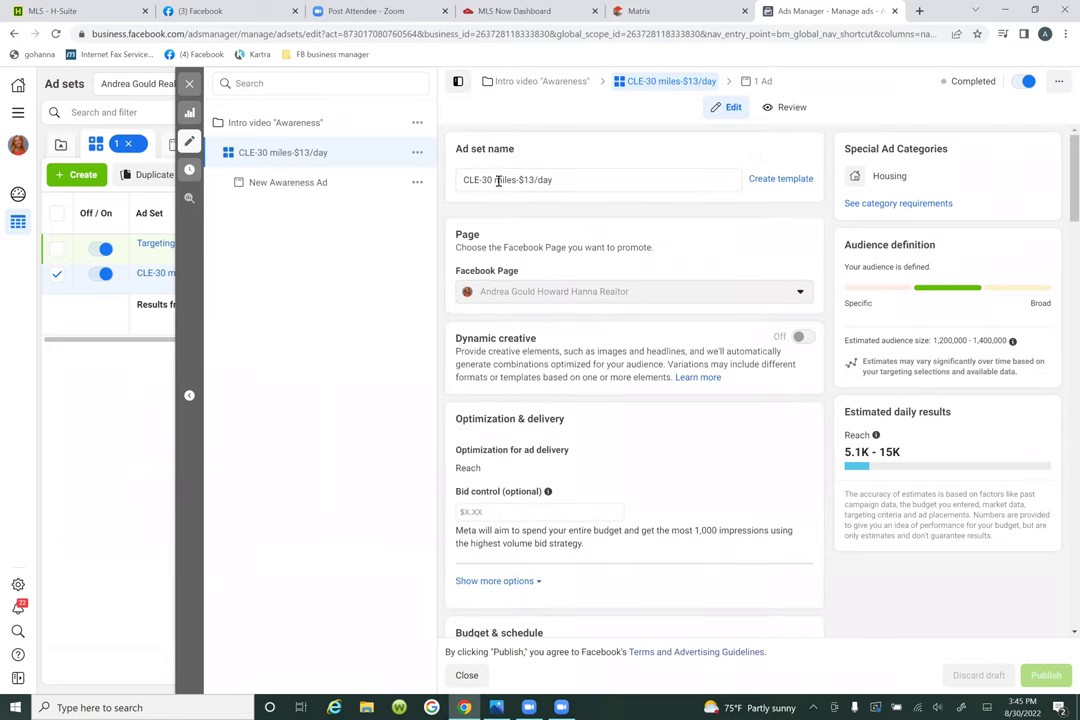
mouse_move(518, 282)
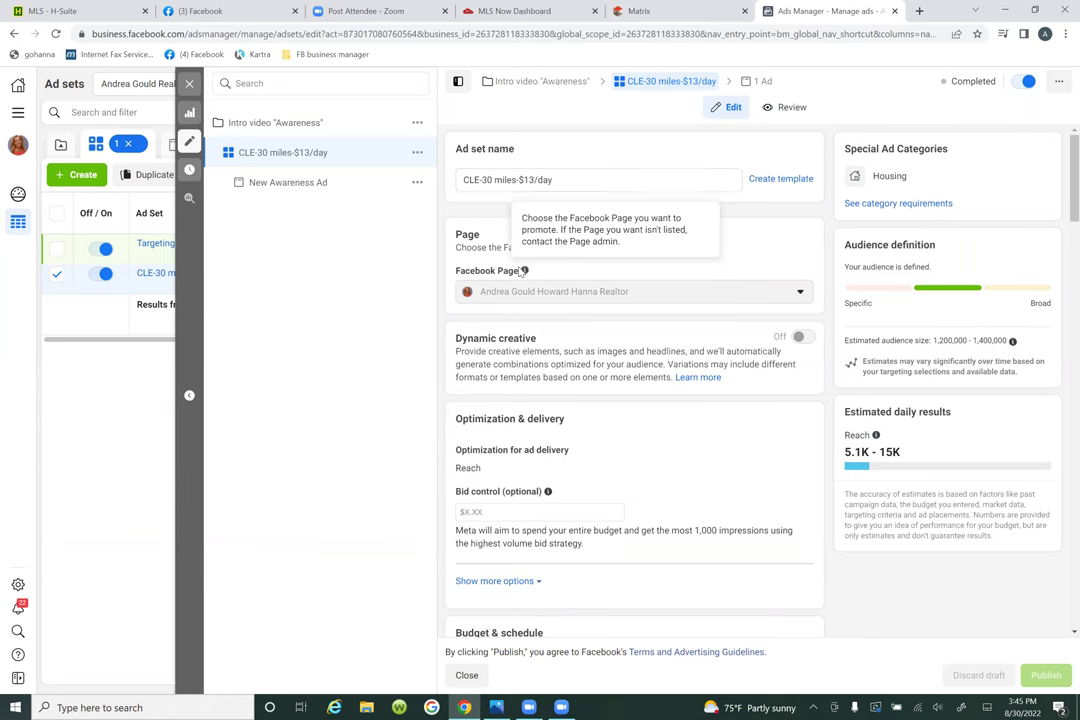
scroll(518, 282, "down", 7)
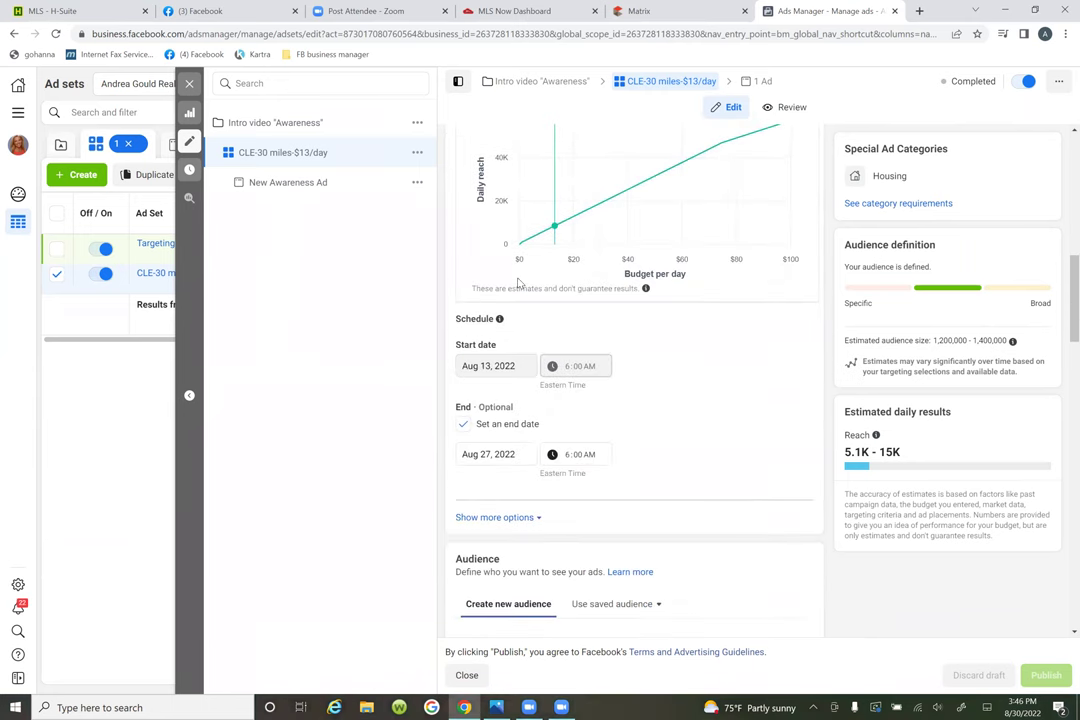
scroll(518, 282, "down", 7)
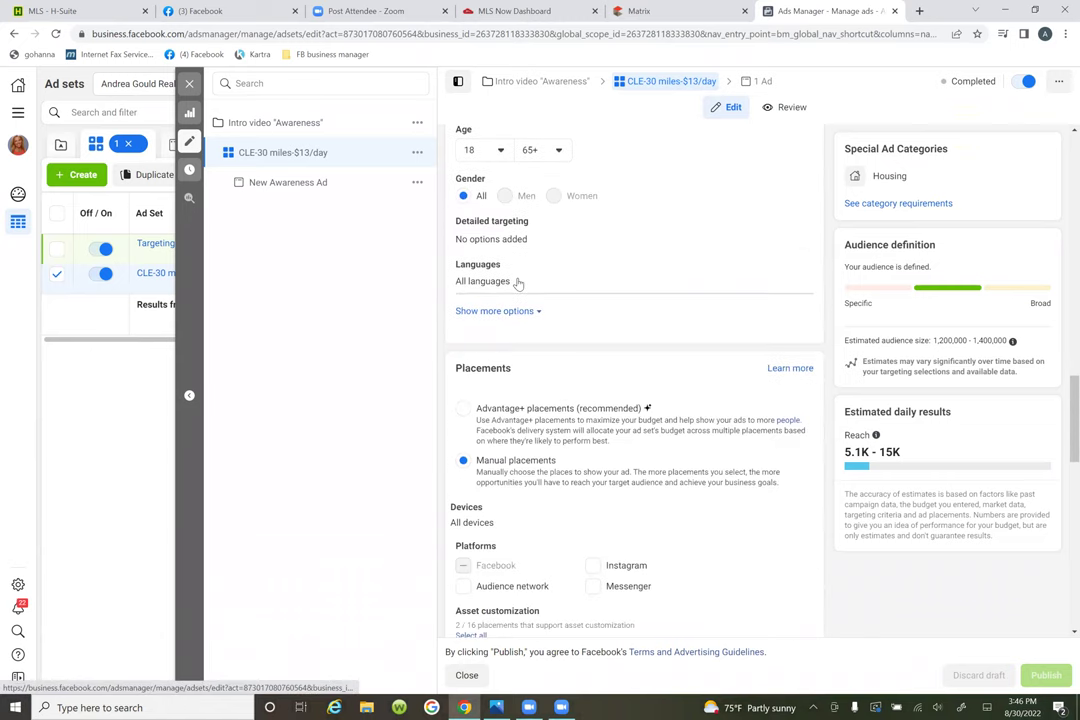
scroll(518, 282, "down", 1)
scroll(518, 283, "up", 2)
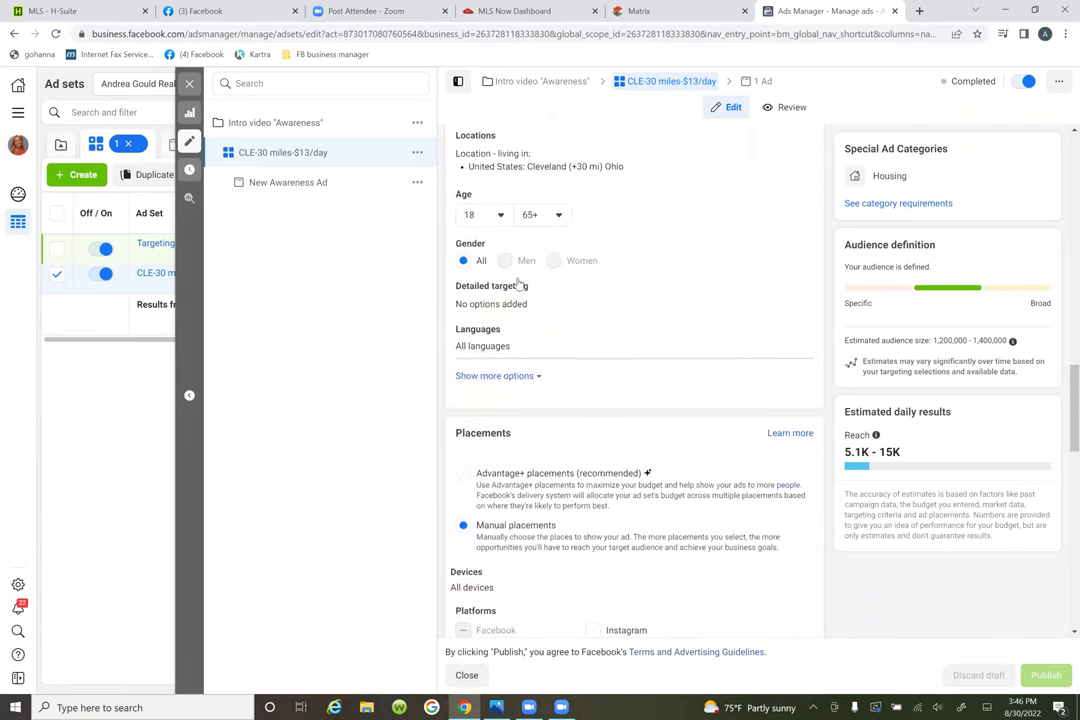
scroll(520, 285, "up", 2)
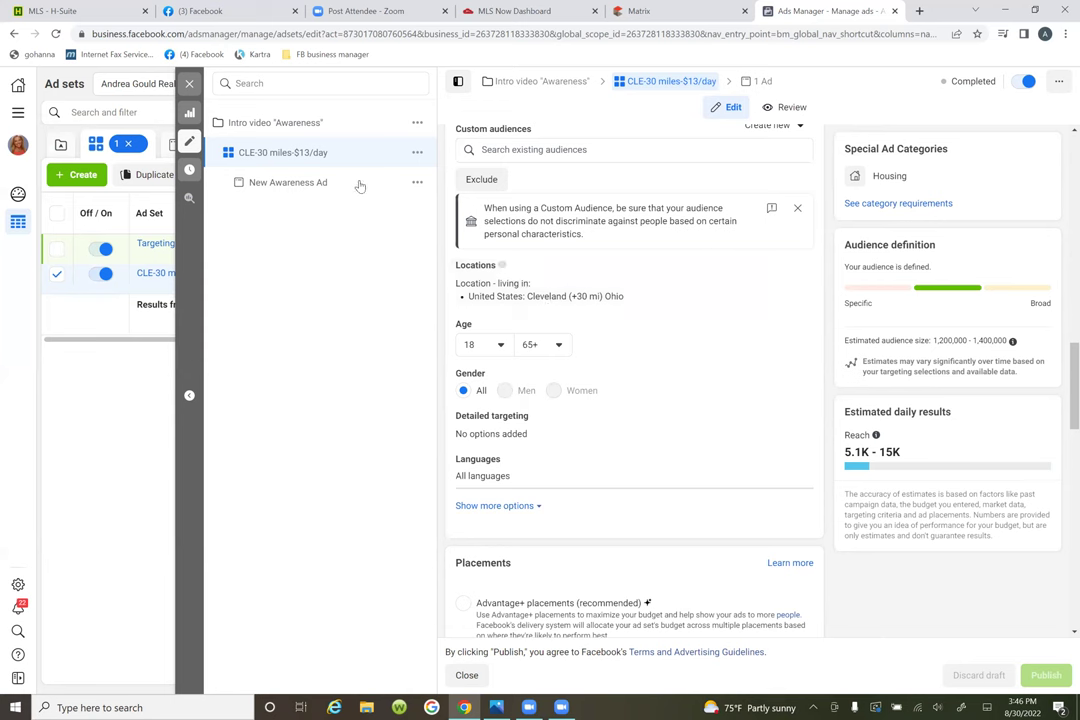
left_click(190, 87)
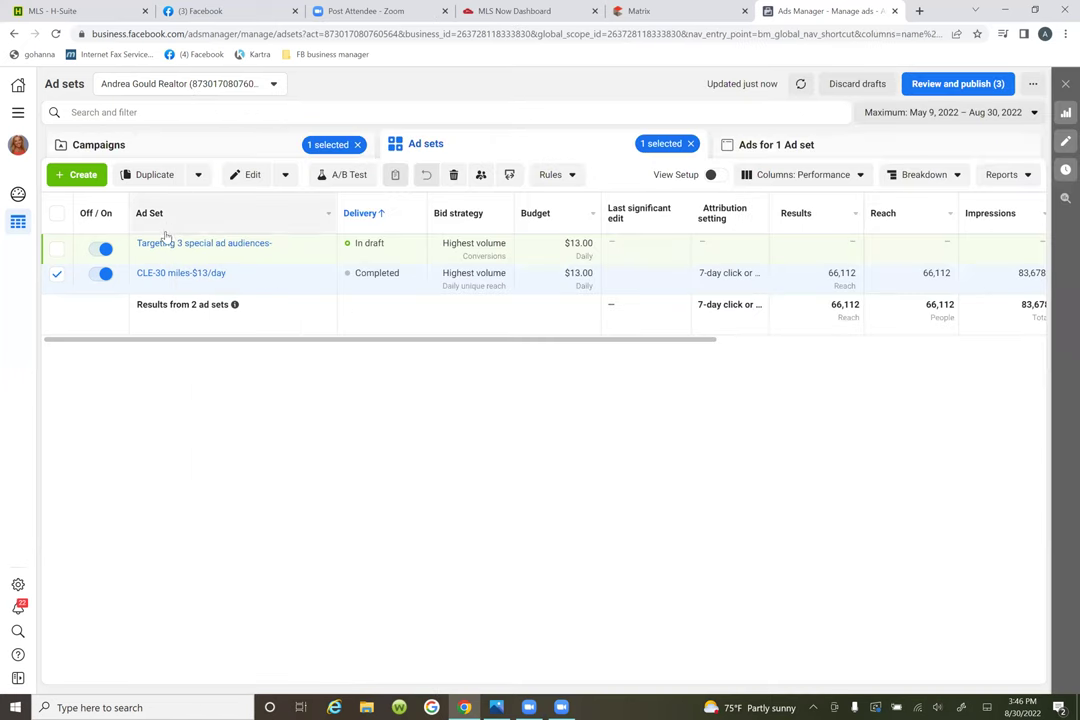
Step: Swap the CLE-30 selection for the Targeting 3 special ad audiences- ad set and edit it
left_click(56, 276)
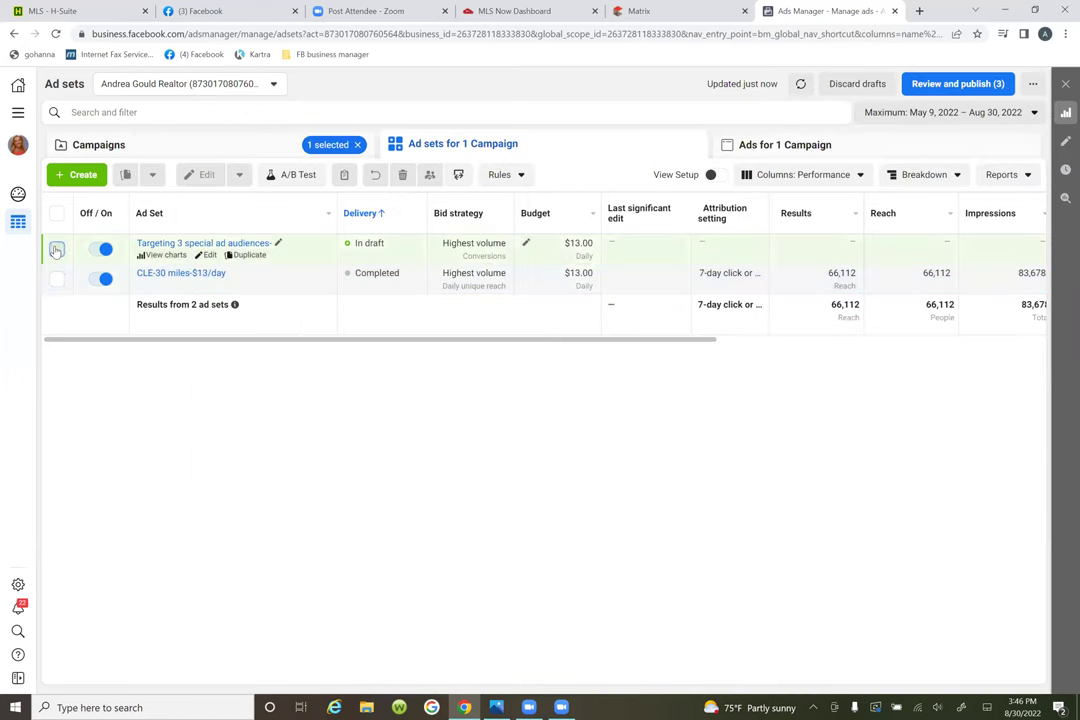
left_click(56, 249)
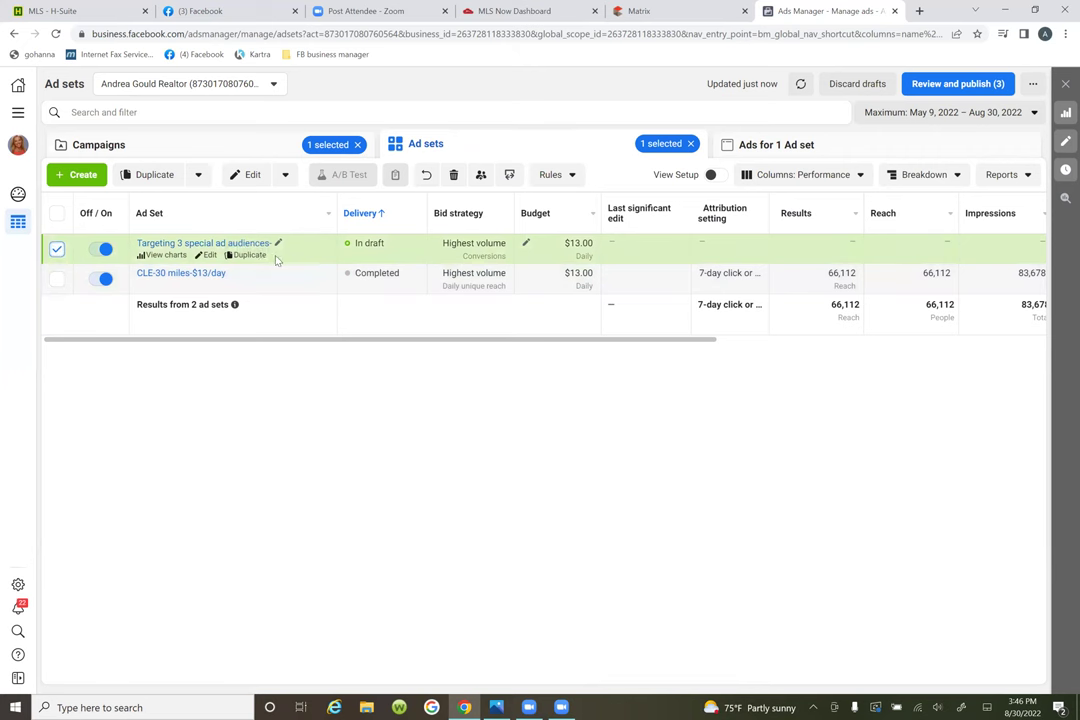
left_click(210, 256)
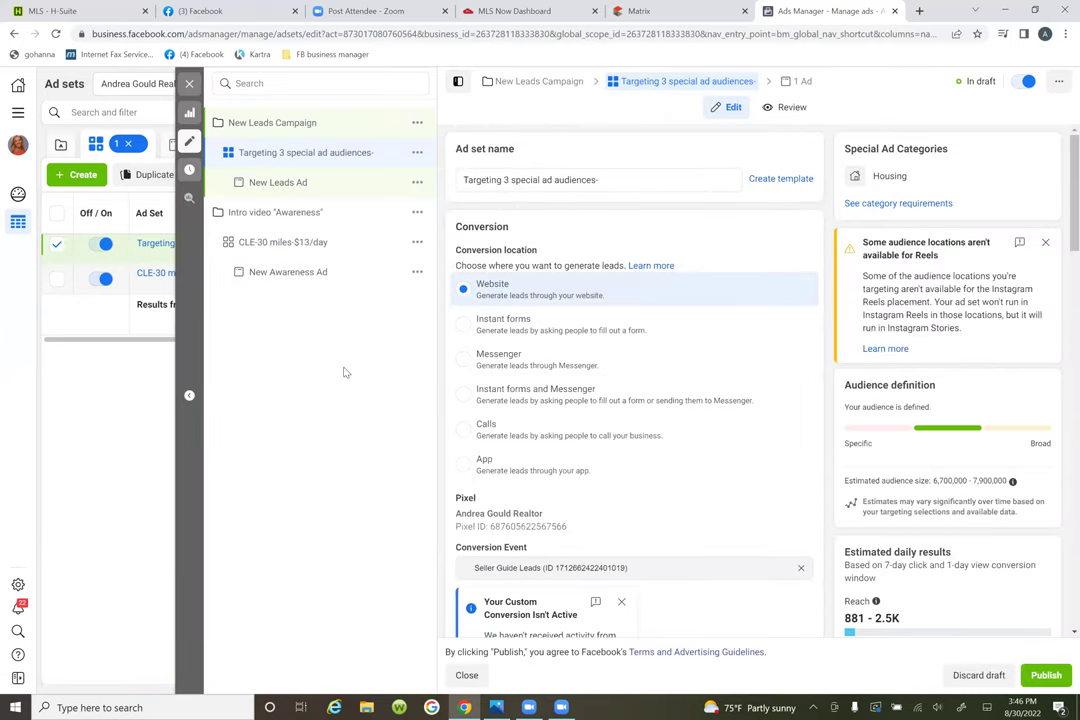
Step: Review the Audience section: three Intro Video 25% Special Ad Audiences, all locations
scroll(697, 398, "down", 6)
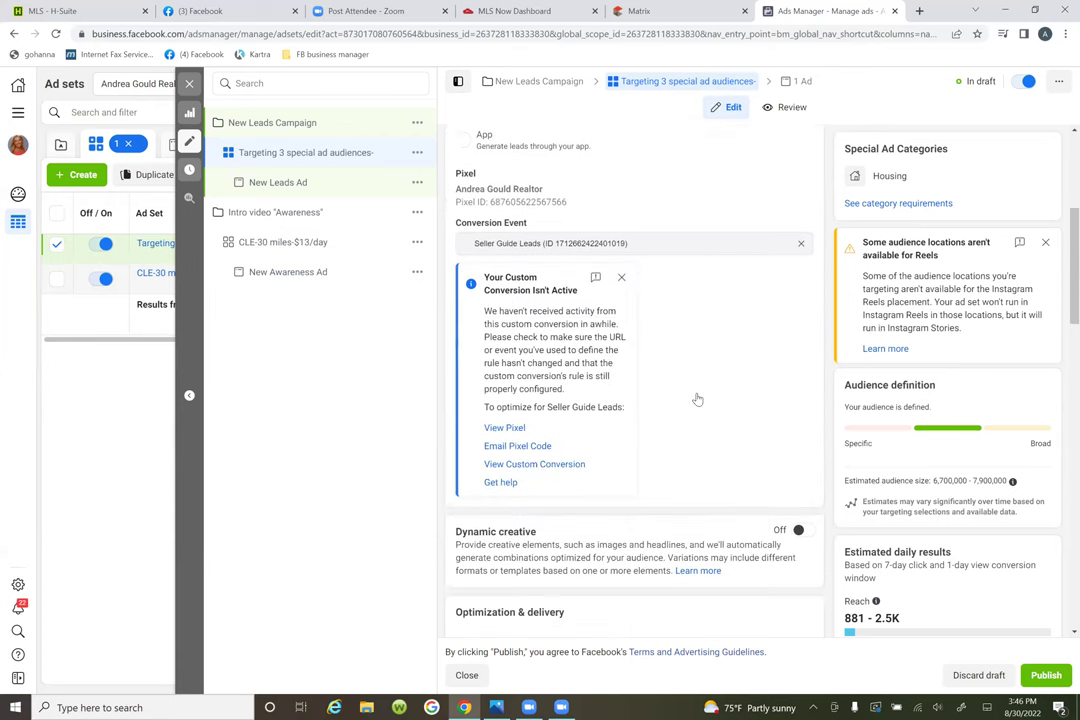
scroll(697, 398, "down", 5)
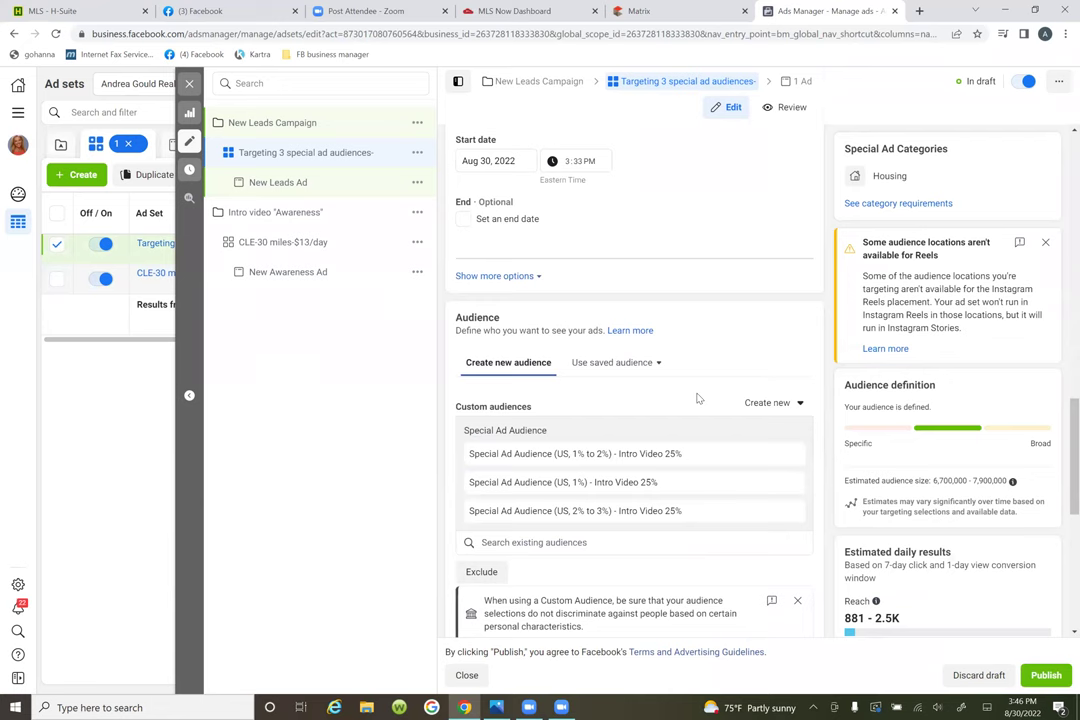
scroll(697, 398, "down", 5)
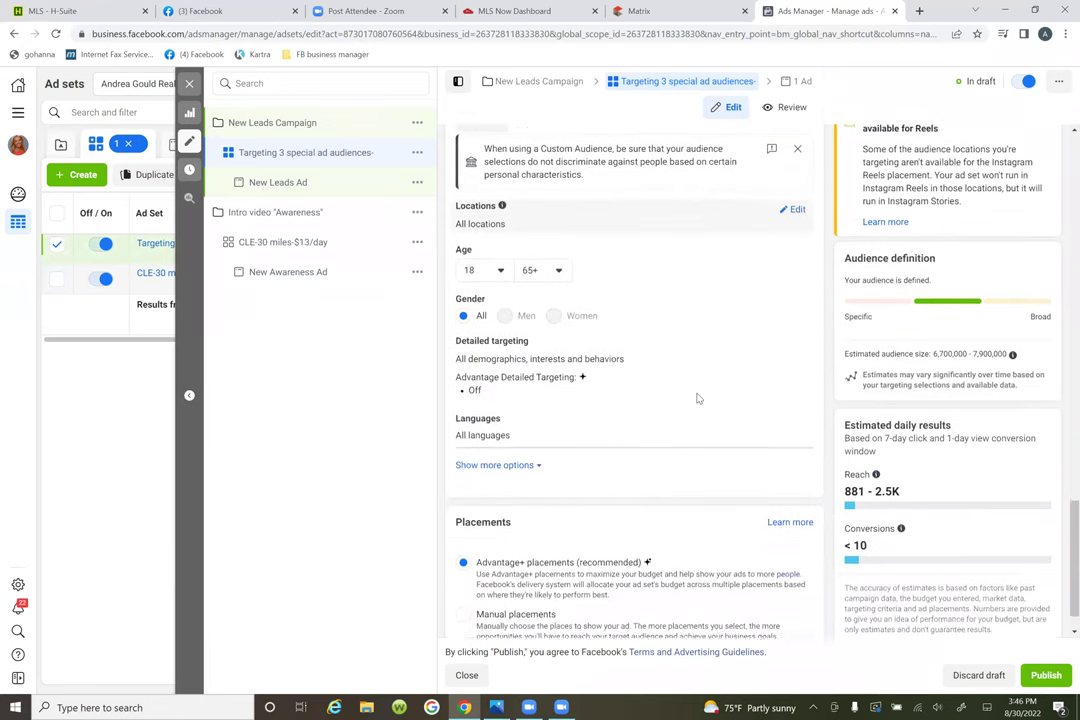
scroll(697, 398, "down", 1)
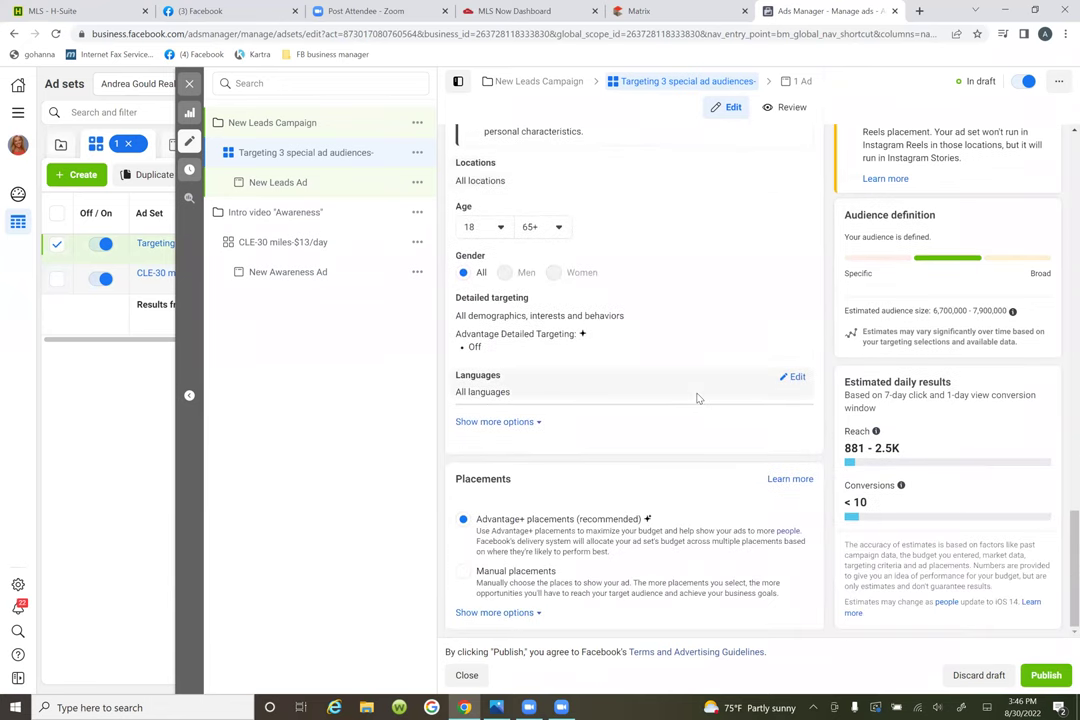
scroll(697, 398, "up", 5)
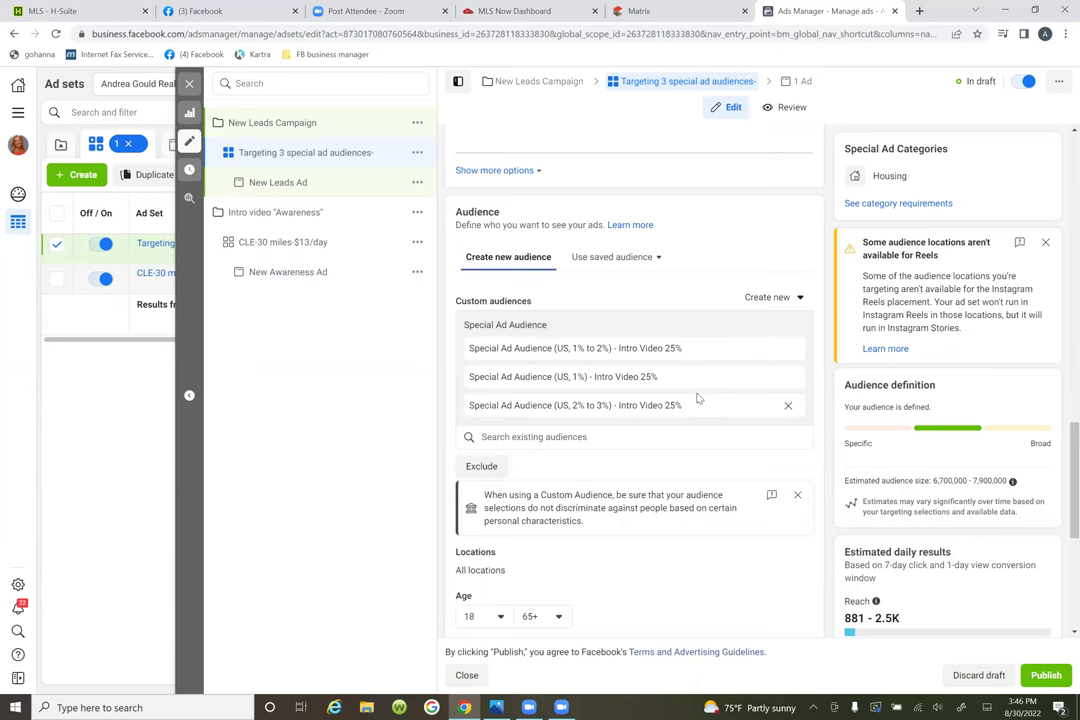
scroll(697, 398, "down", 5)
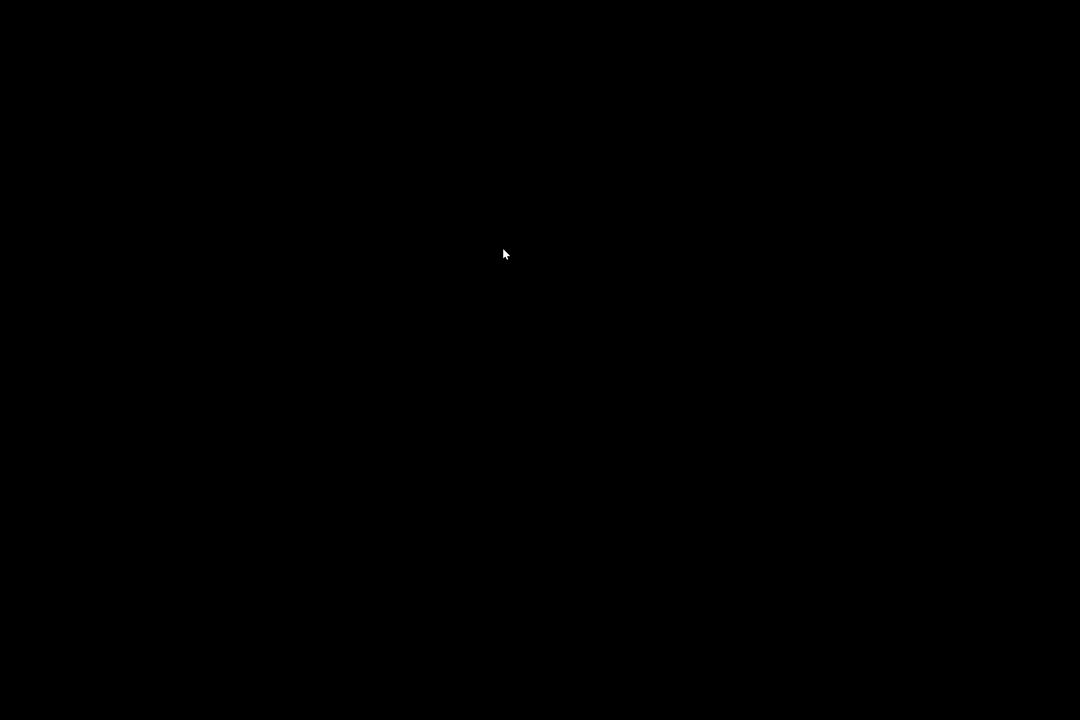
Step: Open the Locations editor and keep targeting set to People living in this location
left_click(504, 251)
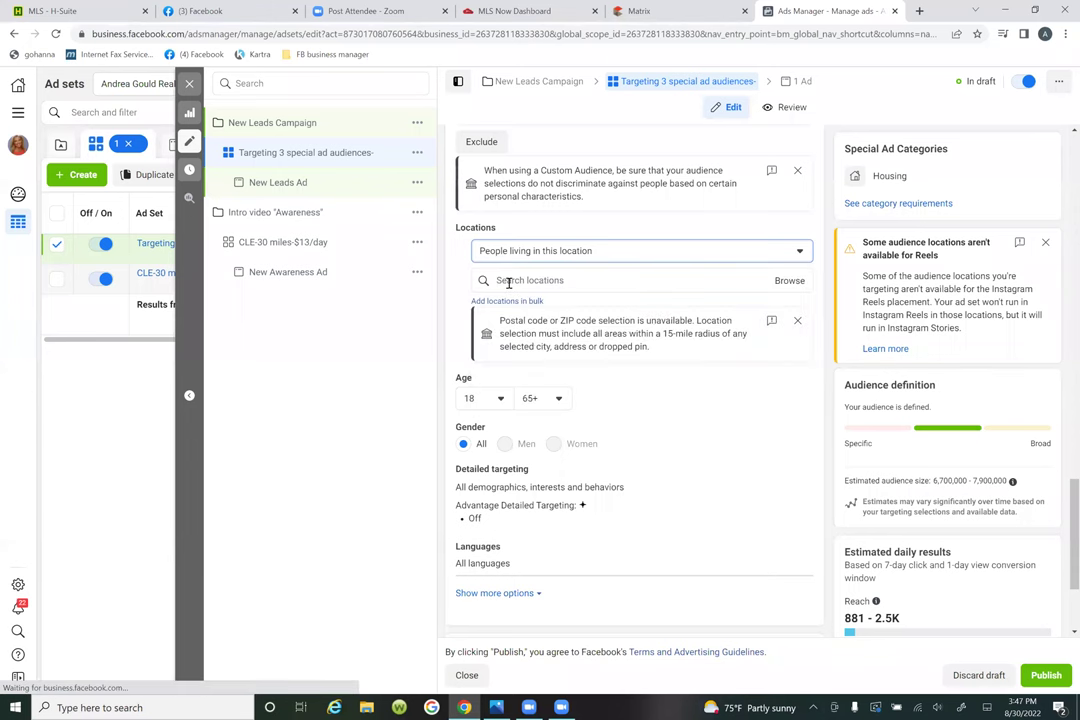
left_click(509, 282)
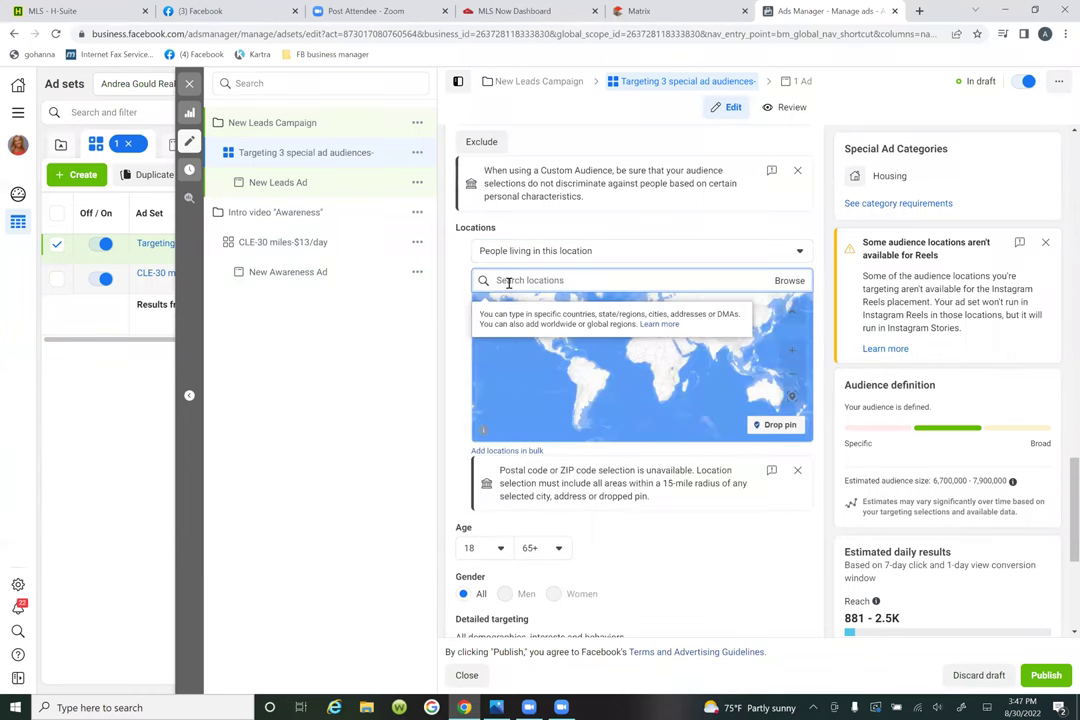
left_click(789, 281)
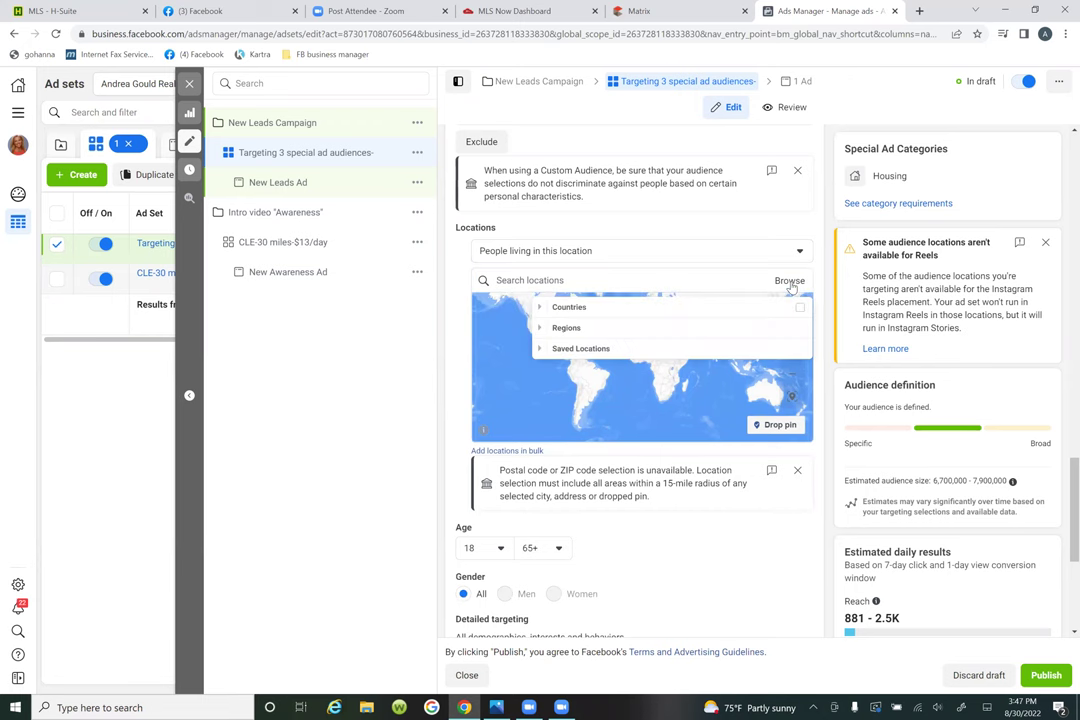
left_click(688, 282)
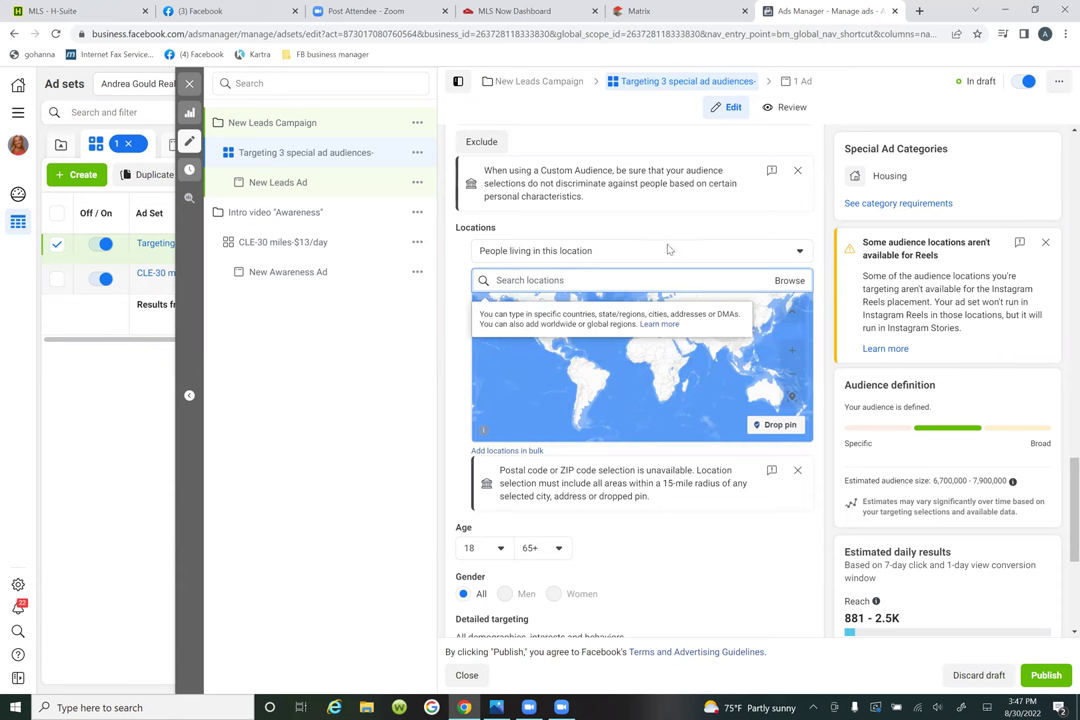
left_click(668, 250)
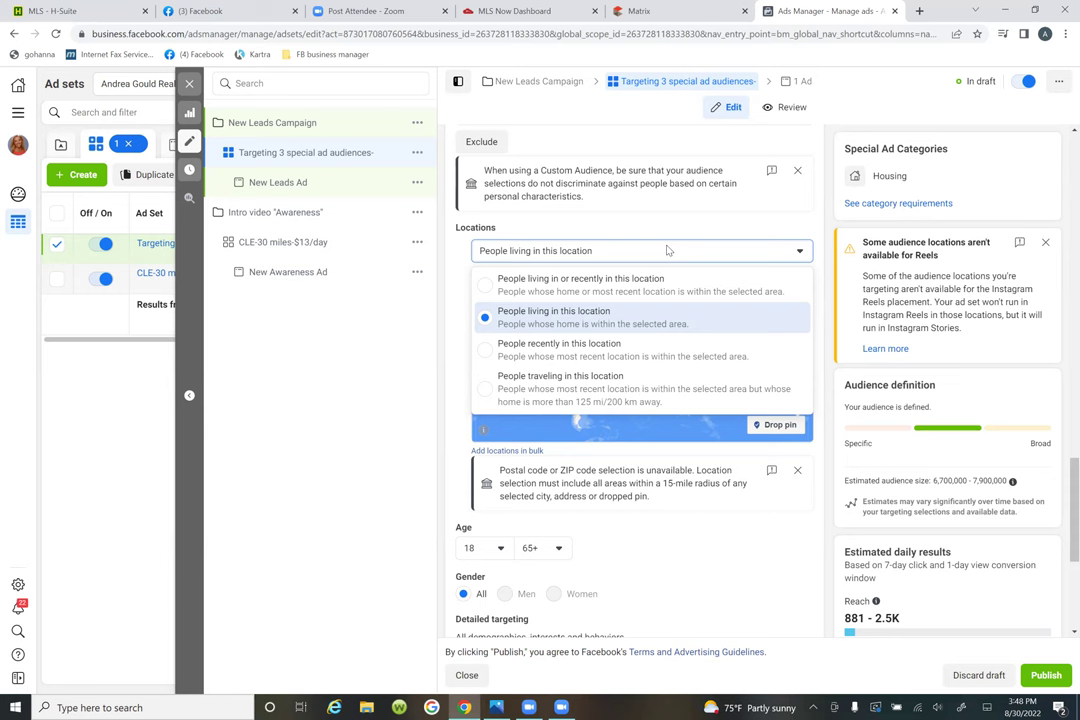
left_click(631, 327)
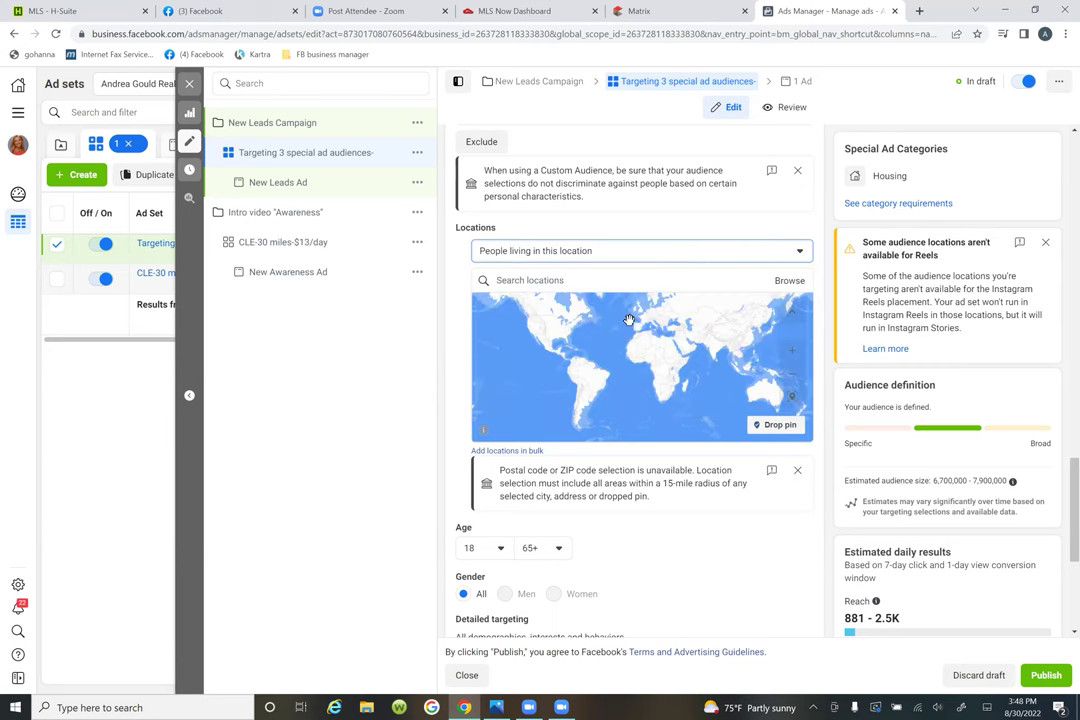
Step: Search 'CLEVEland' and add Cleveland, Ohio as the ad set's location
left_click(511, 282)
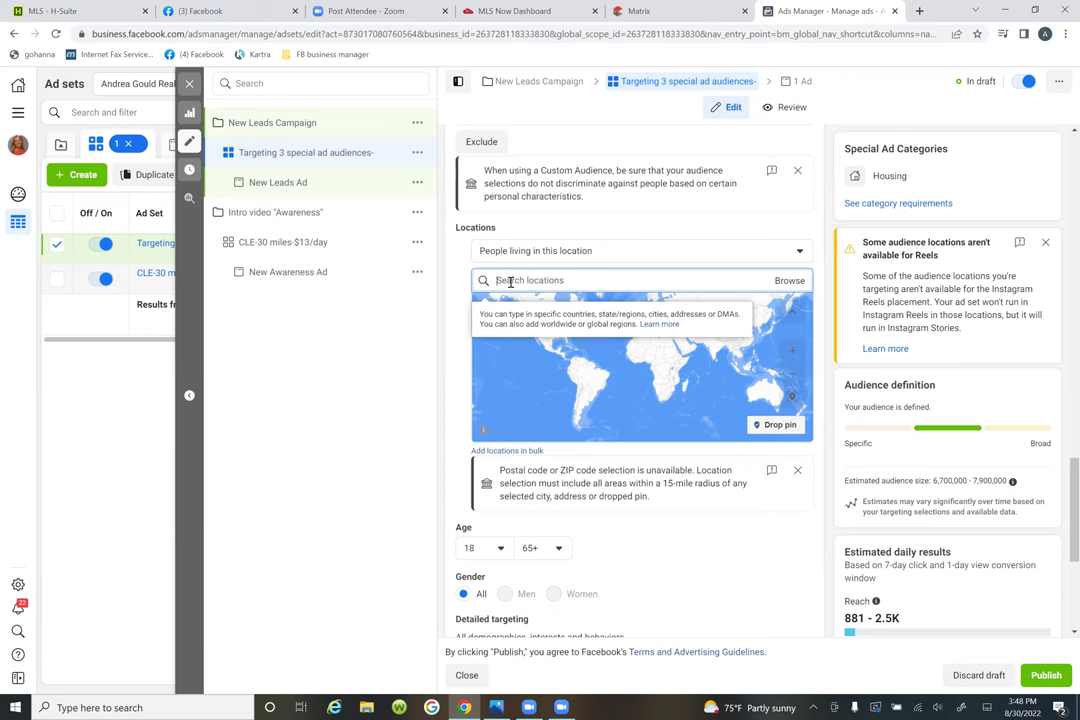
type("CLE")
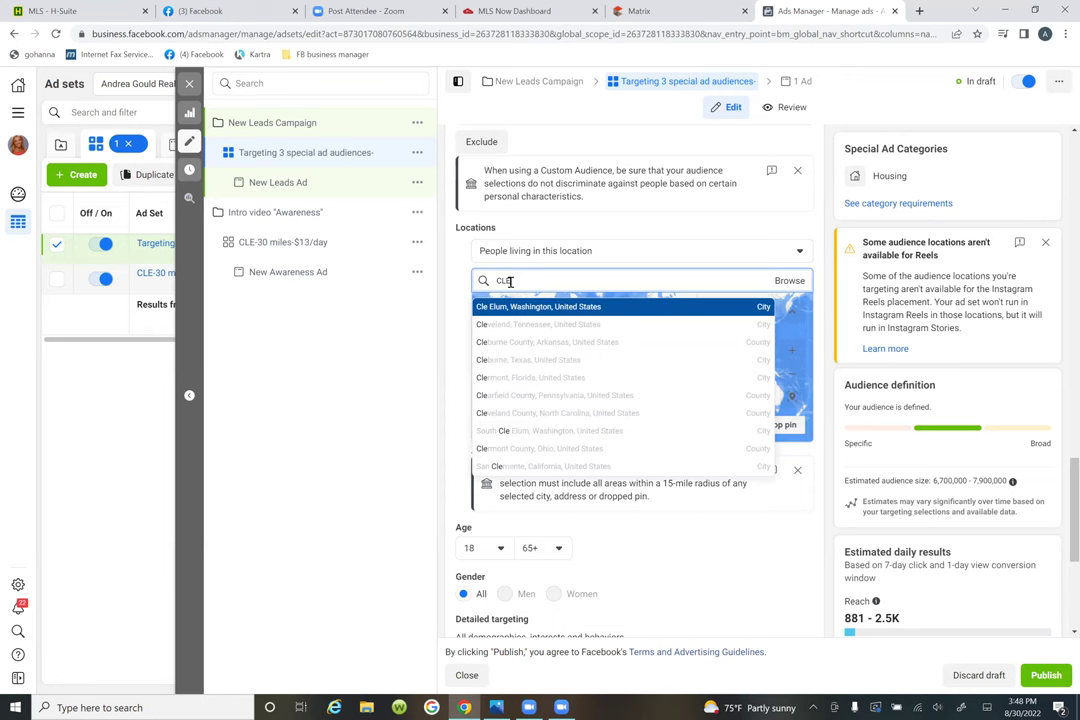
type("VE")
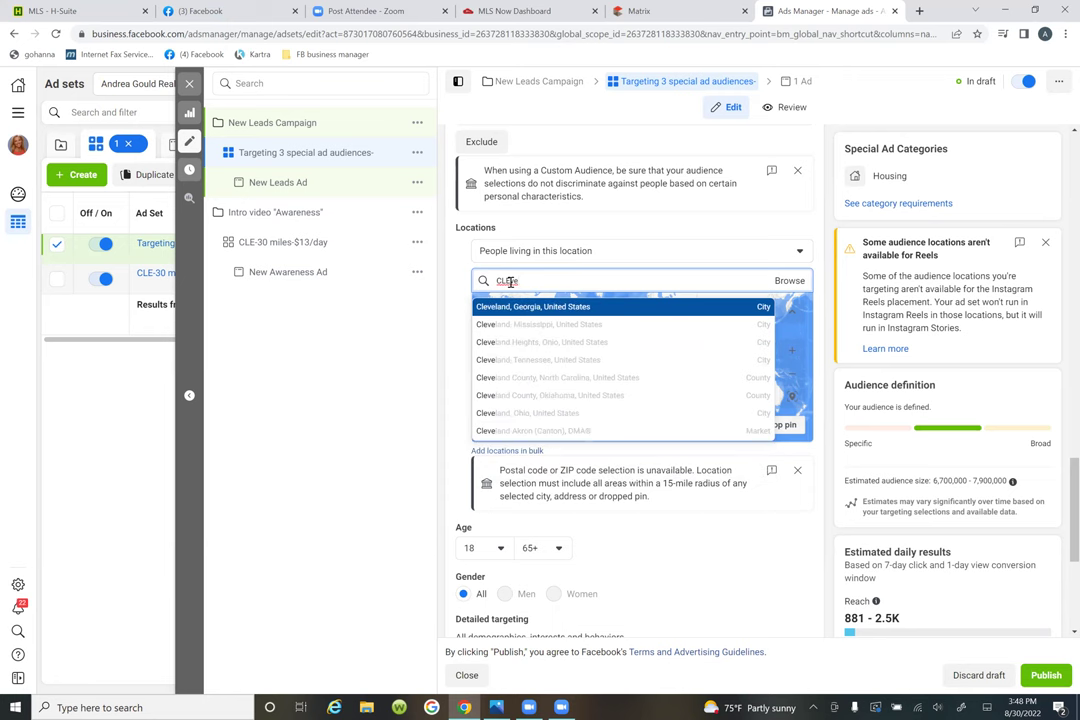
type("land")
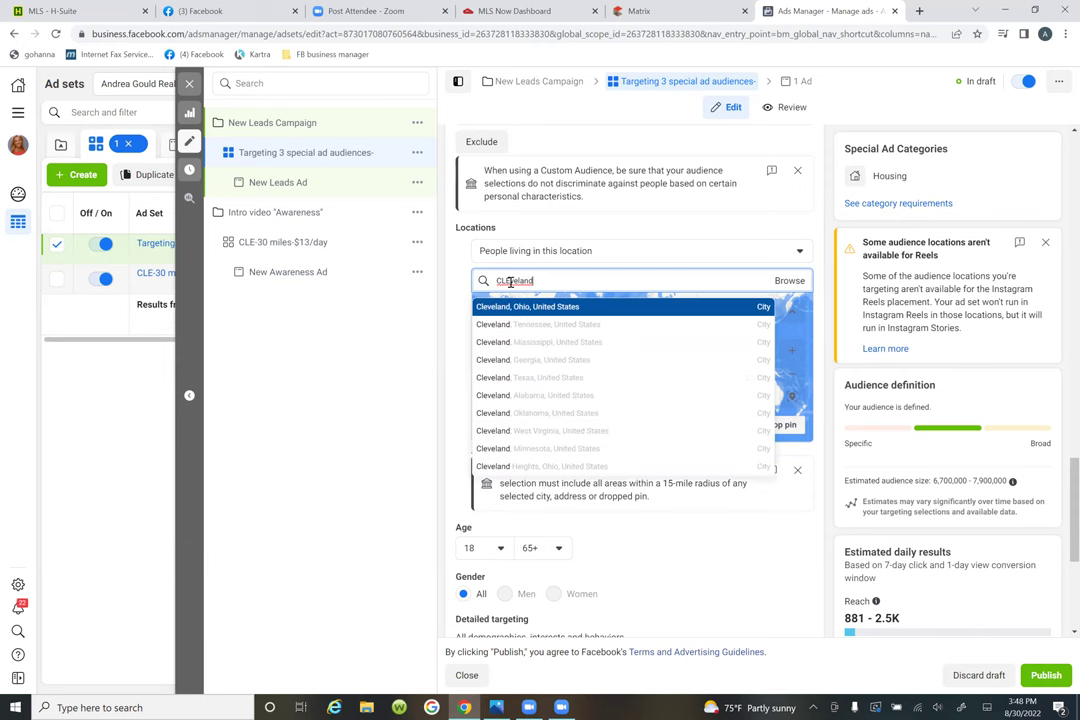
left_click(515, 306)
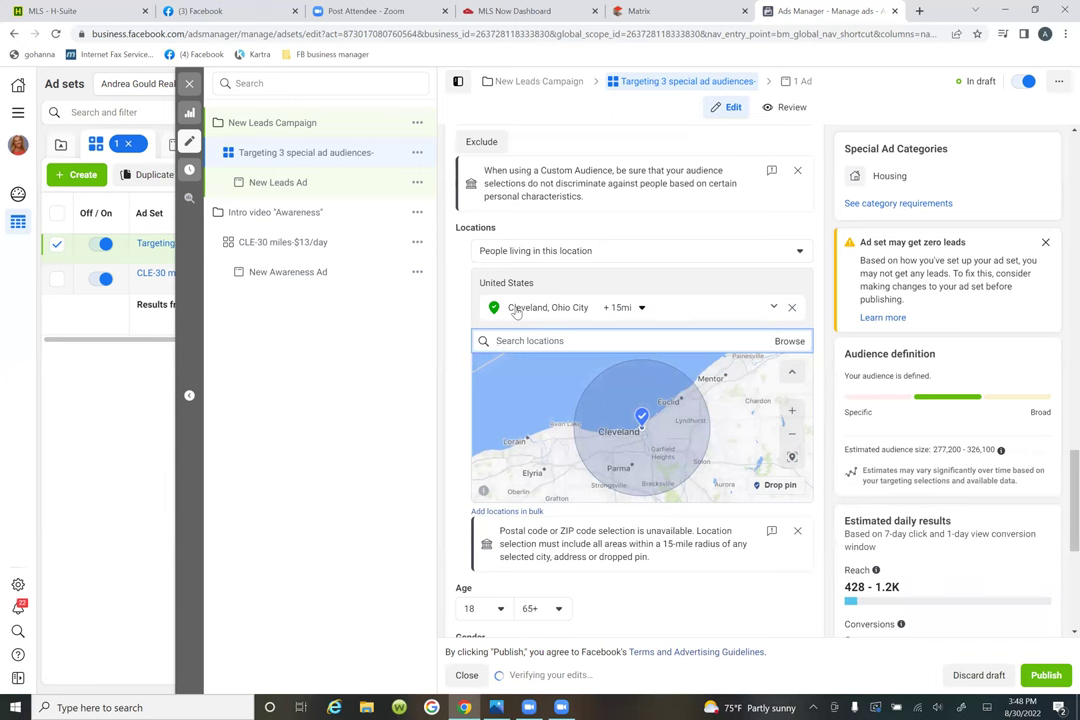
Step: Widen the Cleveland radius from 15 to 30 miles
left_click(637, 310)
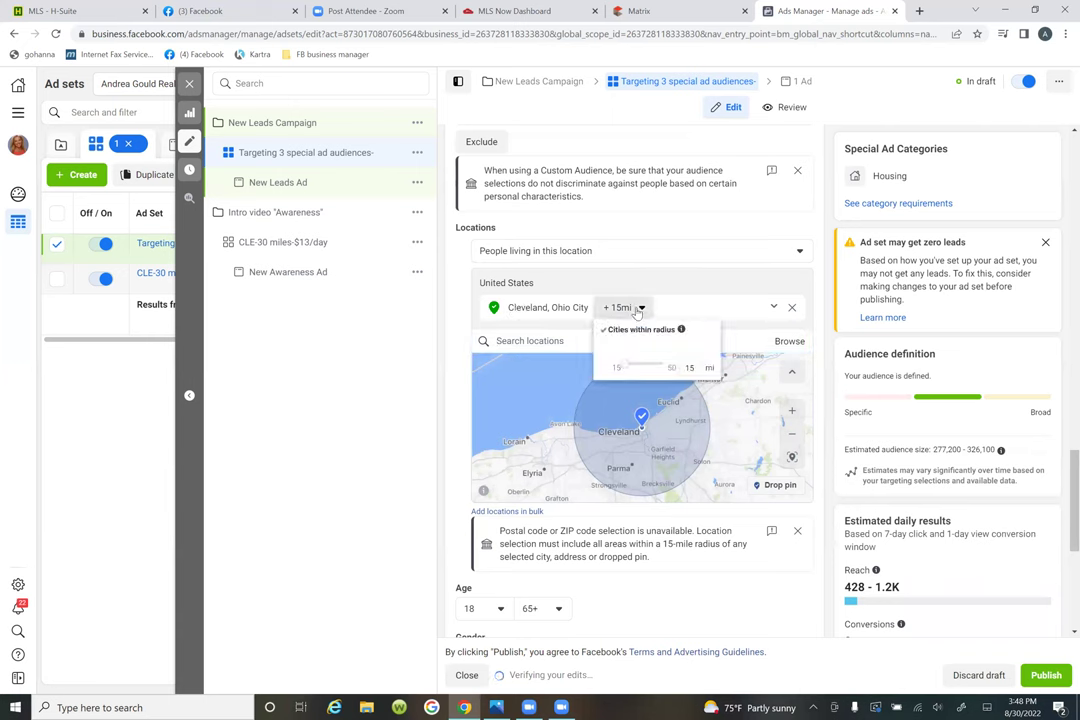
left_click(688, 368)
key("BackSpace")
key("BackSpace")
type("30")
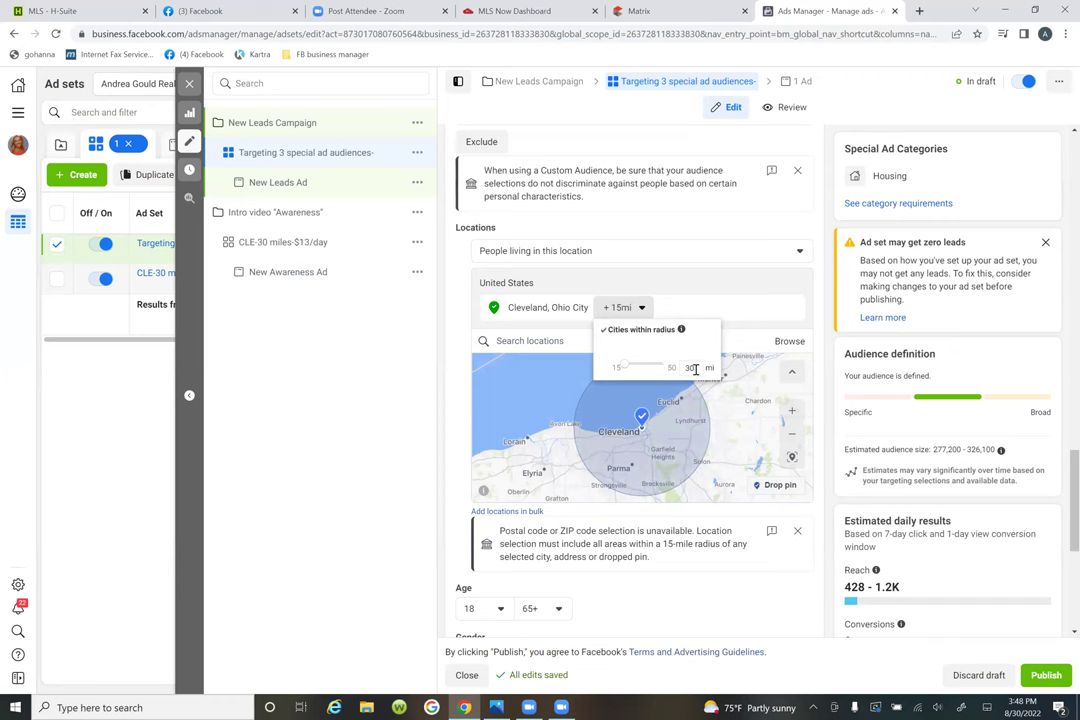
left_click(675, 386)
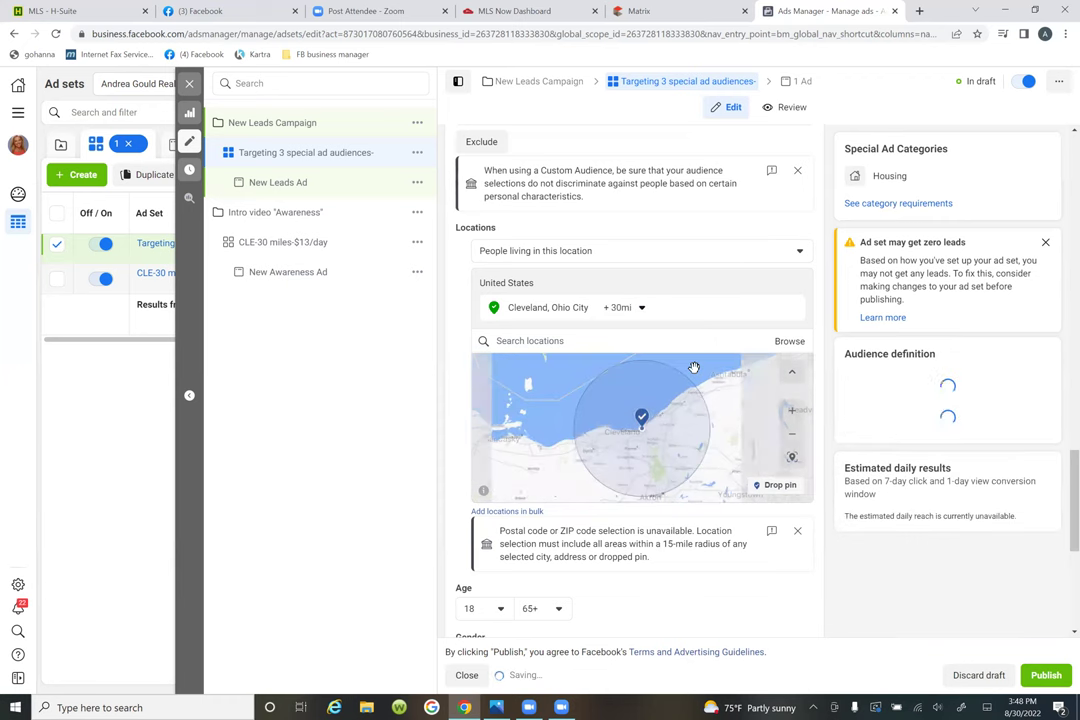